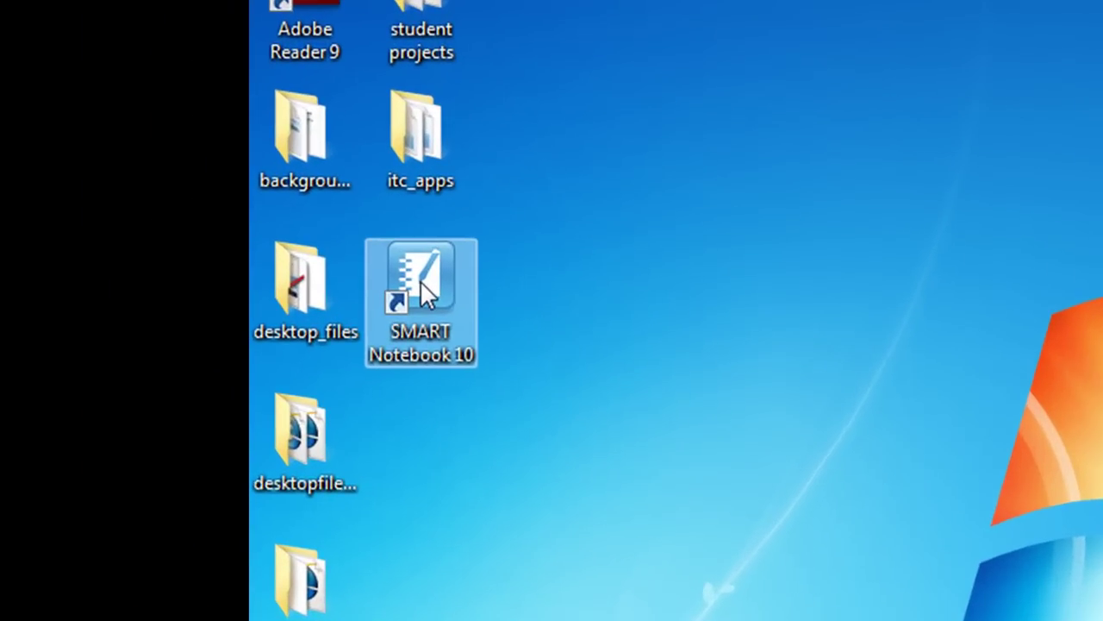
Launch SMART Notebook 10 and look over the File menu twice without running a command
{"action": "double_click", "coordinate": [419, 280]}
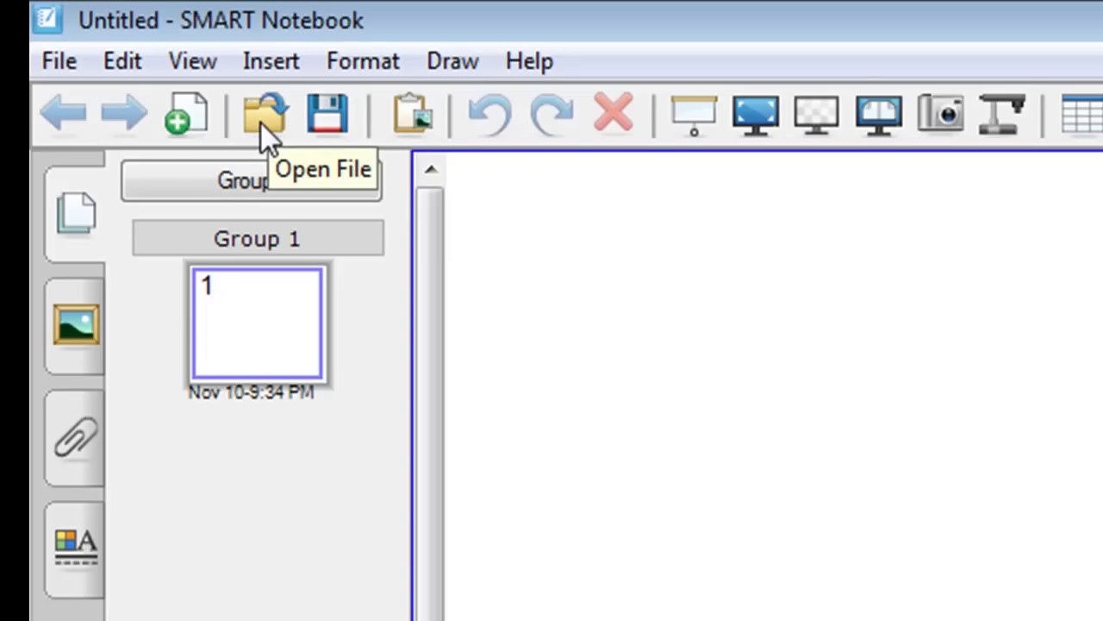
{"action": "left_click", "coordinate": [53, 67]}
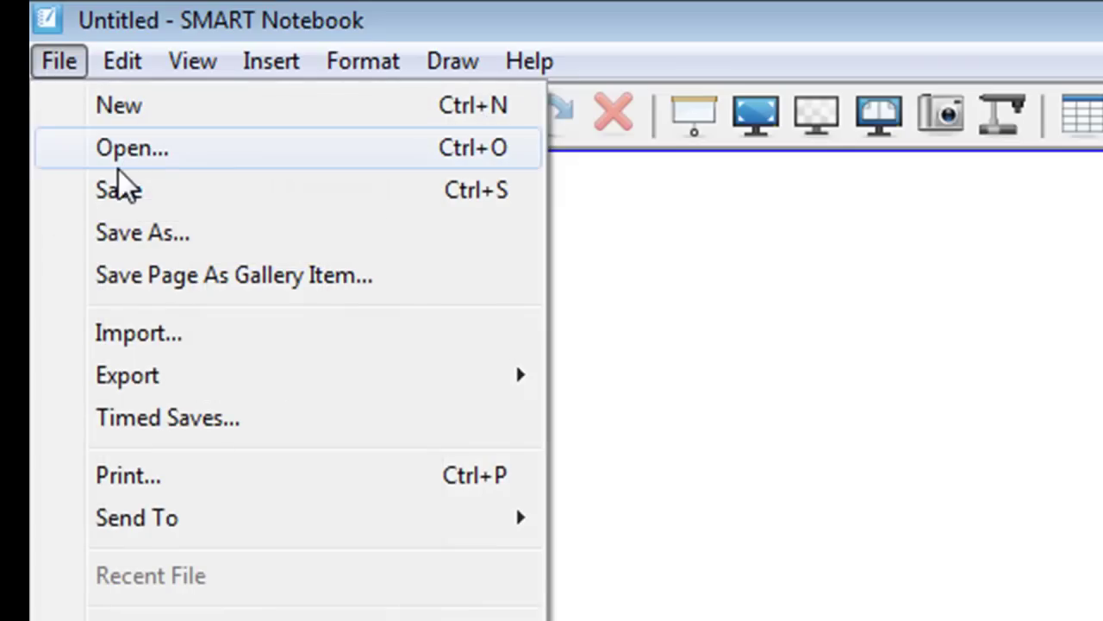
{"action": "left_click", "coordinate": [751, 529]}
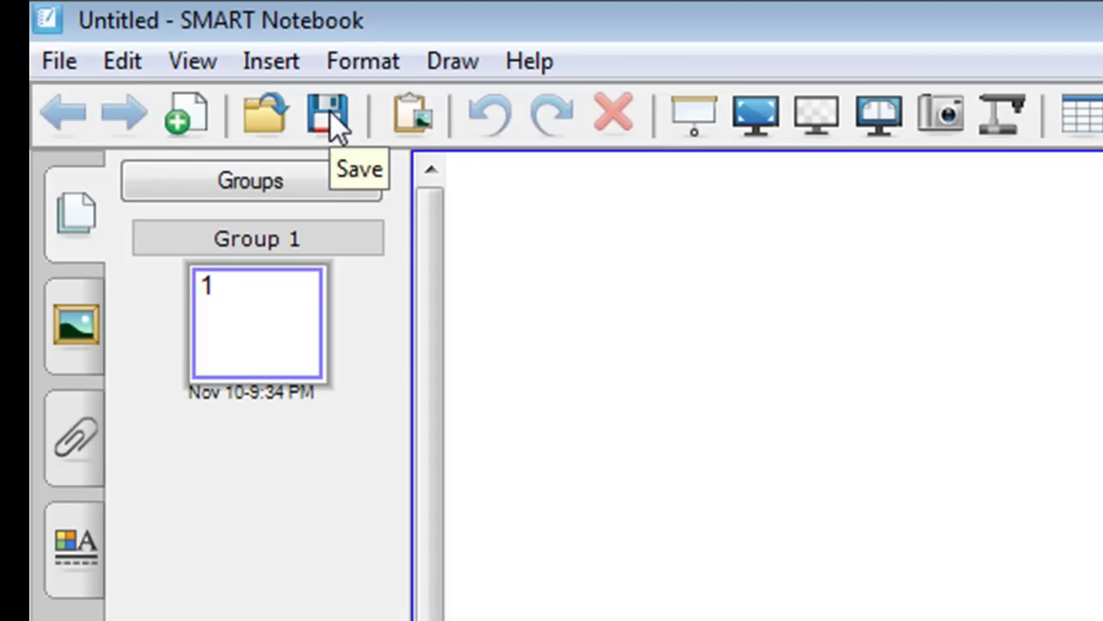
{"action": "left_click", "coordinate": [55, 63]}
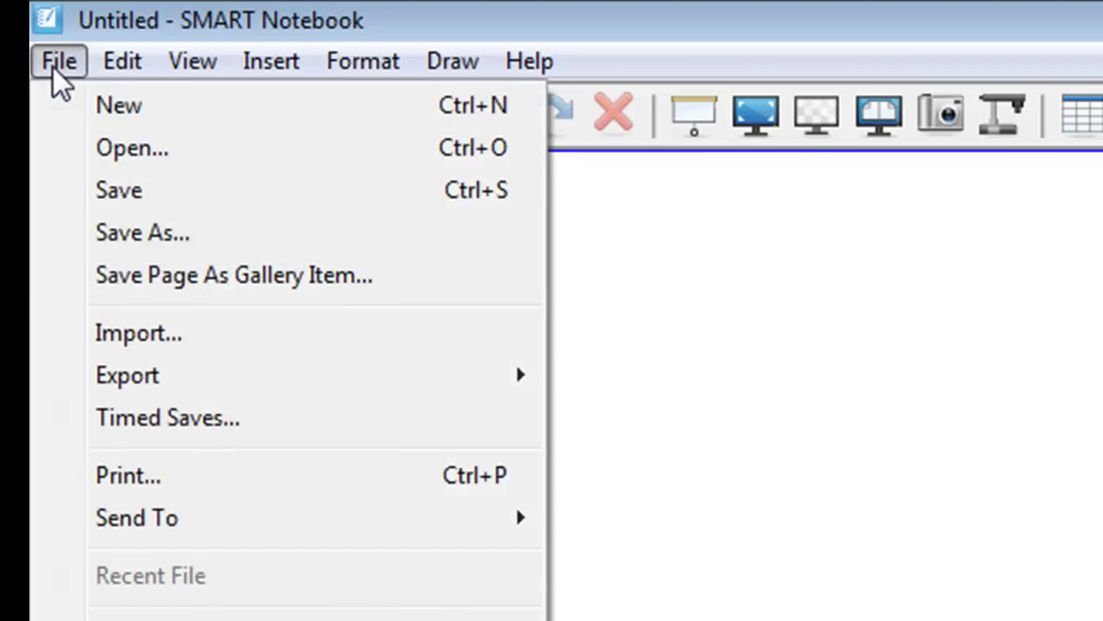
{"action": "left_click", "coordinate": [760, 405]}
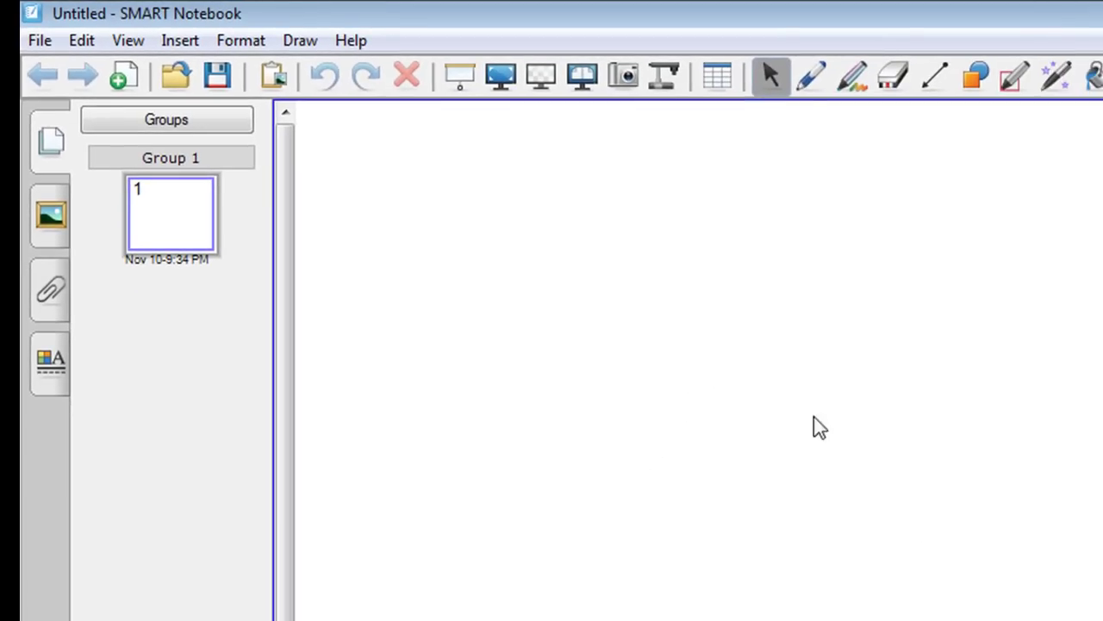
Draw a blue wavy pen line on page 1, then undo and redo it
{"action": "left_click", "coordinate": [811, 78]}
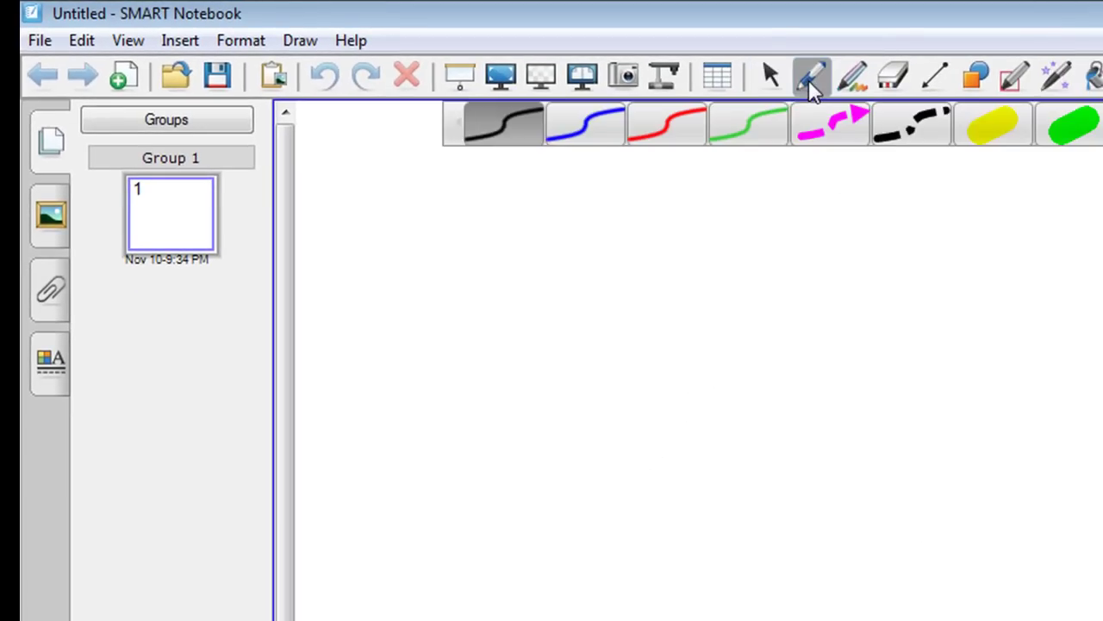
{"action": "left_click", "coordinate": [584, 129]}
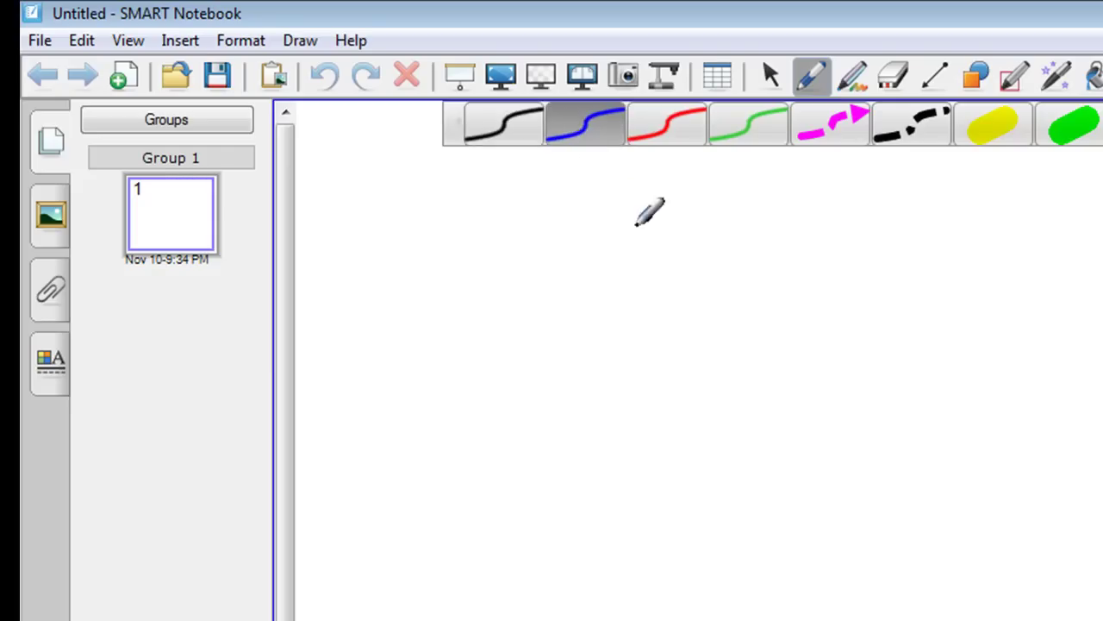
{"action": "mouse_move", "coordinate": [618, 225]}
{"action": "left_mouse_down"}
{"action": "mouse_move", "coordinate": [575, 377]}
{"action": "mouse_move", "coordinate": [573, 495]}
{"action": "left_mouse_up"}
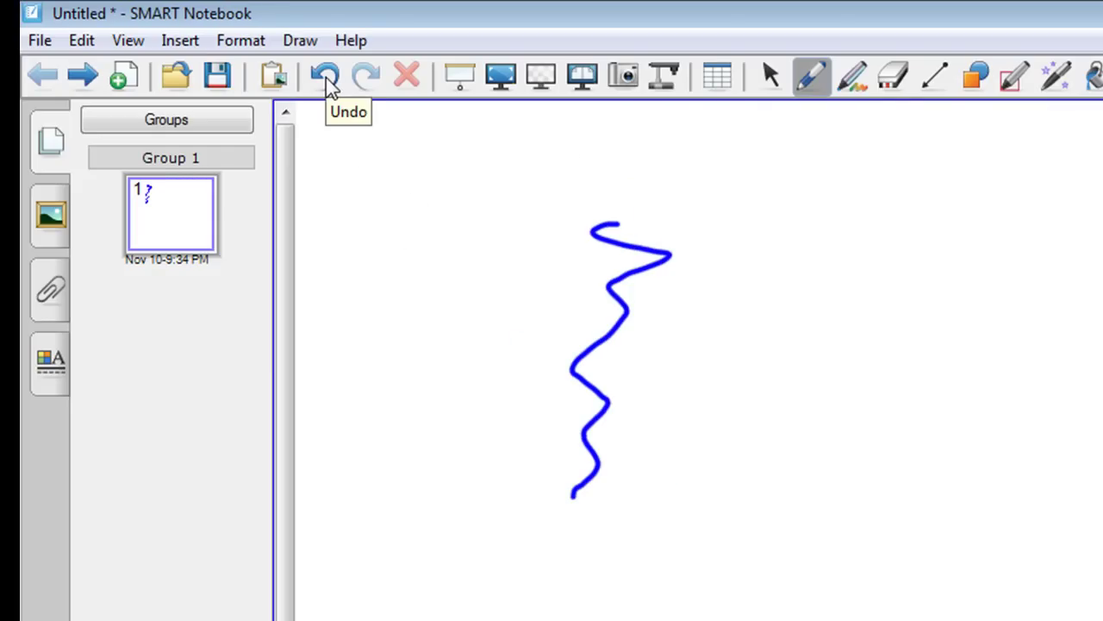
{"action": "left_click", "coordinate": [330, 86]}
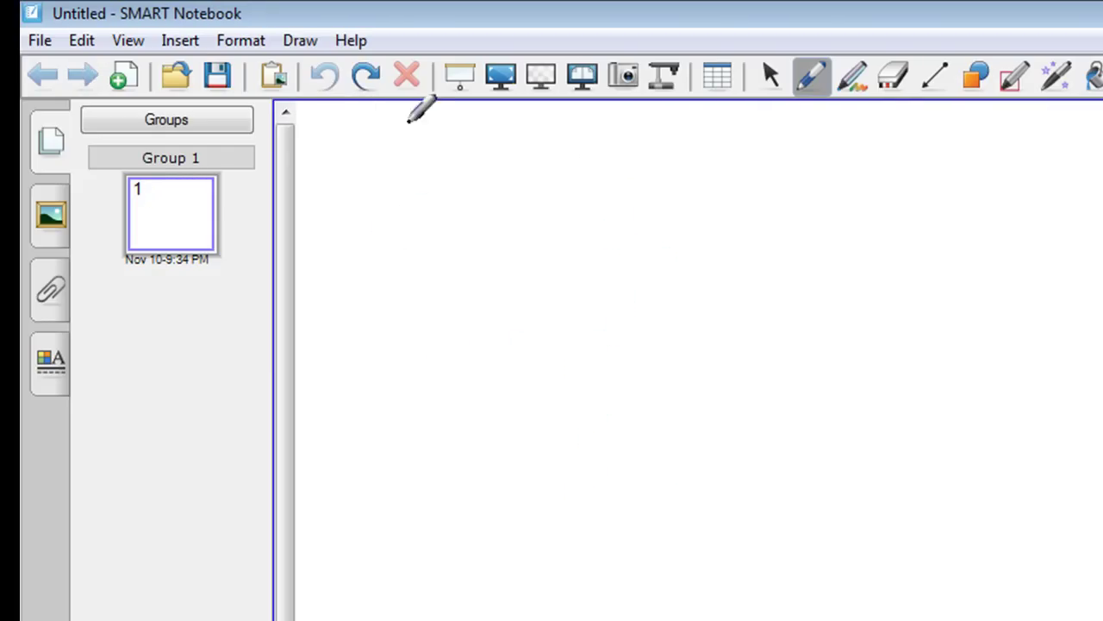
{"action": "left_click", "coordinate": [363, 87]}
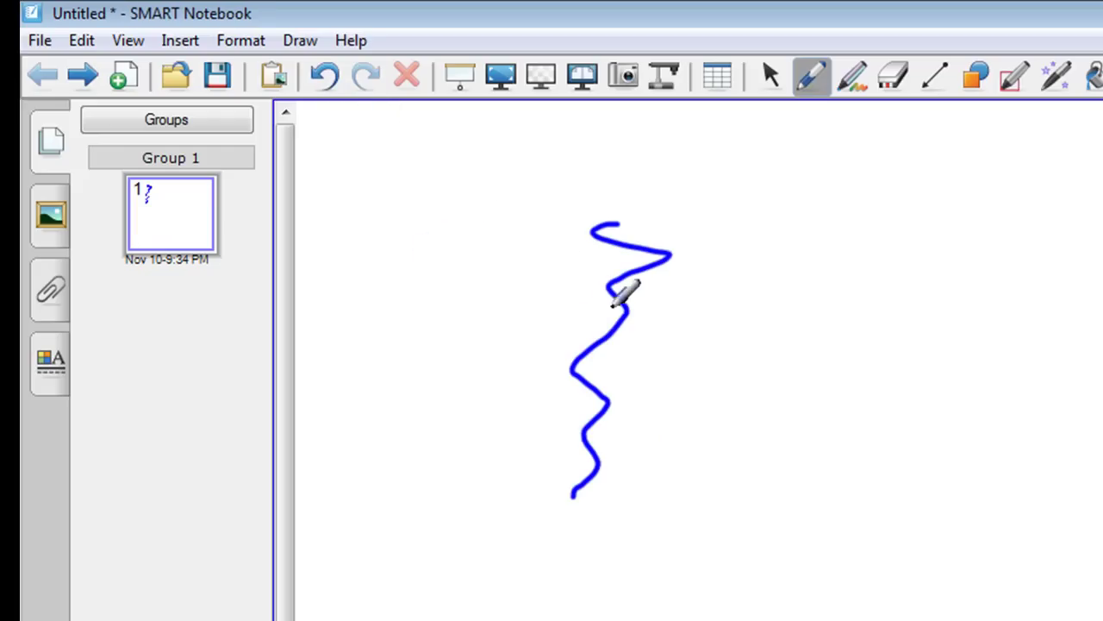
Select the blue wavy stroke and delete it
{"action": "left_click", "coordinate": [771, 76]}
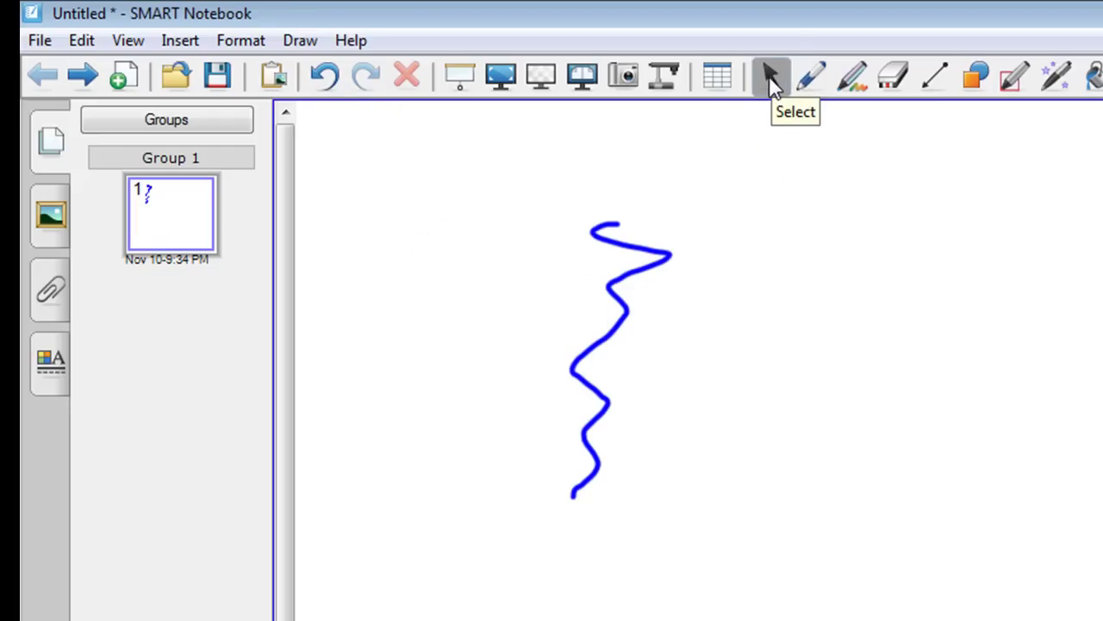
{"action": "left_click", "coordinate": [596, 244]}
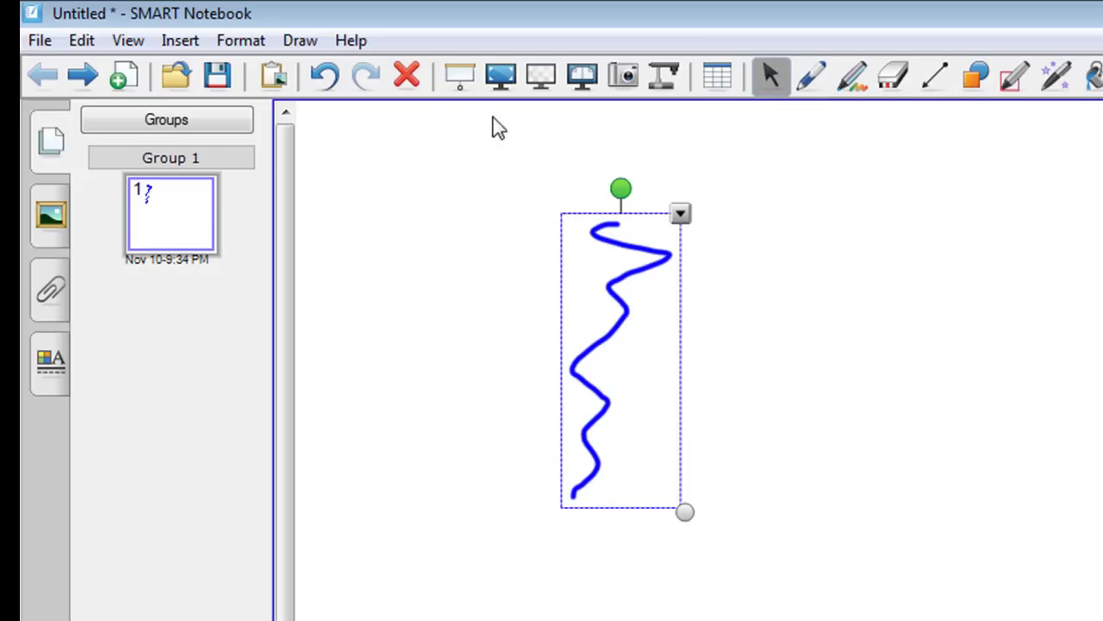
{"action": "left_click", "coordinate": [408, 77]}
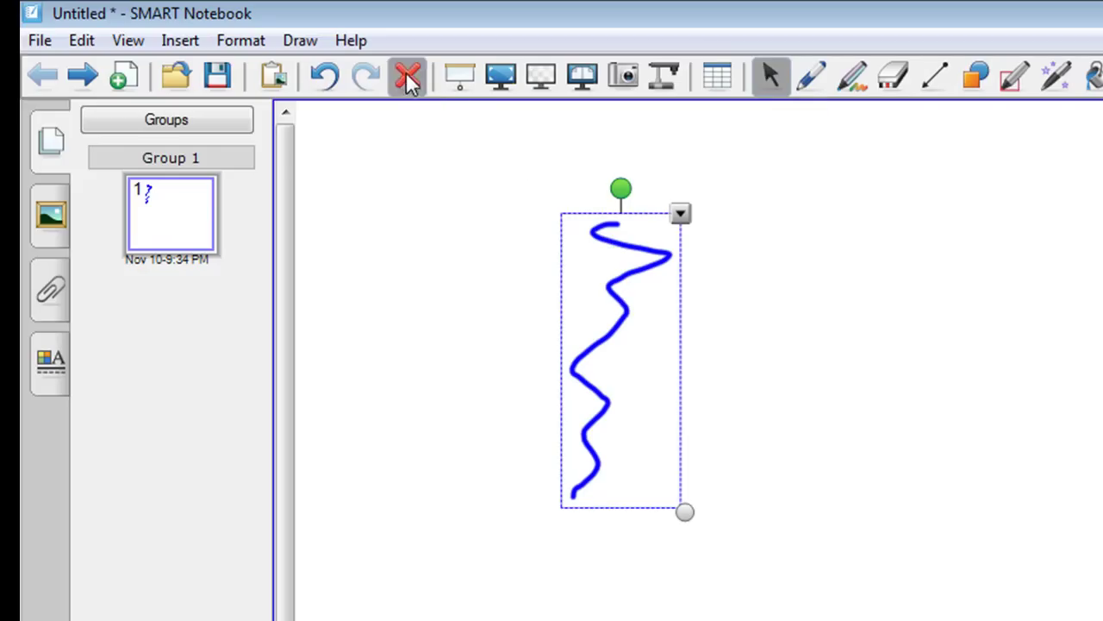
Draw a blue S-shaped stroke, then try the Screen Shade and close it
{"action": "left_click", "coordinate": [811, 77]}
{"action": "left_click_drag", "start_coordinate": [679, 181], "coordinate": [556, 365]}
{"action": "left_click", "coordinate": [459, 77]}
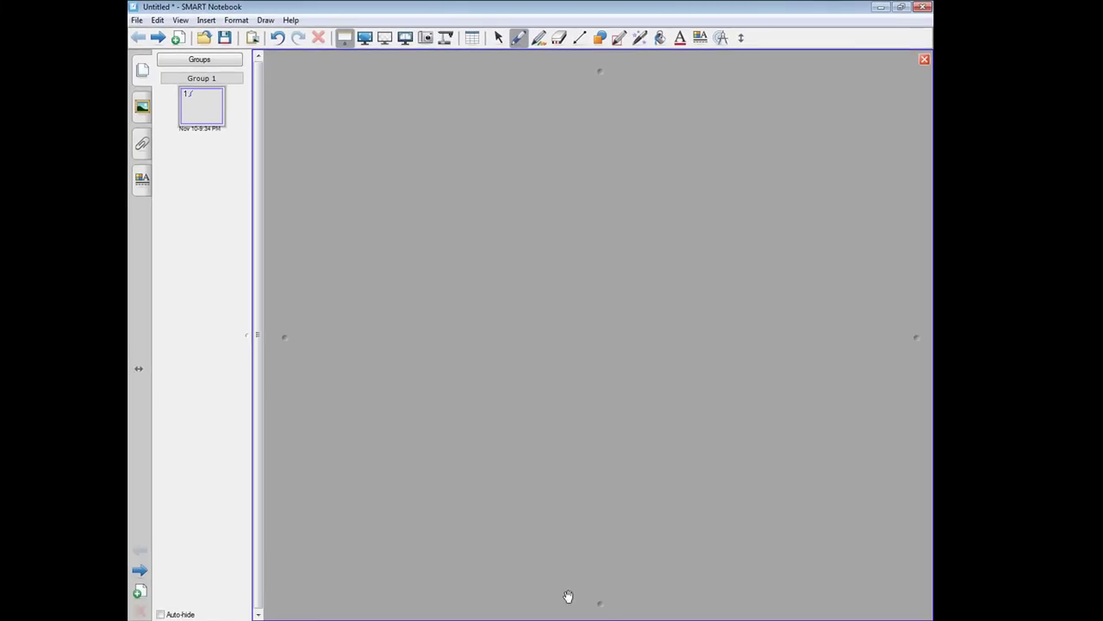
{"action": "left_click_drag", "start_coordinate": [550, 620], "coordinate": [550, 612]}
{"action": "left_click_drag", "start_coordinate": [603, 551], "coordinate": [599, 614]}
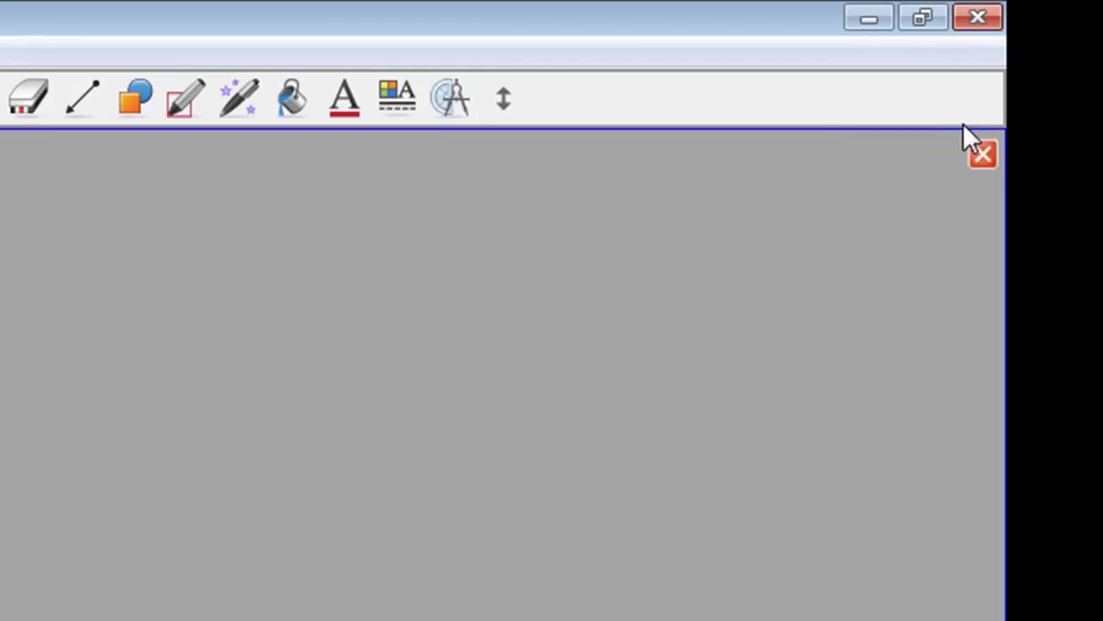
{"action": "left_click", "coordinate": [982, 157]}
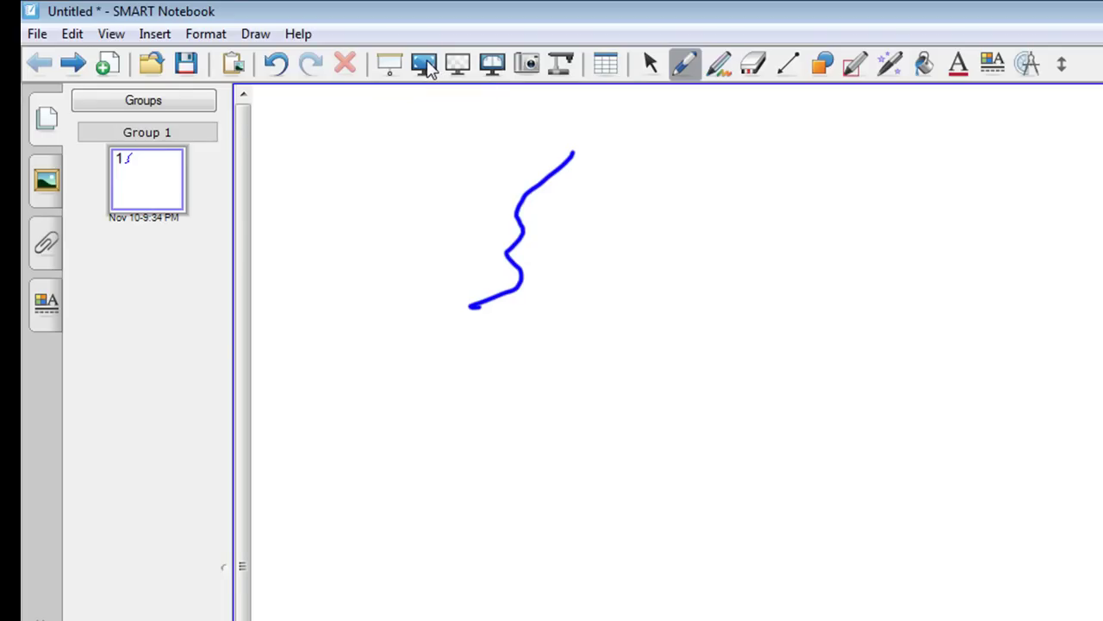
{"action": "left_click", "coordinate": [426, 65]}
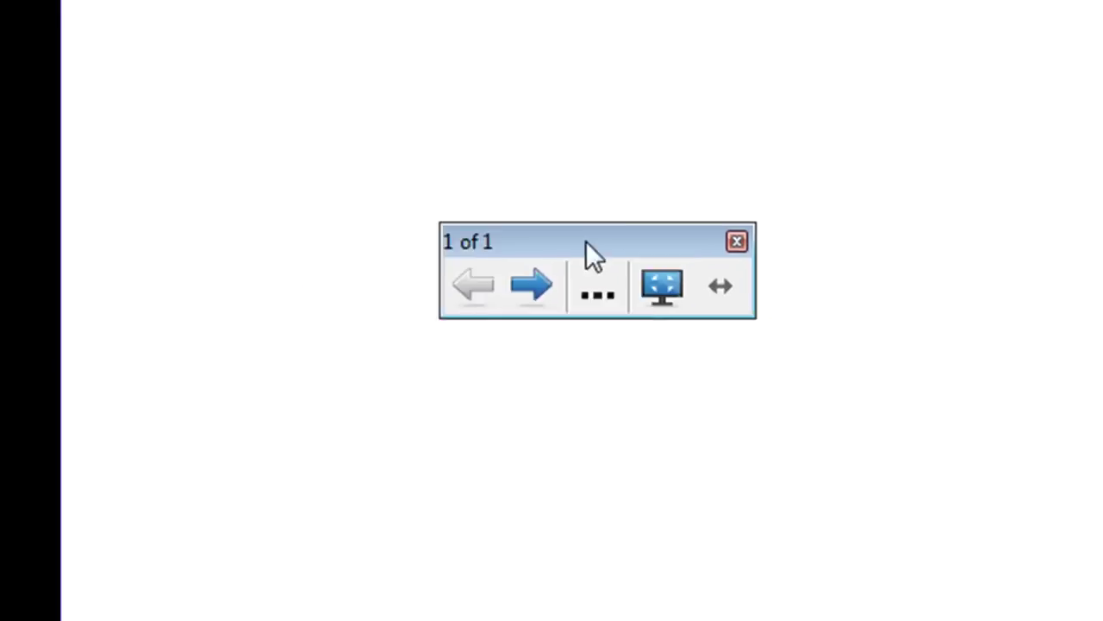
{"action": "left_click_drag", "start_coordinate": [585, 241], "coordinate": [496, 308]}
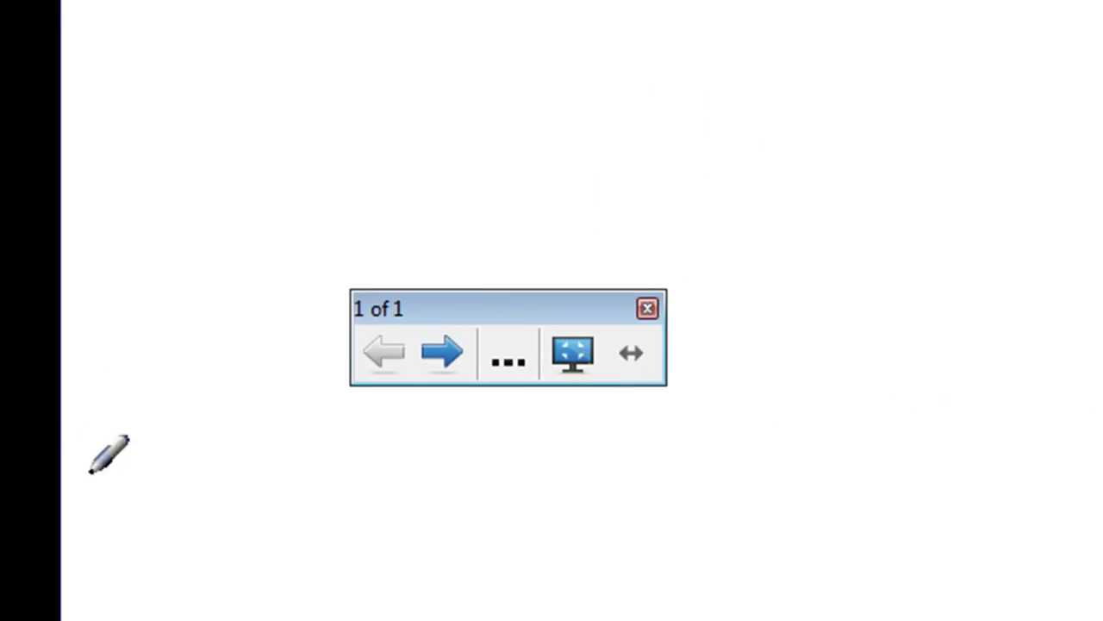
{"action": "left_click_drag", "start_coordinate": [493, 307], "coordinate": [393, 366]}
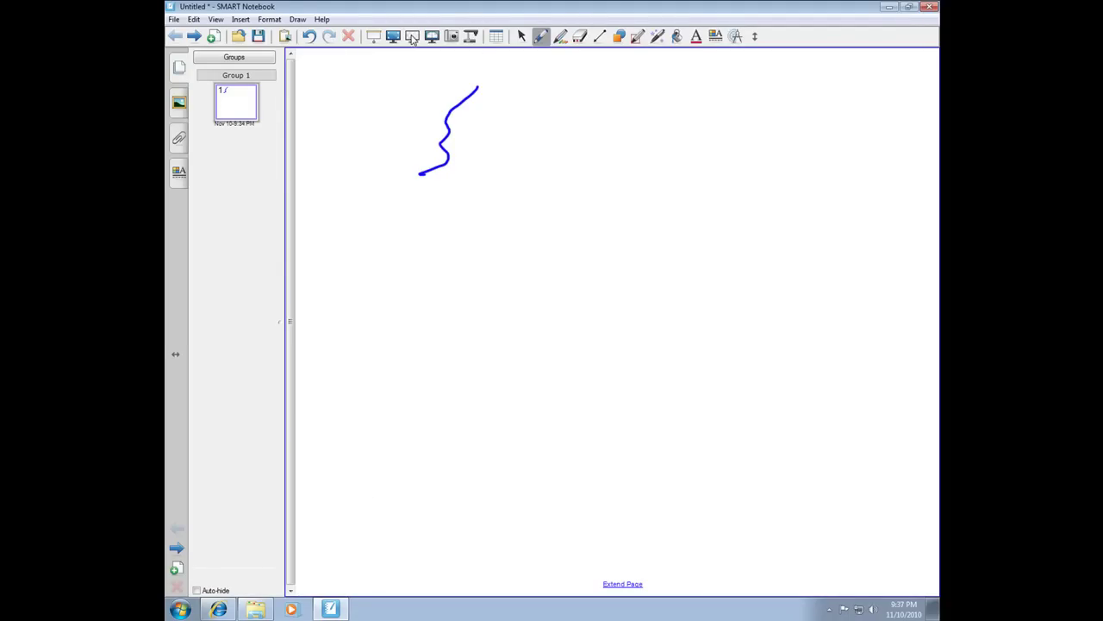
Select the blue S-shaped stroke and delete it through its options menu
{"action": "left_click", "coordinate": [521, 35]}
{"action": "left_click", "coordinate": [462, 104]}
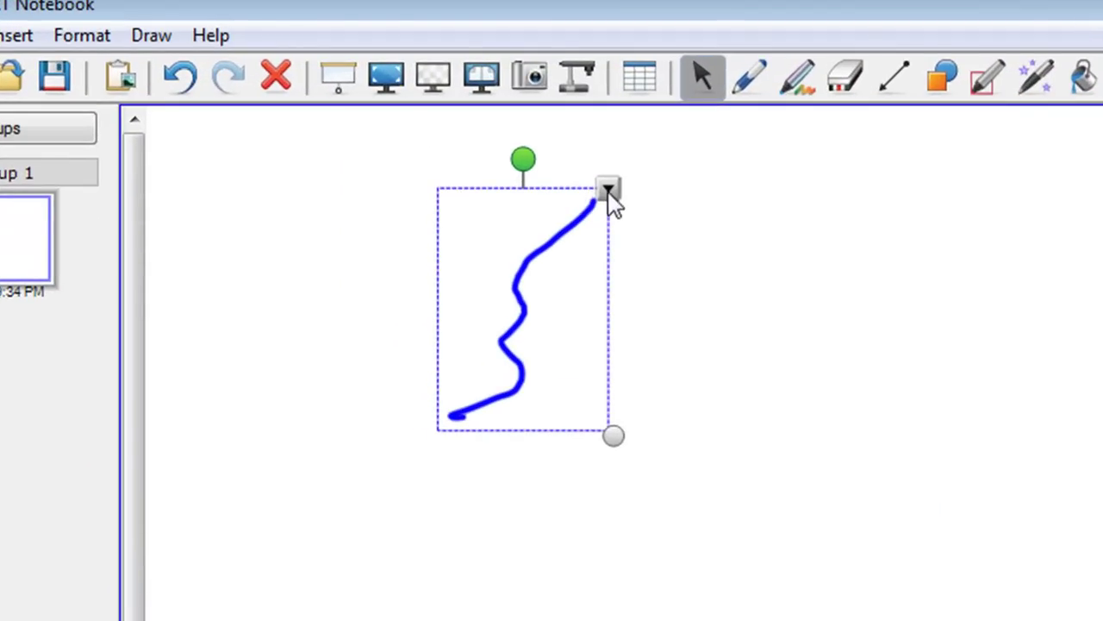
{"action": "left_click", "coordinate": [608, 188]}
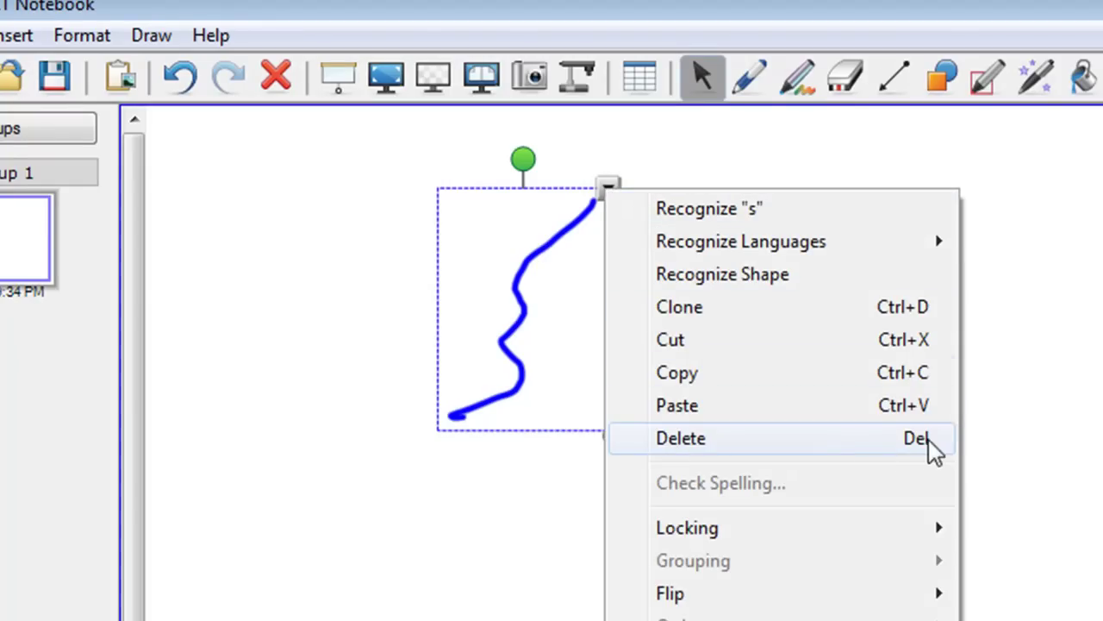
{"action": "left_click", "coordinate": [809, 440]}
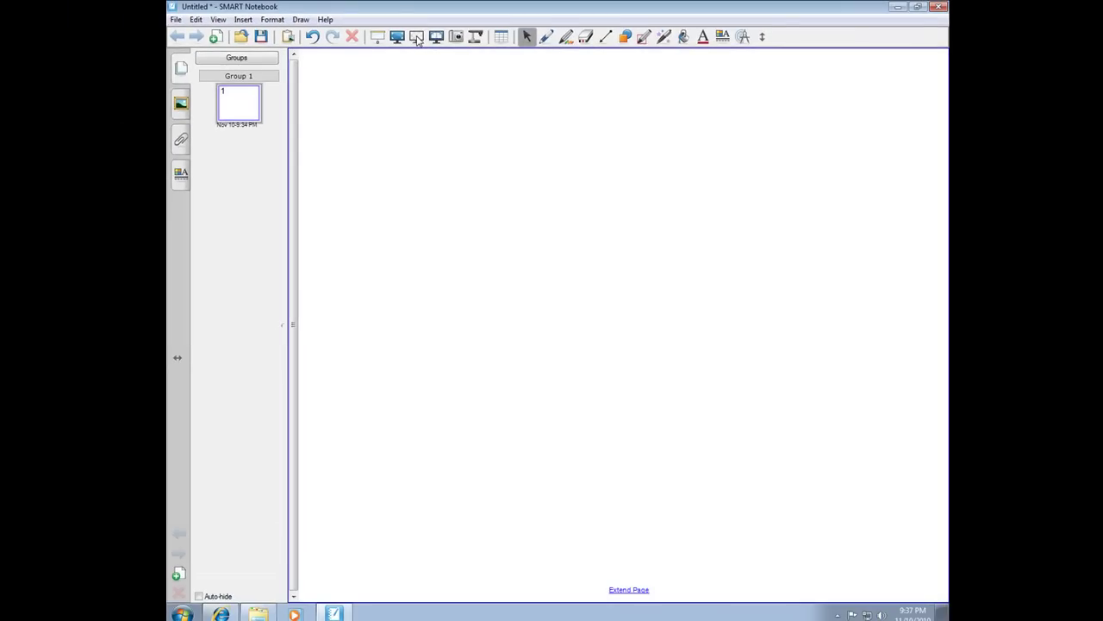
Make the Notebook background transparent, return to the ITC page and open the Notebook icons PDF
{"action": "left_click", "coordinate": [416, 37]}
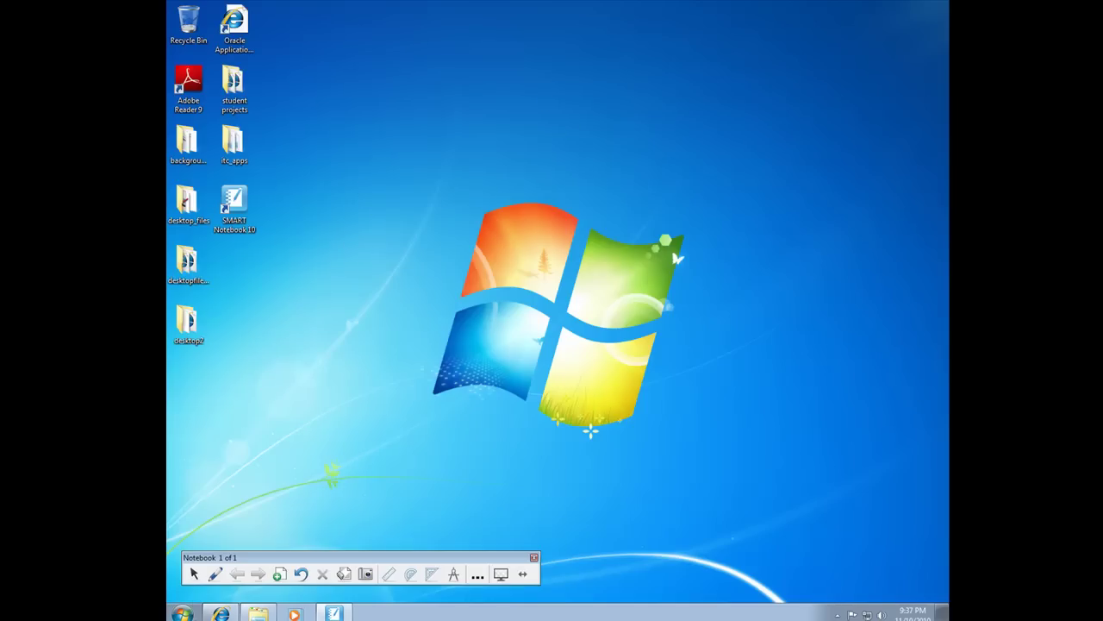
{"action": "left_click", "coordinate": [226, 613]}
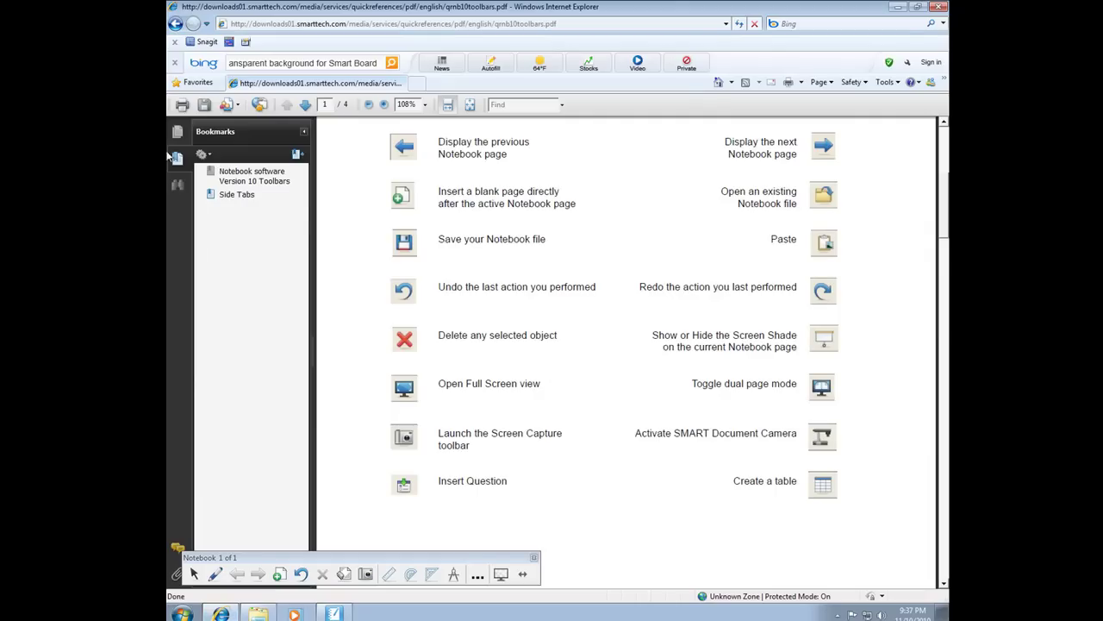
{"action": "left_click", "coordinate": [175, 23]}
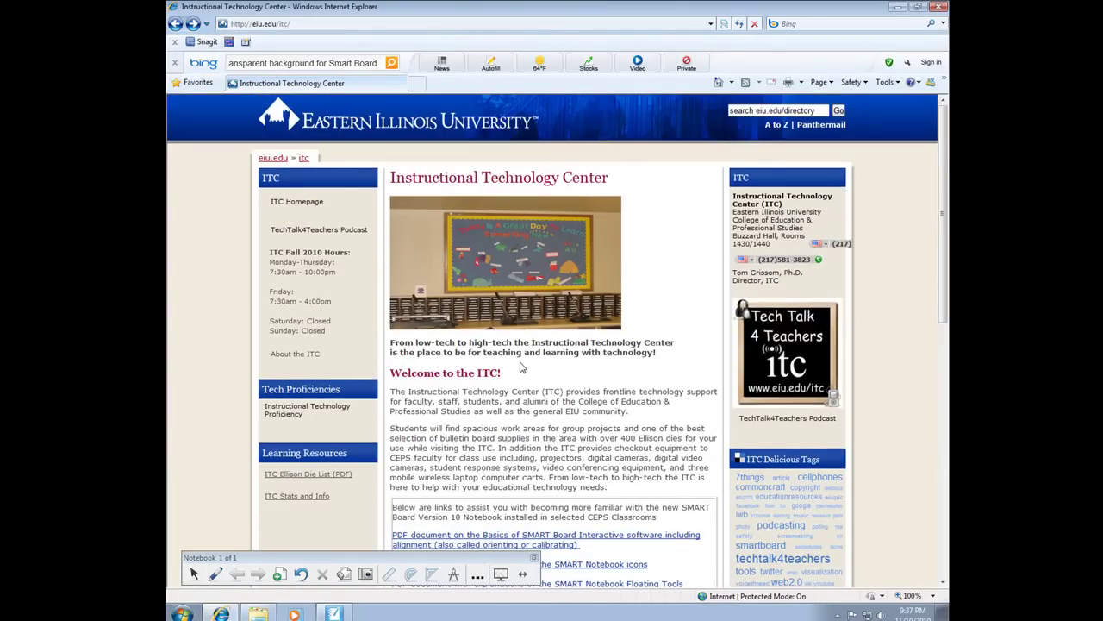
{"action": "scroll", "coordinate": [528, 363], "scroll_direction": "down", "scroll_amount": 5}
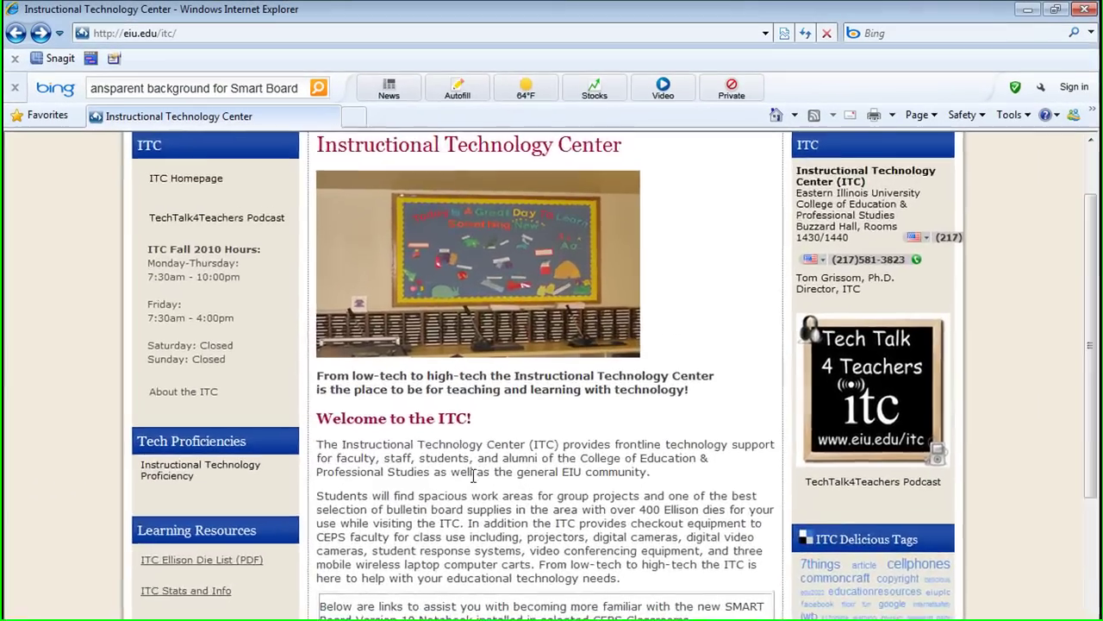
{"action": "scroll", "coordinate": [448, 354], "scroll_direction": "up", "scroll_amount": 3}
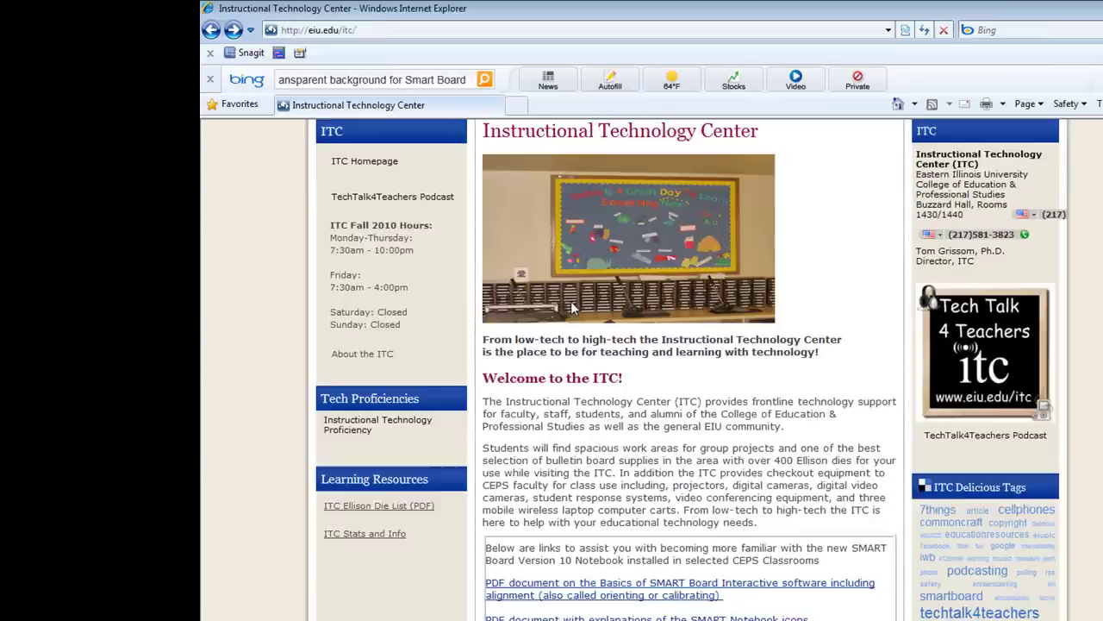
{"action": "scroll", "coordinate": [862, 431], "scroll_direction": "down", "scroll_amount": 6}
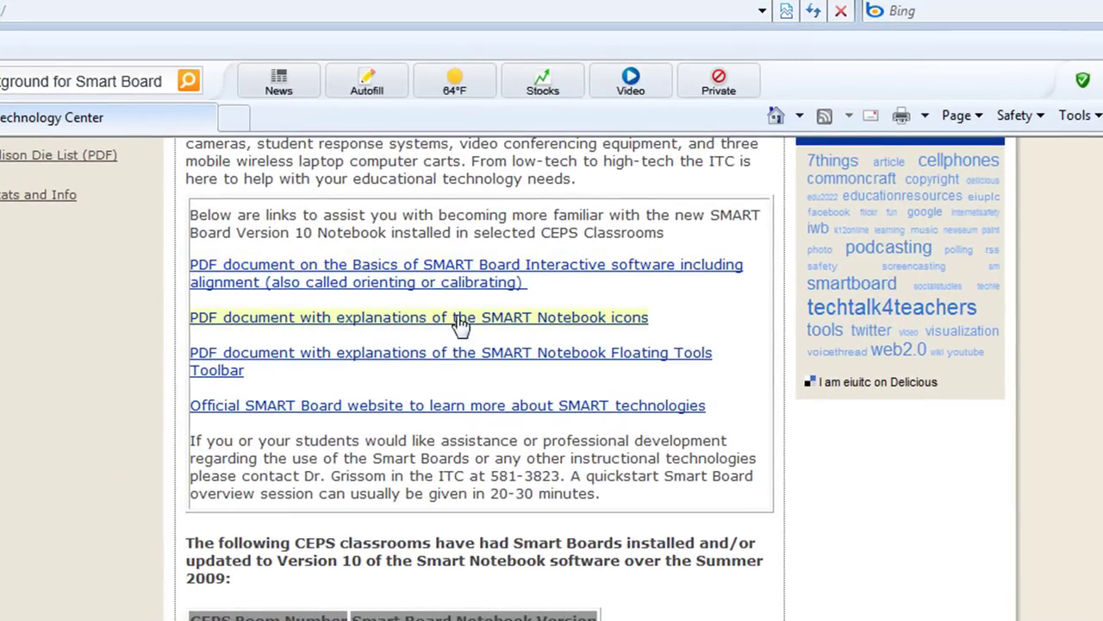
{"action": "left_click", "coordinate": [560, 325]}
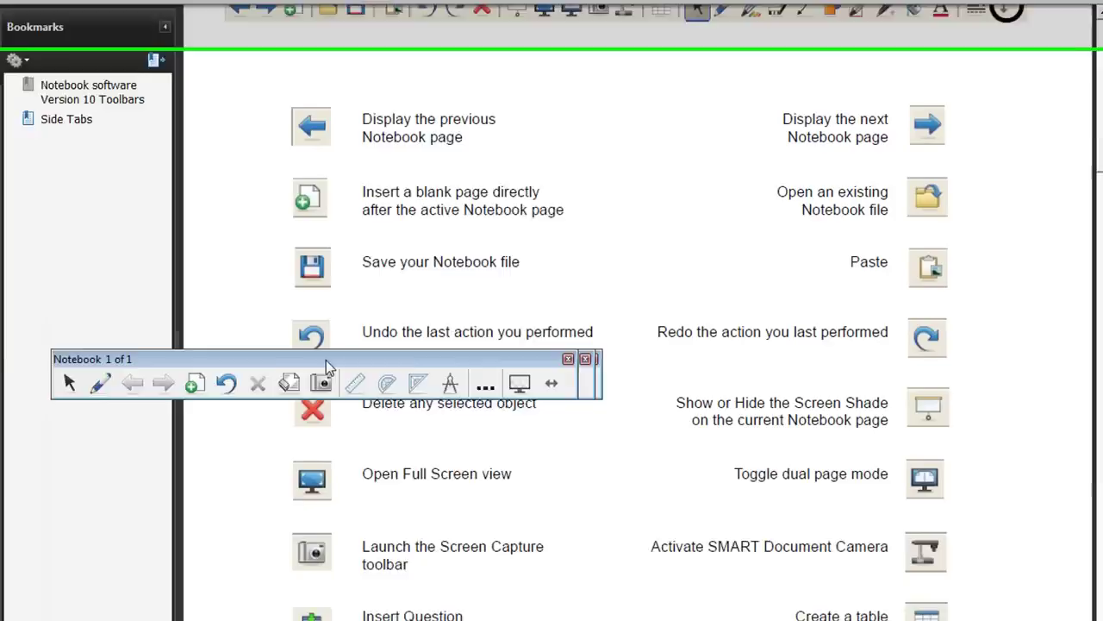
Circle the Insert Blank Page icon on the PDF in blue ink
{"action": "left_click_drag", "start_coordinate": [394, 362], "coordinate": [425, 512]}
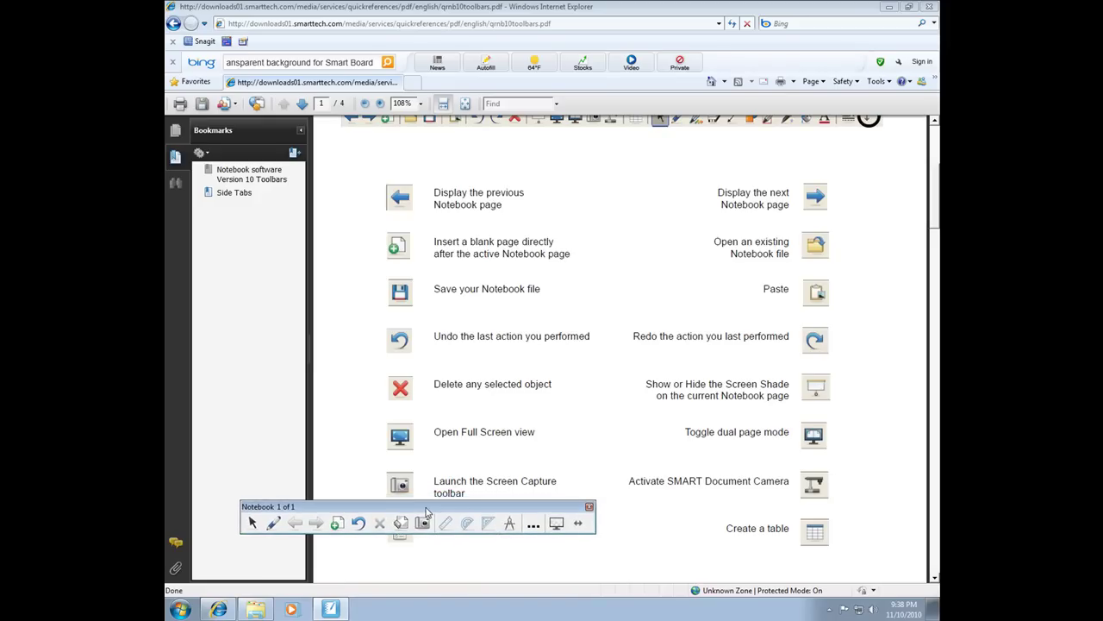
{"action": "left_click", "coordinate": [273, 523]}
{"action": "mouse_move", "coordinate": [422, 221]}
{"action": "left_mouse_down"}
{"action": "mouse_move", "coordinate": [401, 216]}
{"action": "mouse_move", "coordinate": [362, 244]}
{"action": "mouse_move", "coordinate": [419, 270]}
{"action": "left_mouse_up"}
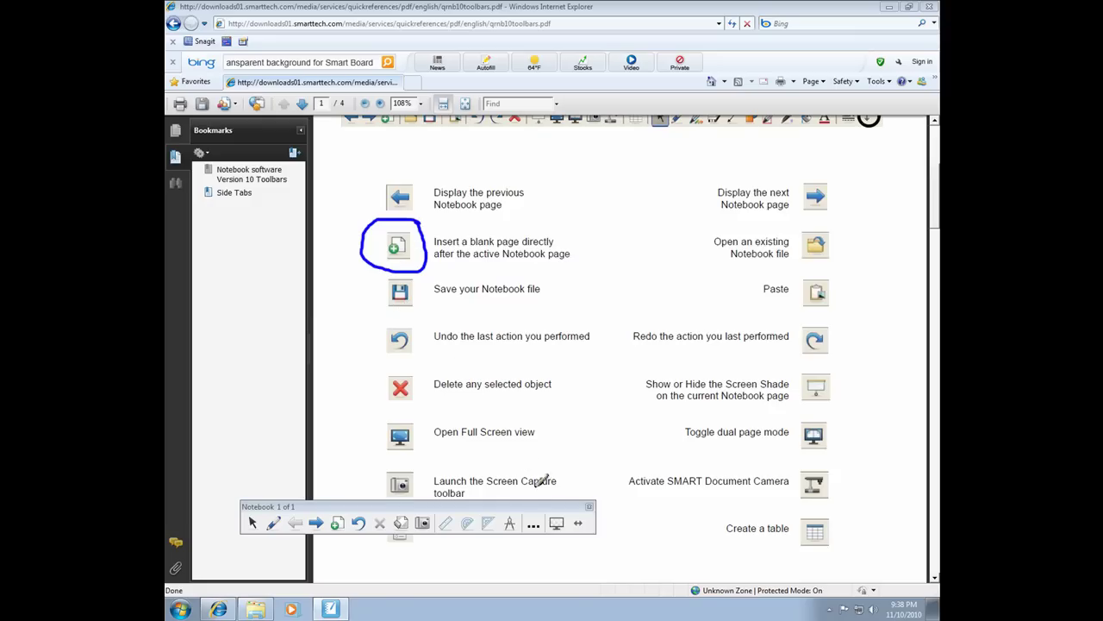
Erase the blue ink circle with the largest eraser, then turn transparent background back on
{"action": "left_click", "coordinate": [557, 524]}
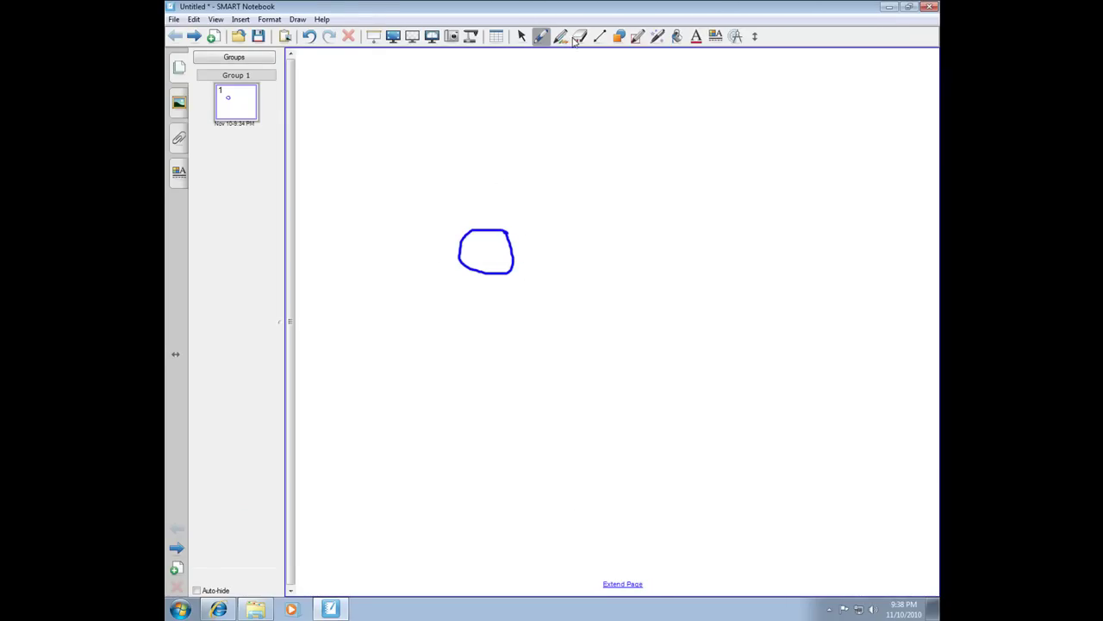
{"action": "left_click", "coordinate": [580, 37]}
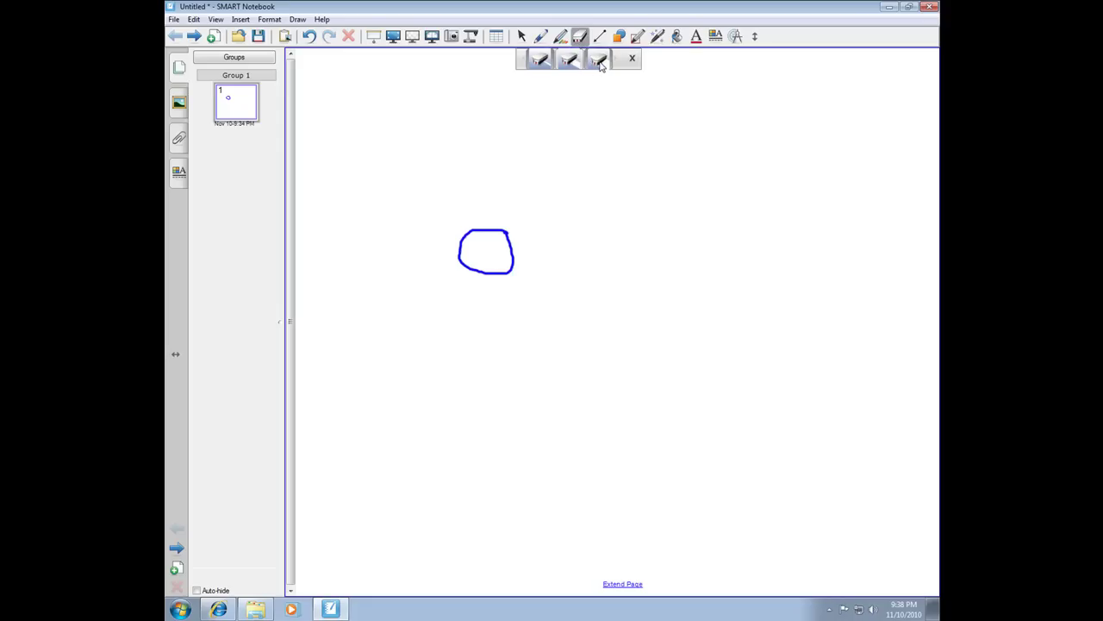
{"action": "left_click", "coordinate": [601, 66]}
{"action": "mouse_move", "coordinate": [517, 190]}
{"action": "left_mouse_down"}
{"action": "mouse_move", "coordinate": [490, 214]}
{"action": "mouse_move", "coordinate": [491, 283]}
{"action": "mouse_move", "coordinate": [508, 257]}
{"action": "left_mouse_up"}
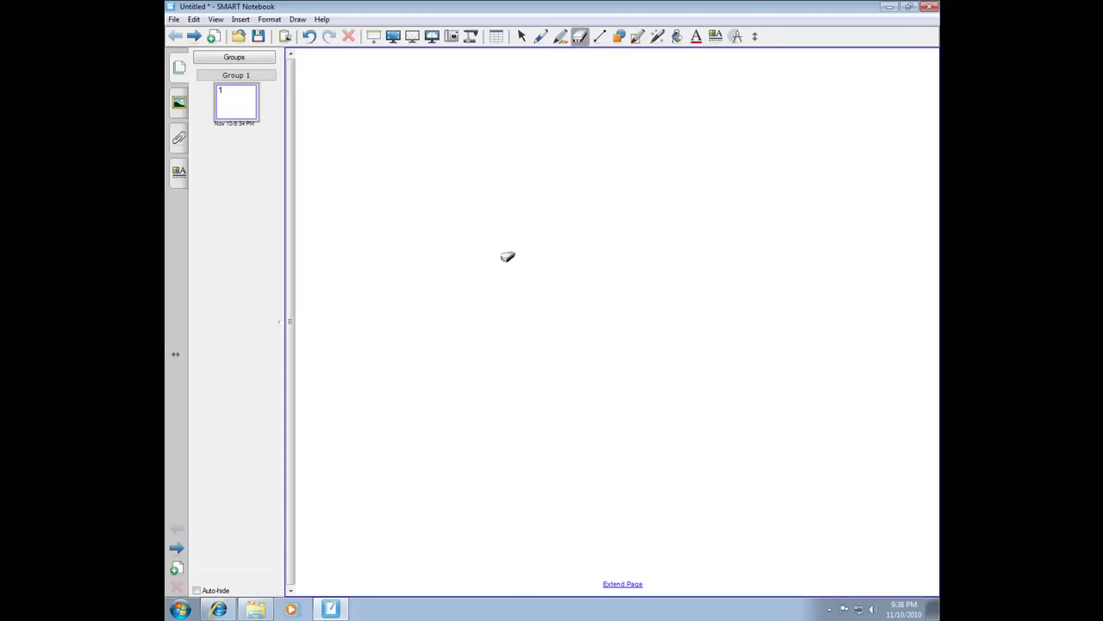
{"action": "left_click", "coordinate": [413, 38]}
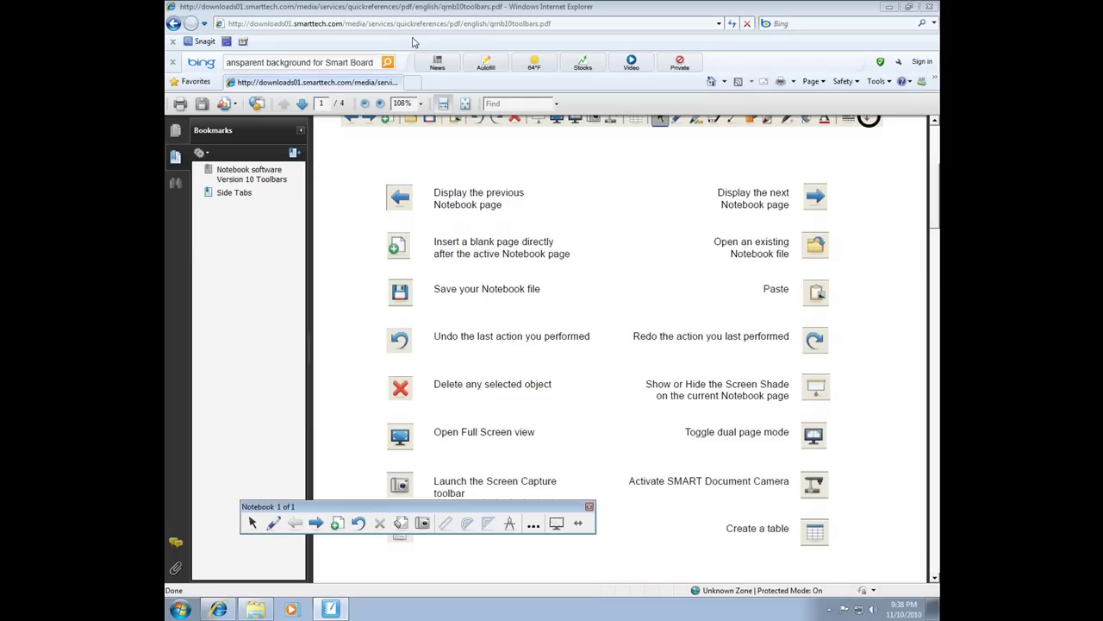
Return to the ITC web page and move the floating Notebook tools aside
{"action": "left_click", "coordinate": [173, 24]}
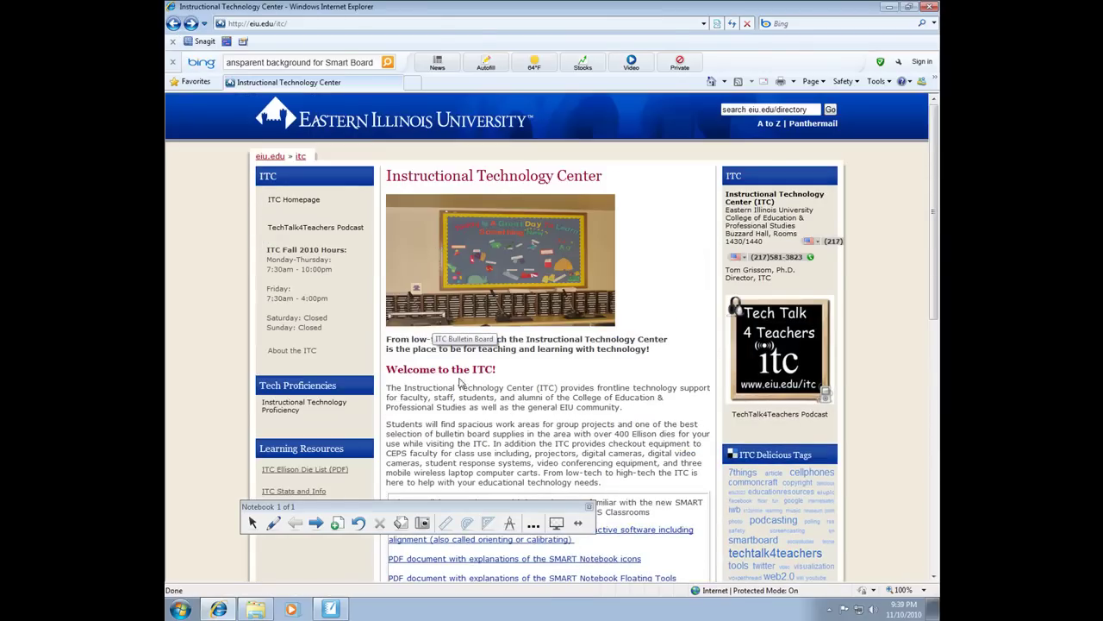
{"action": "left_click_drag", "start_coordinate": [420, 507], "coordinate": [385, 442]}
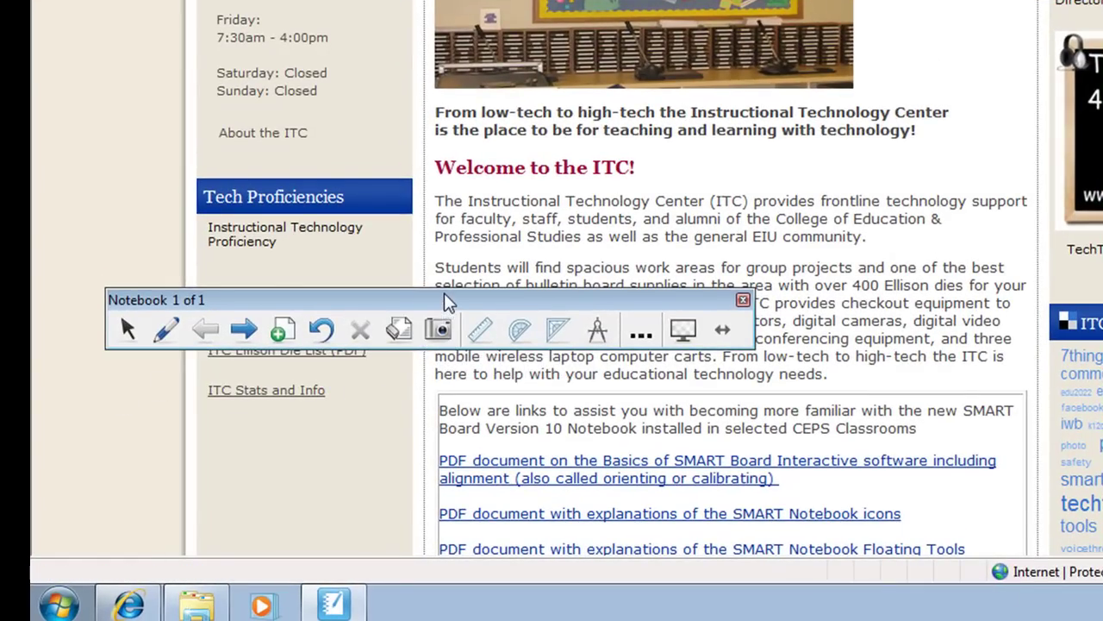
{"action": "left_click_drag", "start_coordinate": [444, 301], "coordinate": [442, 288]}
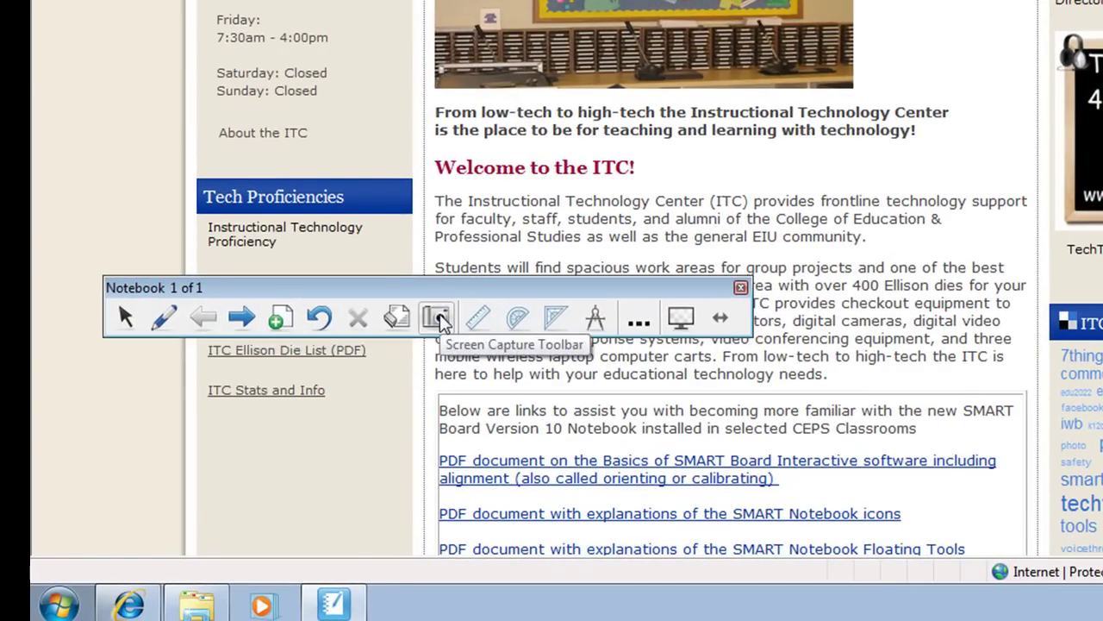
Area-capture the Tech Talk 4 Teachers image and place it near the page centre
{"action": "left_click", "coordinate": [437, 319]}
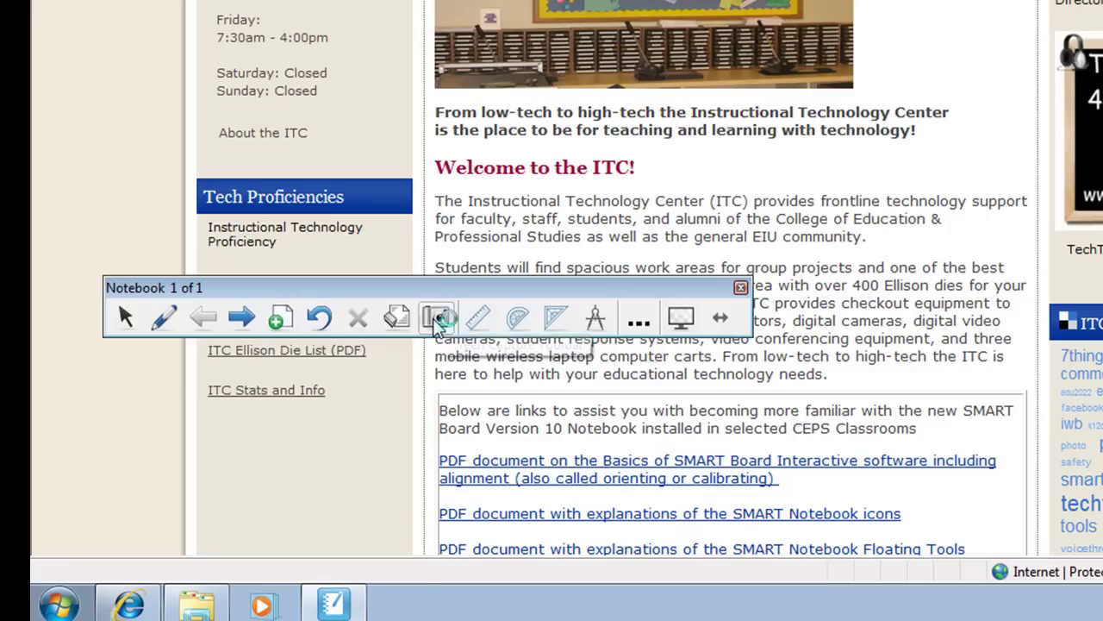
{"action": "left_click_drag", "start_coordinate": [129, 319], "coordinate": [245, 83]}
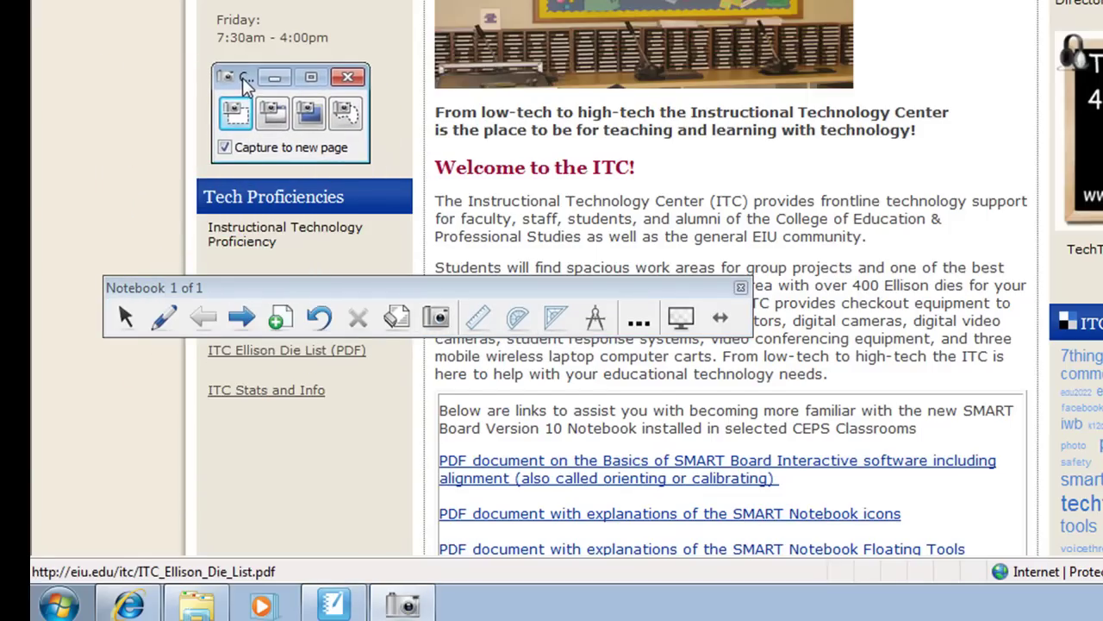
{"action": "left_click", "coordinate": [235, 113]}
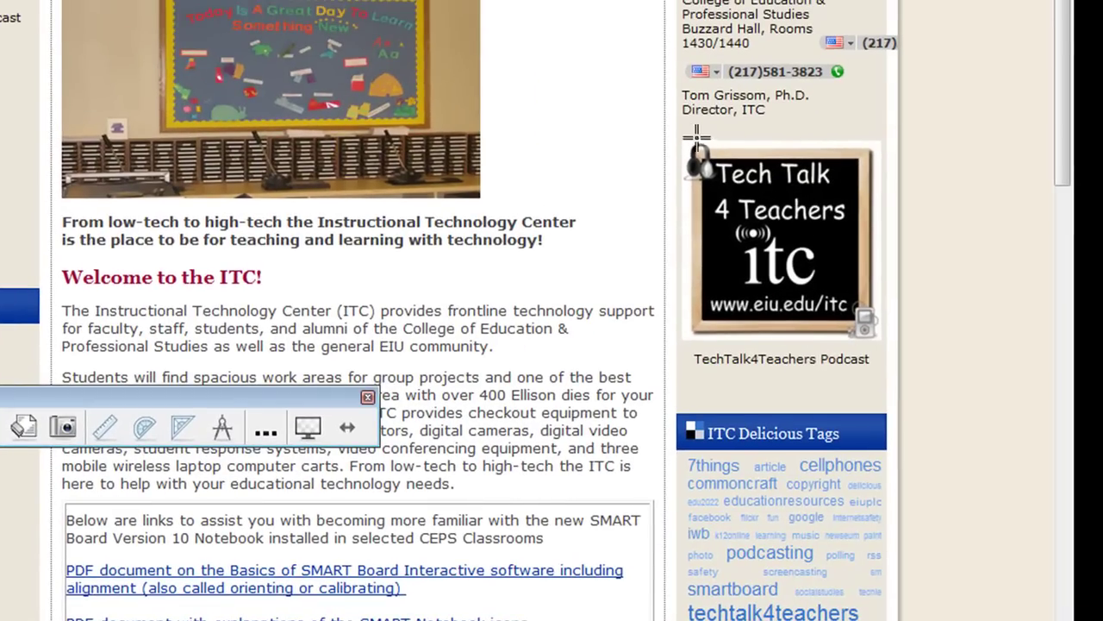
{"action": "mouse_move", "coordinate": [683, 138]}
{"action": "left_mouse_down"}
{"action": "mouse_move", "coordinate": [731, 293]}
{"action": "mouse_move", "coordinate": [828, 360]}
{"action": "mouse_move", "coordinate": [883, 355]}
{"action": "mouse_move", "coordinate": [845, 395]}
{"action": "left_mouse_up"}
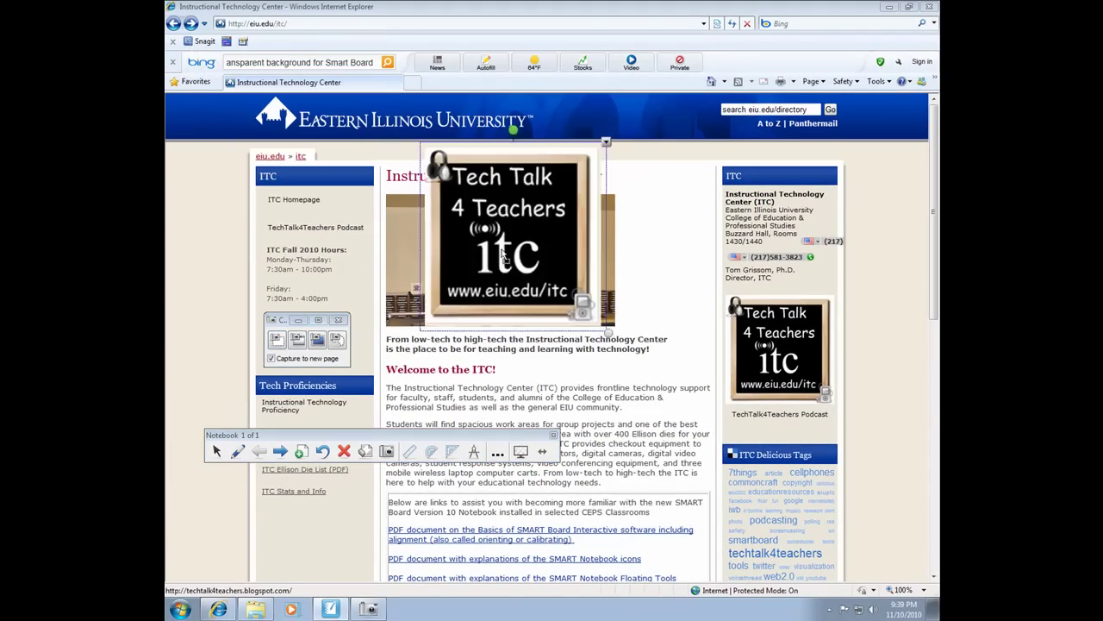
{"action": "left_click_drag", "start_coordinate": [530, 259], "coordinate": [515, 306]}
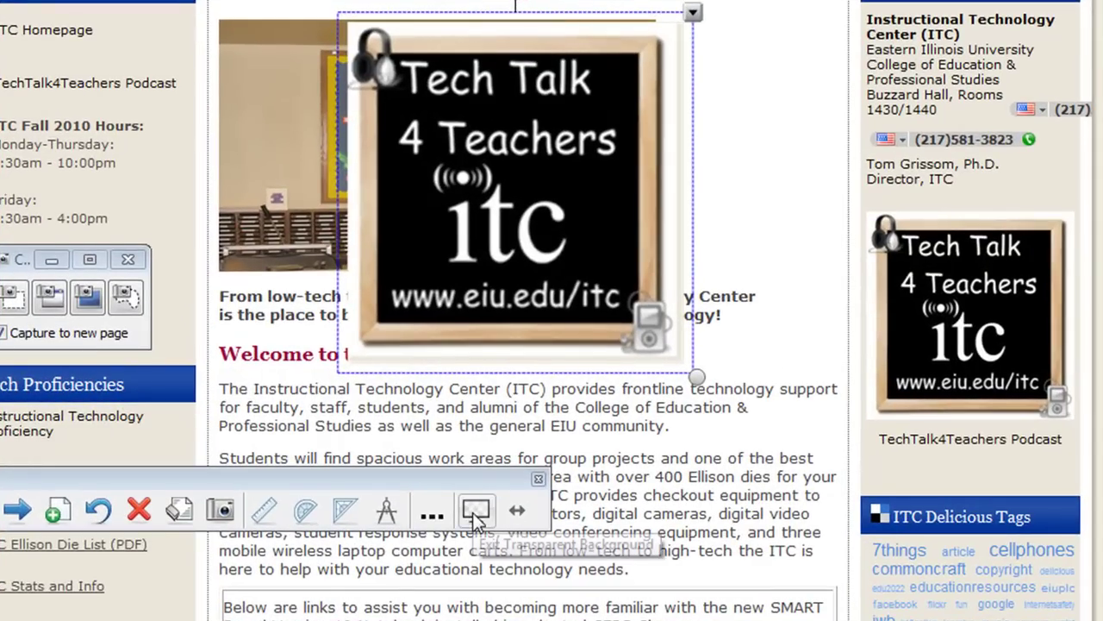
On a plain white page, move the Tech Talk image left, enlarge it and tilt it about 20°
{"action": "left_click", "coordinate": [476, 515]}
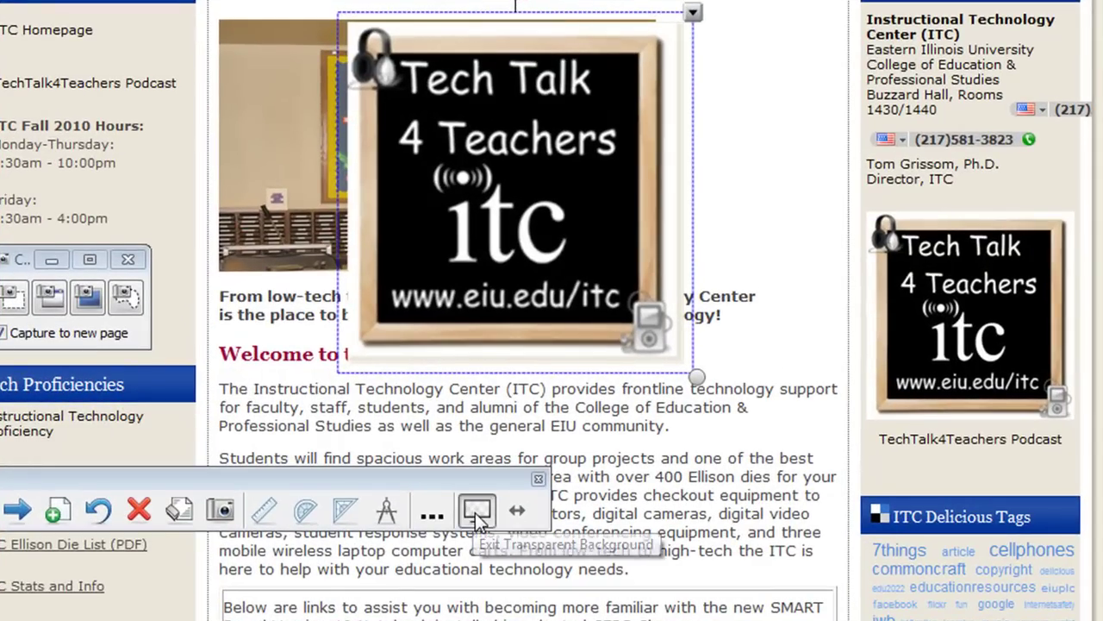
{"action": "left_click_drag", "start_coordinate": [573, 274], "coordinate": [362, 149]}
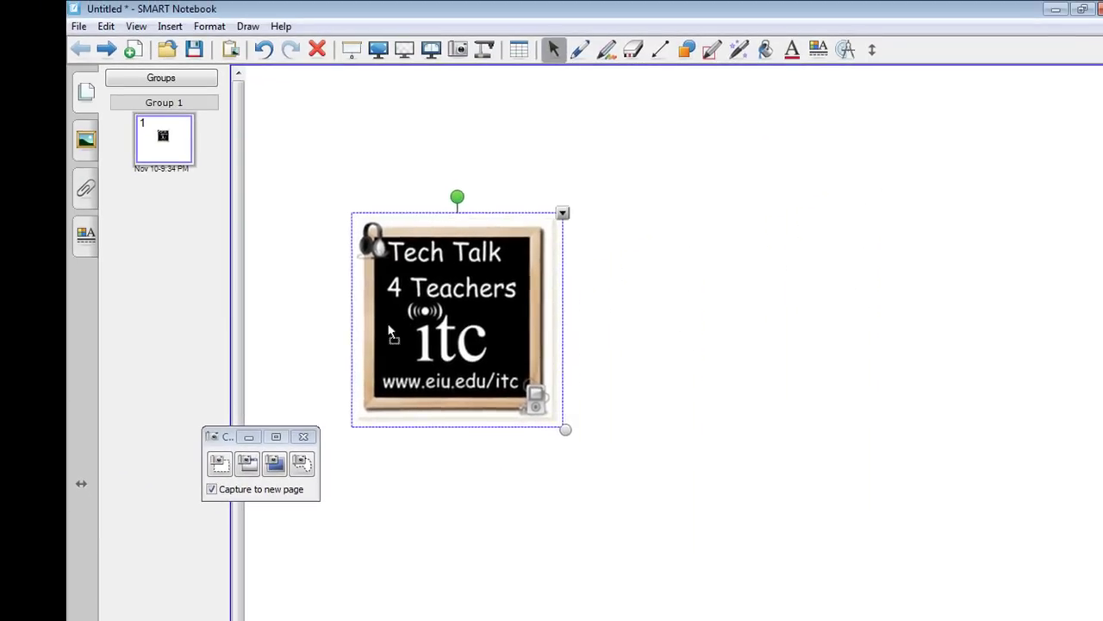
{"action": "left_click_drag", "start_coordinate": [441, 299], "coordinate": [397, 275]}
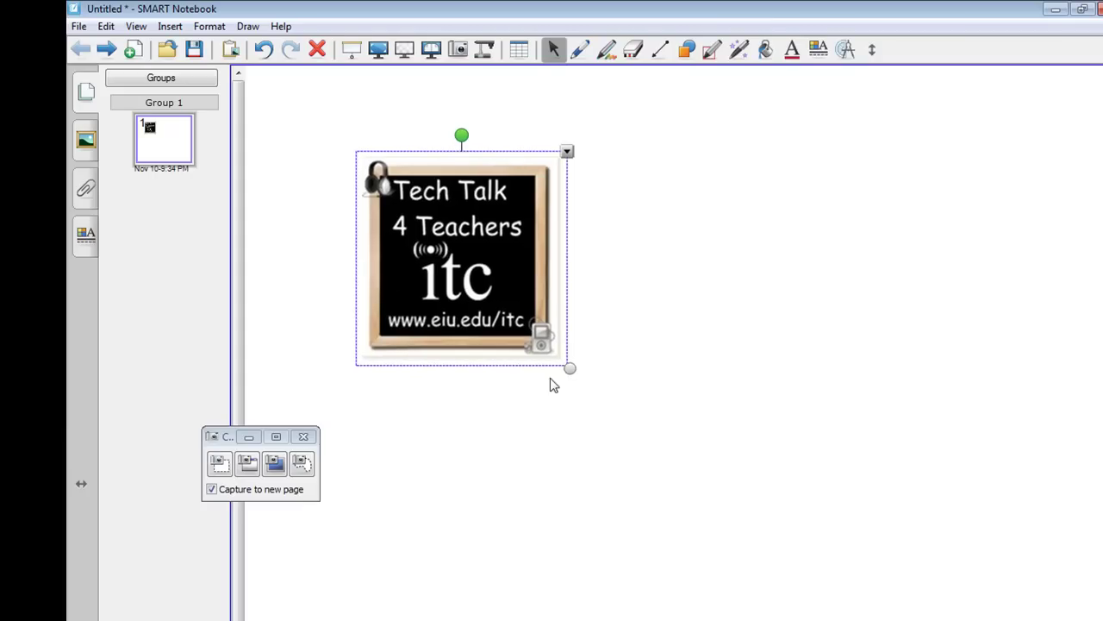
{"action": "left_click_drag", "start_coordinate": [568, 368], "coordinate": [612, 439]}
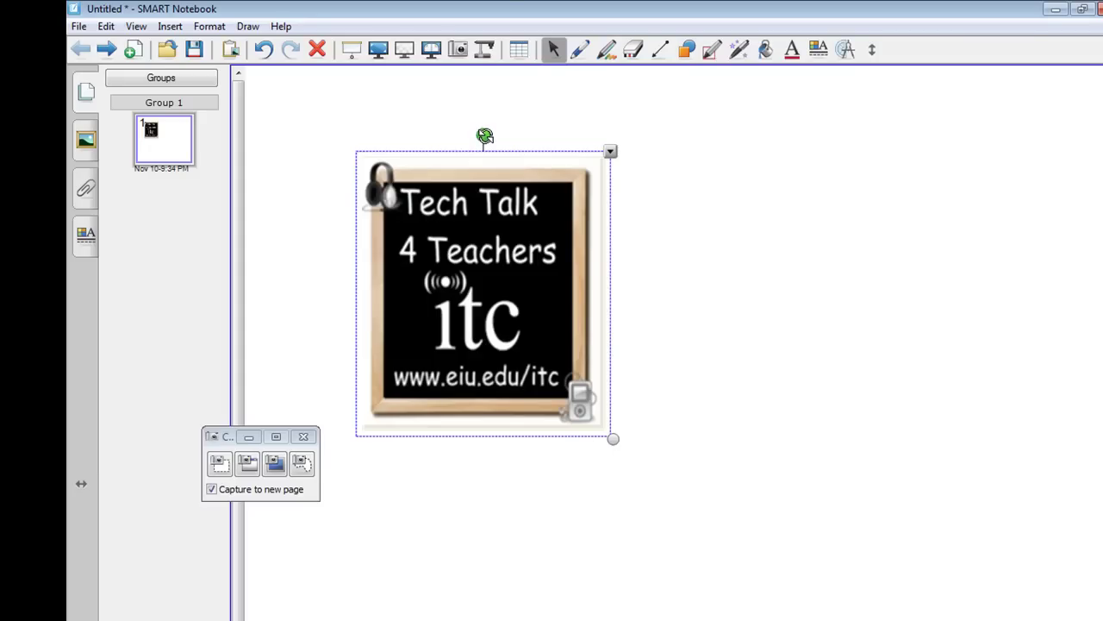
{"action": "left_click_drag", "start_coordinate": [483, 137], "coordinate": [429, 138]}
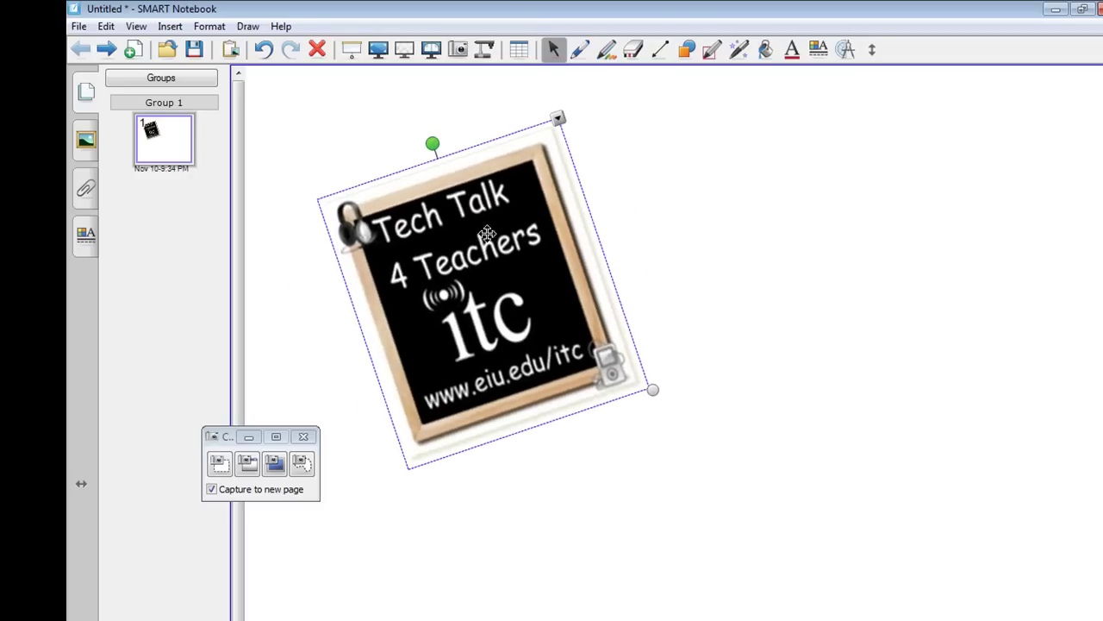
Delete and restore the image, rotate it upright, and close the screen capture tools
{"action": "left_click", "coordinate": [318, 49]}
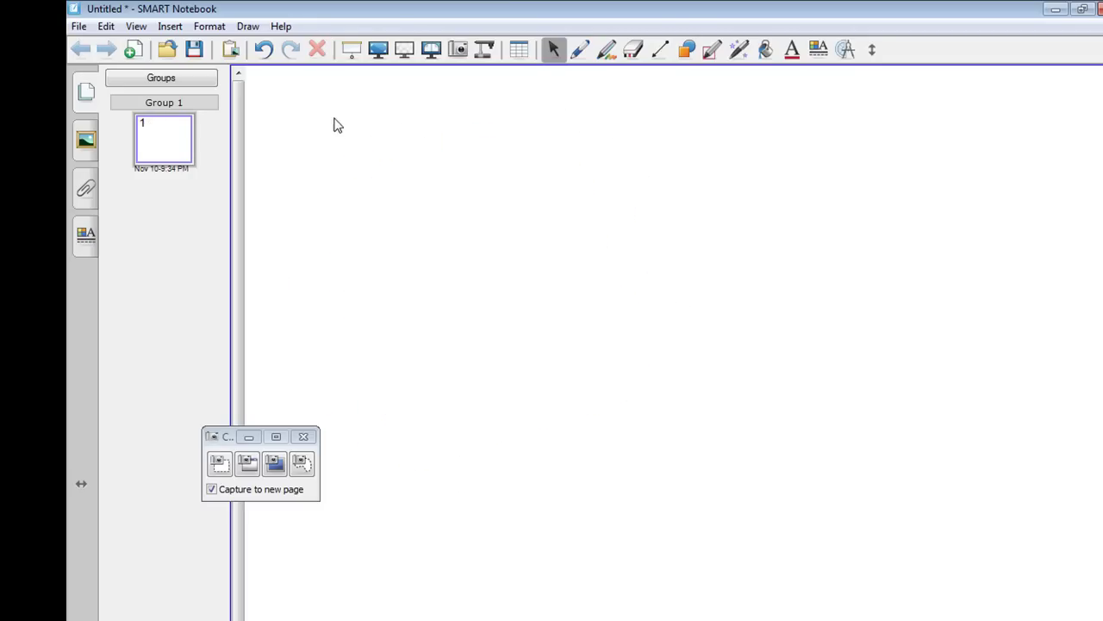
{"action": "left_click", "coordinate": [264, 52]}
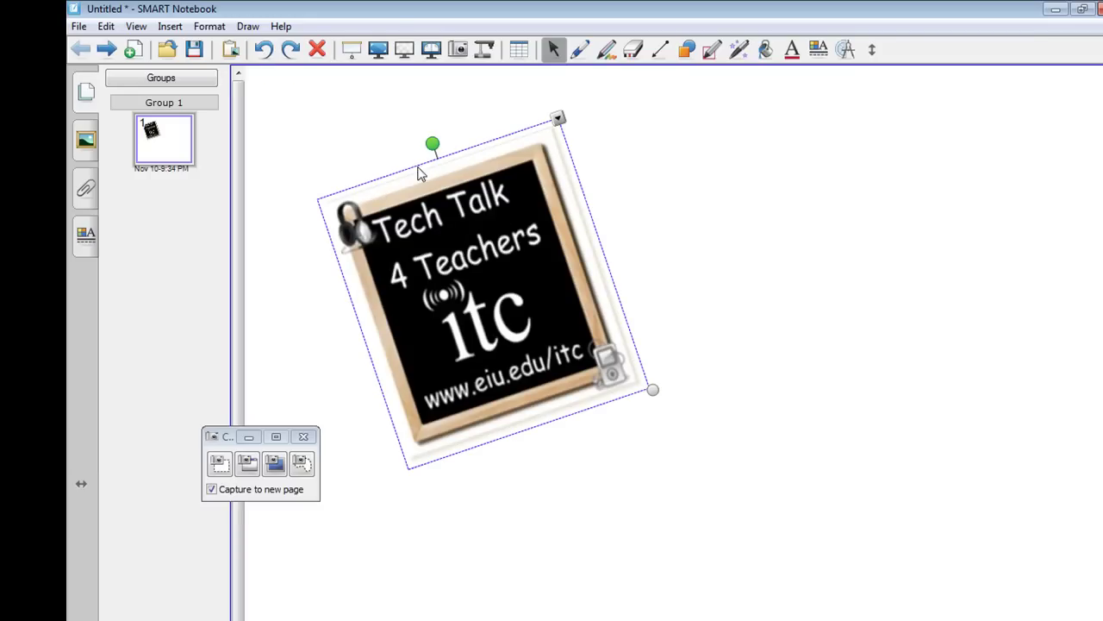
{"action": "left_click_drag", "start_coordinate": [431, 145], "coordinate": [486, 155]}
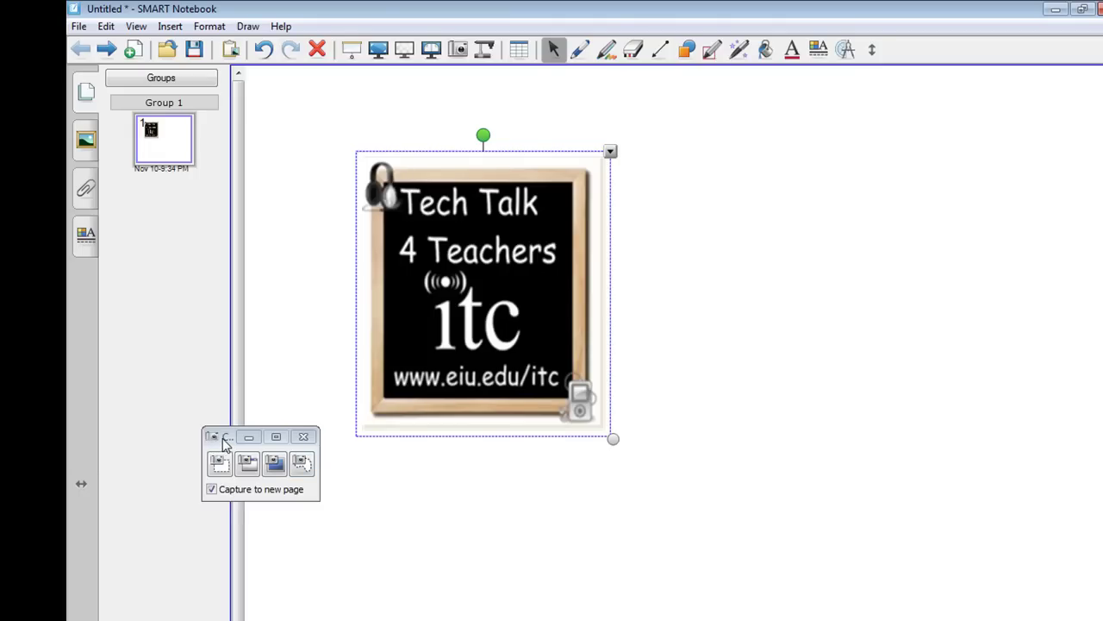
{"action": "left_click_drag", "start_coordinate": [224, 443], "coordinate": [212, 388]}
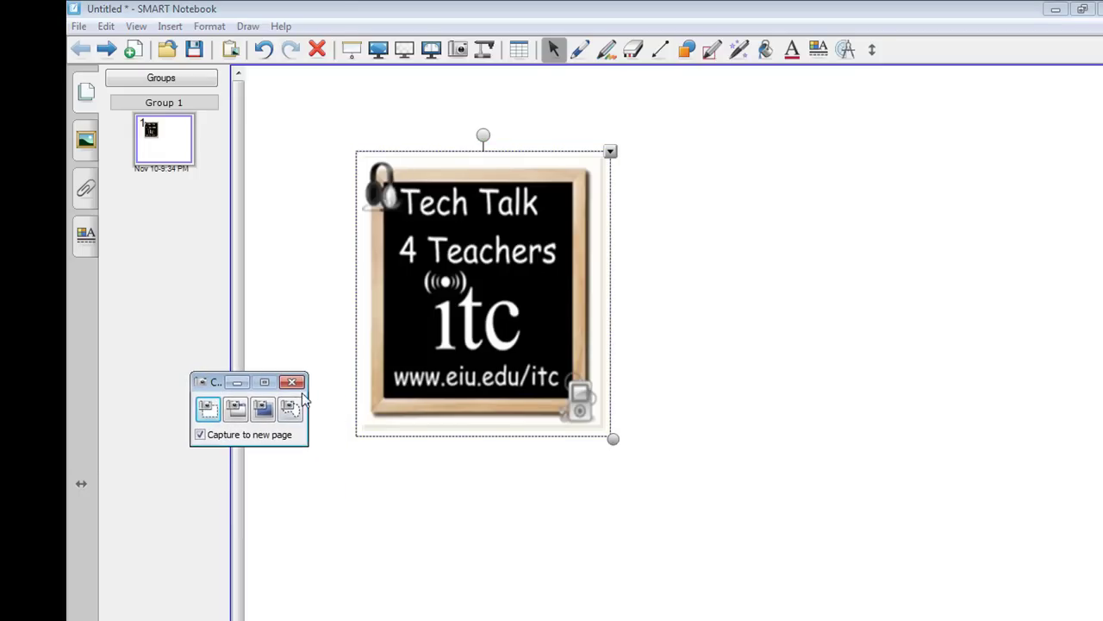
{"action": "left_click", "coordinate": [293, 382]}
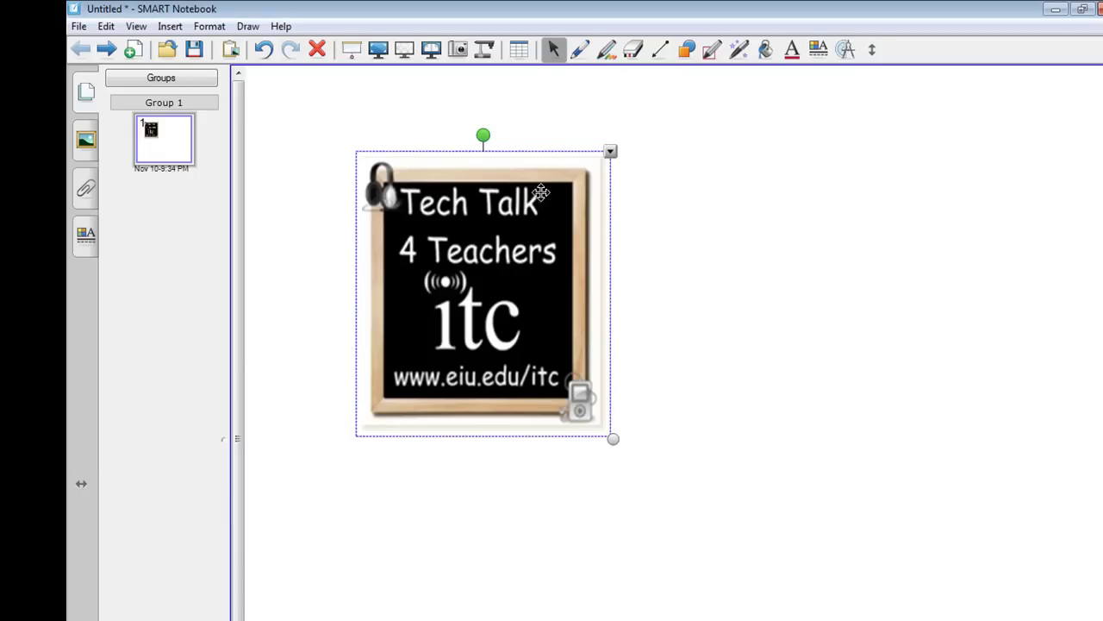
Add page 2 and handwrite a blue 2 in its centre
{"action": "left_click", "coordinate": [585, 52]}
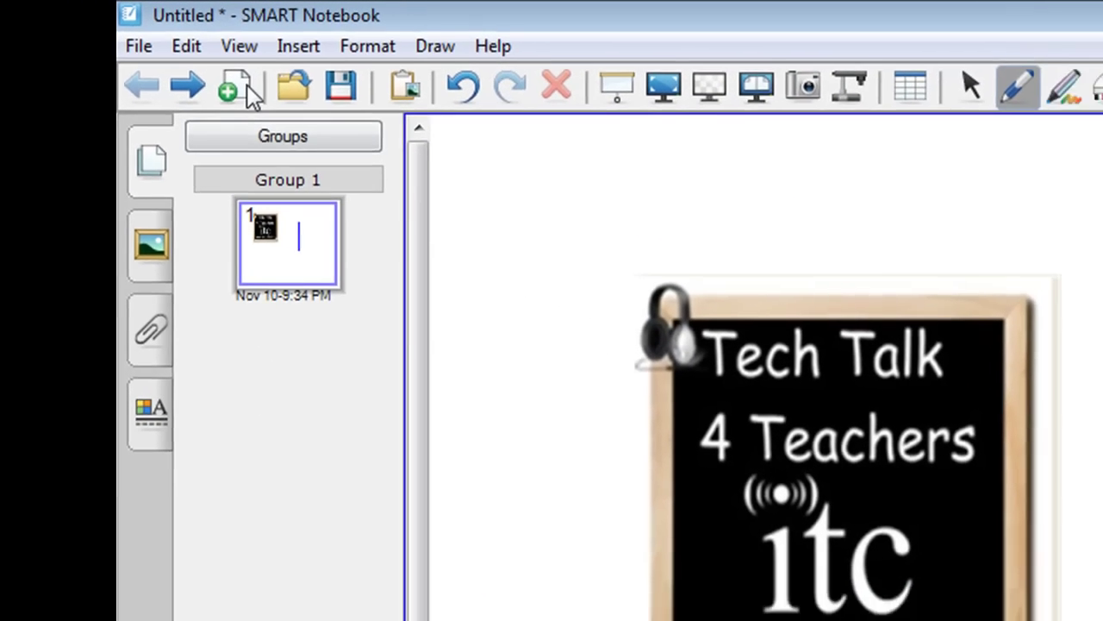
{"action": "left_click", "coordinate": [241, 86]}
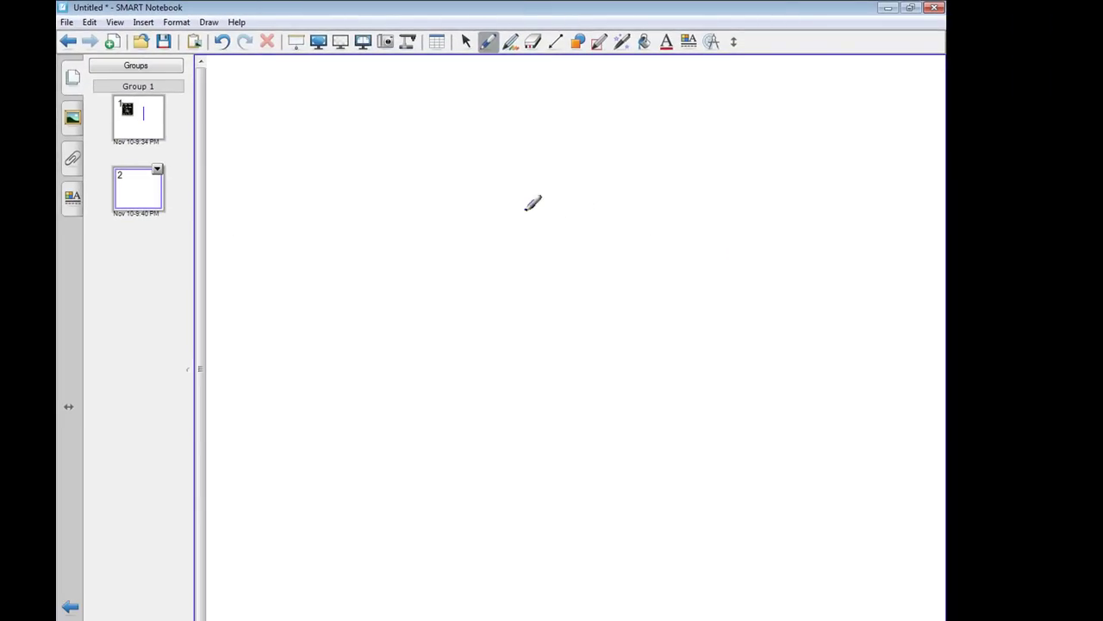
{"action": "mouse_move", "coordinate": [525, 209]}
{"action": "left_mouse_down"}
{"action": "mouse_move", "coordinate": [549, 351]}
{"action": "mouse_move", "coordinate": [690, 358]}
{"action": "left_mouse_up"}
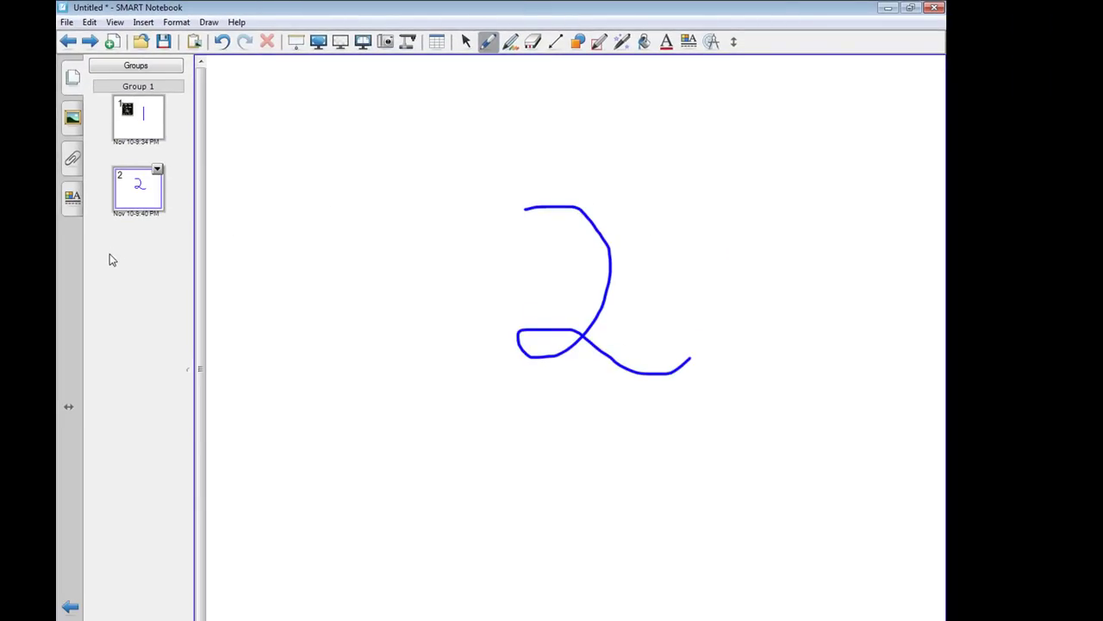
Switch between pages, toggle Dual Page Display on and off, and open then close the Document Camera
{"action": "left_click", "coordinate": [135, 135]}
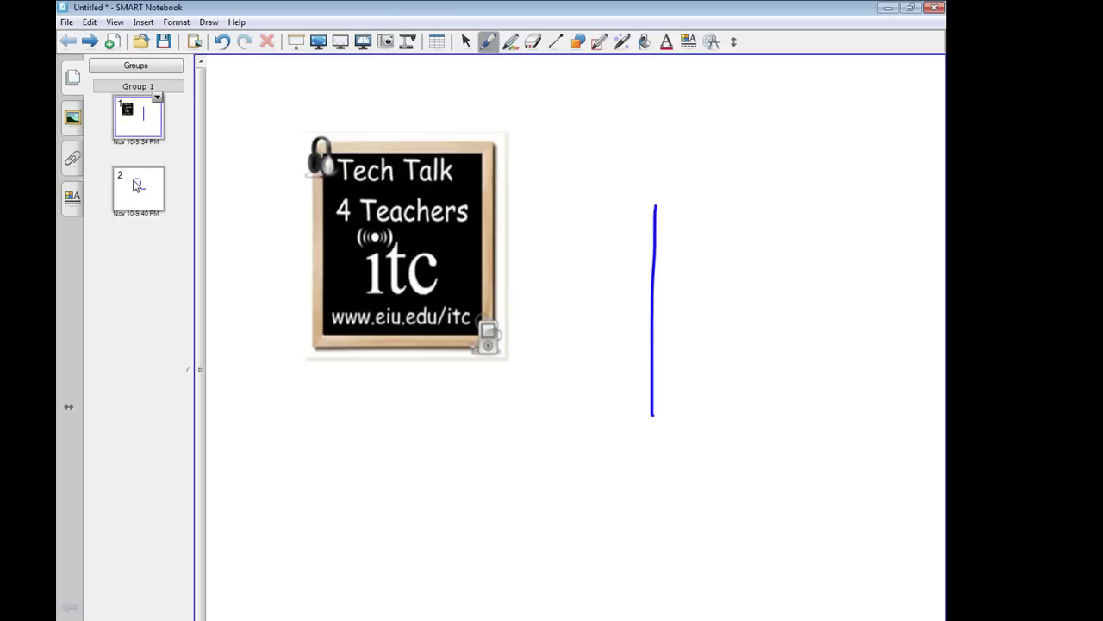
{"action": "left_click", "coordinate": [135, 183]}
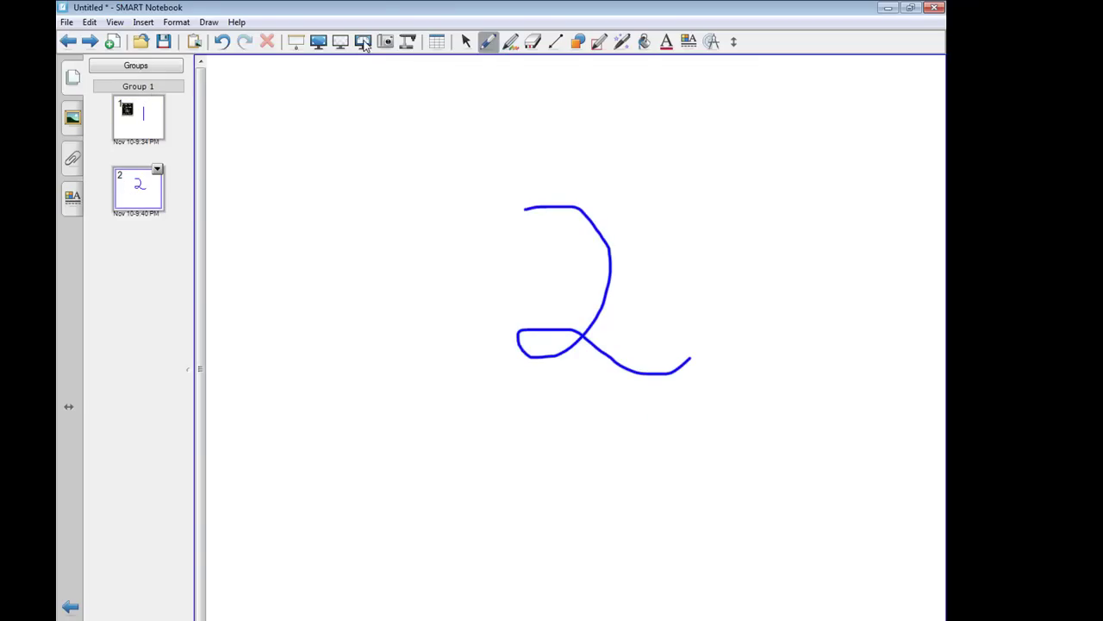
{"action": "left_click", "coordinate": [363, 43]}
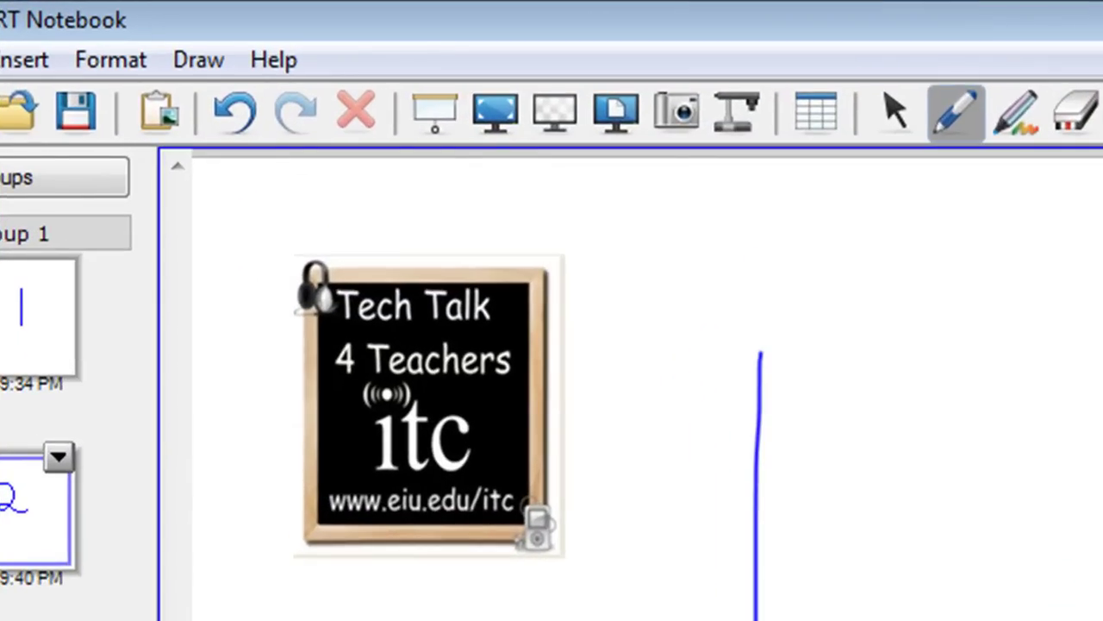
{"action": "left_click", "coordinate": [613, 115]}
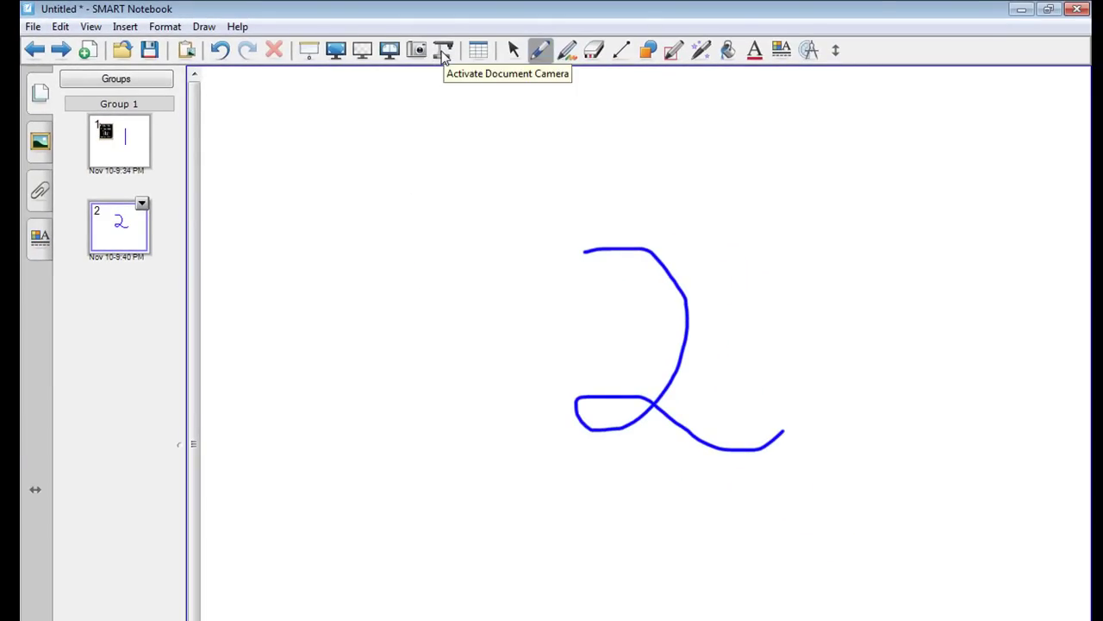
{"action": "left_click", "coordinate": [444, 51]}
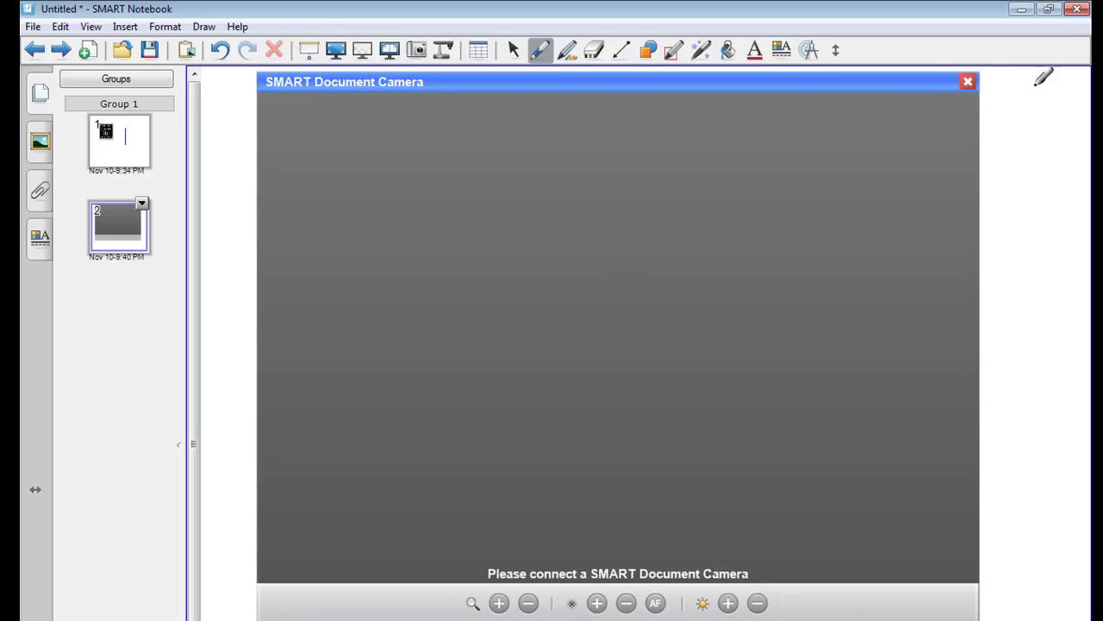
{"action": "left_click", "coordinate": [968, 83]}
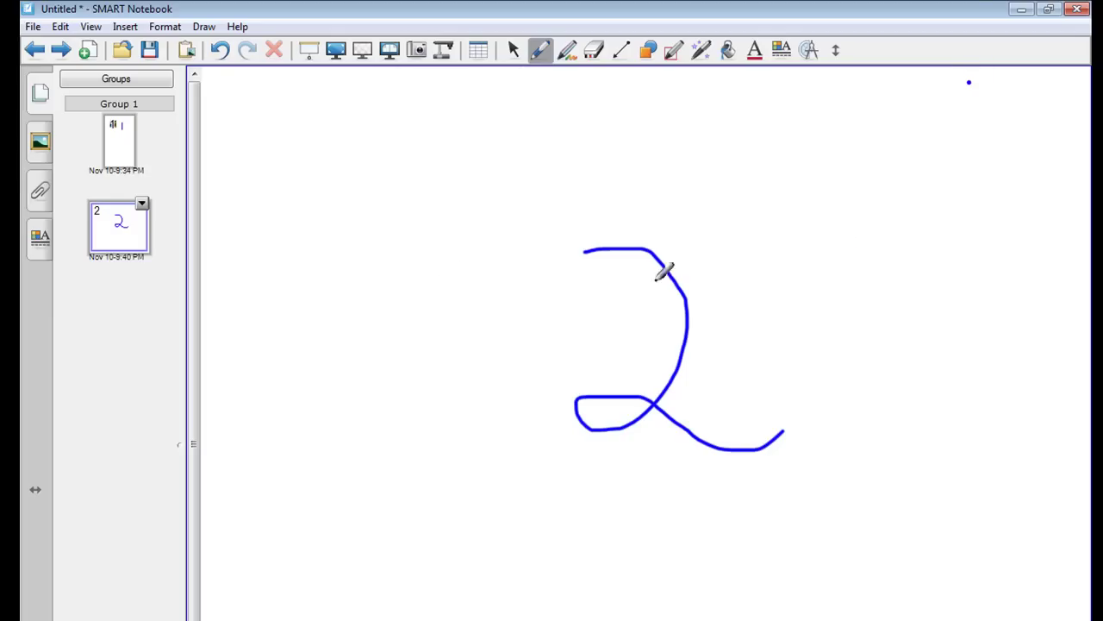
Add page 3 and handwrite a red 3 on it
{"action": "left_click", "coordinate": [86, 50]}
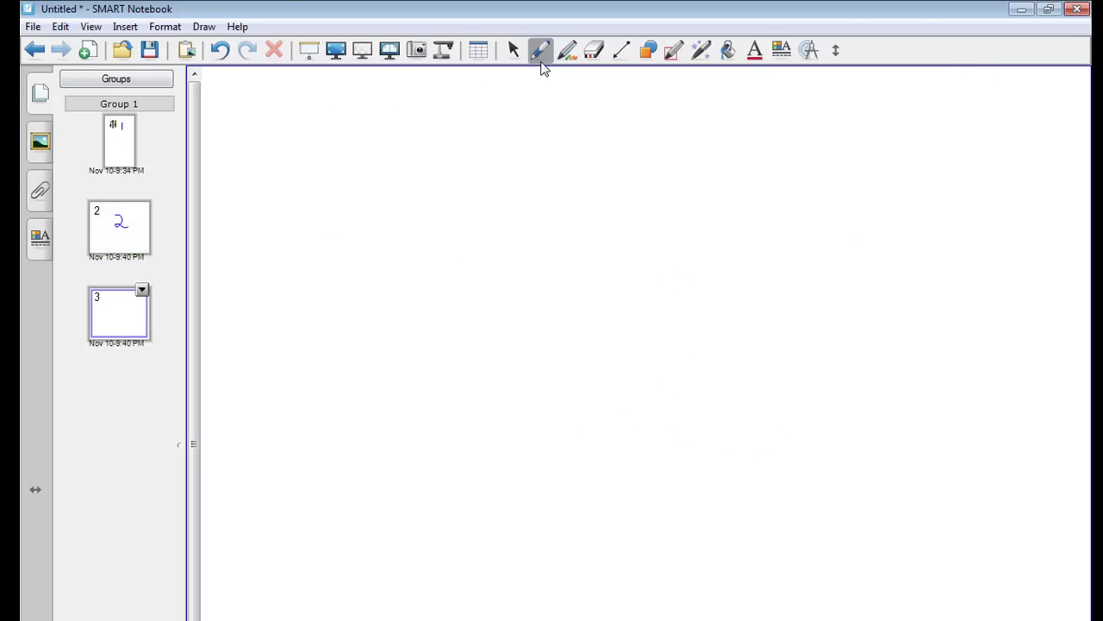
{"action": "left_click", "coordinate": [541, 52]}
{"action": "left_click", "coordinate": [446, 83]}
{"action": "mouse_move", "coordinate": [565, 222]}
{"action": "left_mouse_down"}
{"action": "mouse_move", "coordinate": [624, 250]}
{"action": "mouse_move", "coordinate": [603, 296]}
{"action": "mouse_move", "coordinate": [500, 367]}
{"action": "left_mouse_up"}
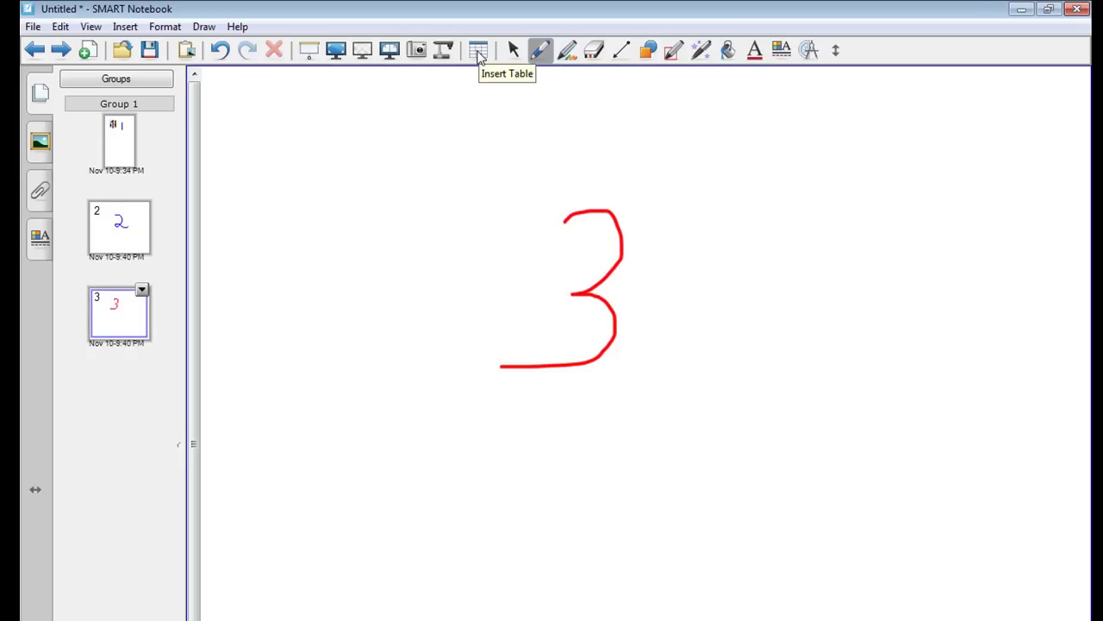
Insert a 2 by 3 table below the 3, then delete it
{"action": "left_click", "coordinate": [478, 52]}
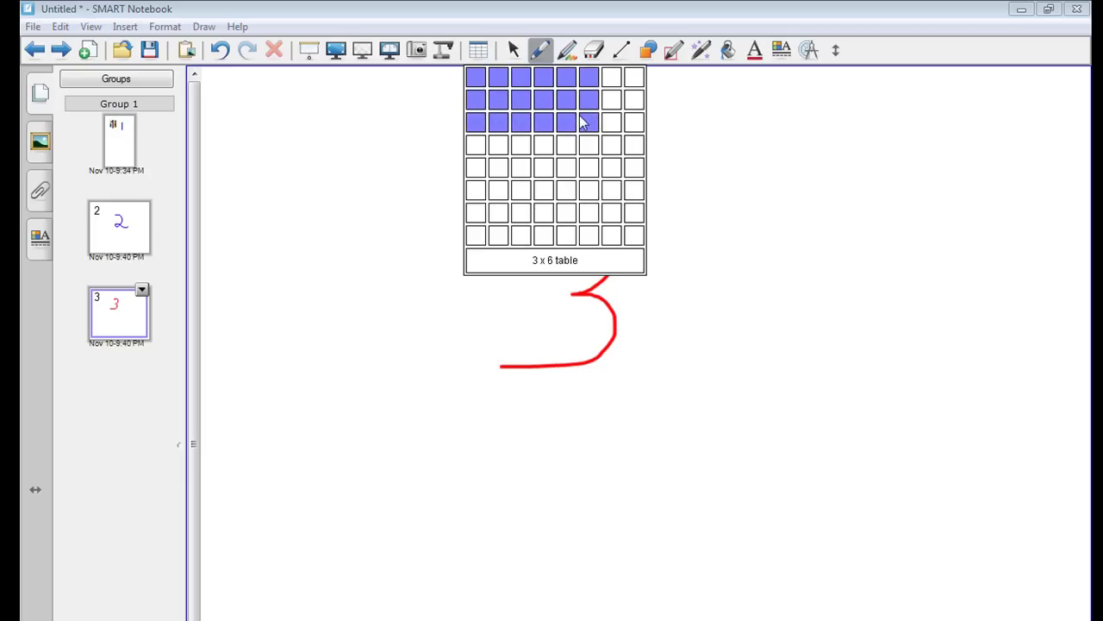
{"action": "left_click", "coordinate": [520, 101]}
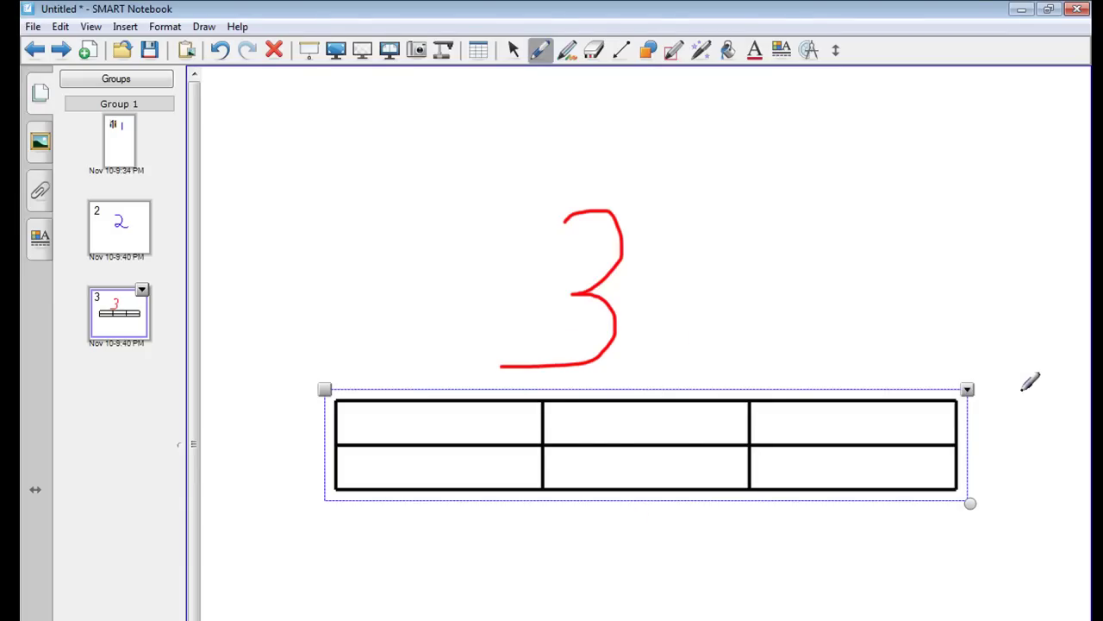
{"action": "left_click", "coordinate": [274, 49]}
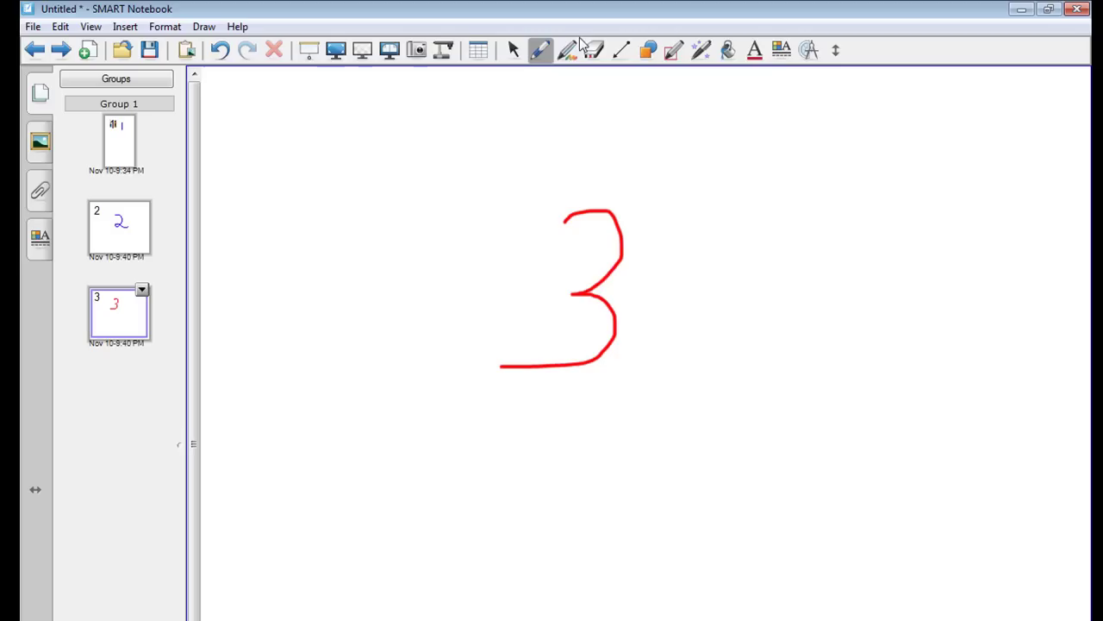
Try several pen colours and the dashed style, then highlight the 3 yellow and undo it
{"action": "left_click", "coordinate": [540, 52]}
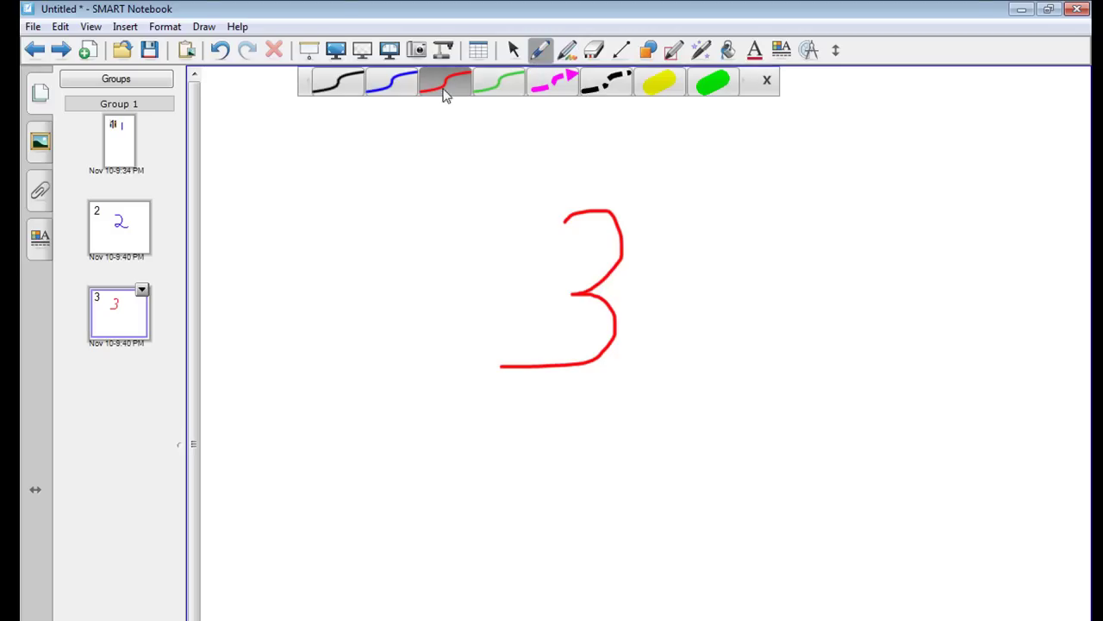
{"action": "left_click", "coordinate": [504, 82]}
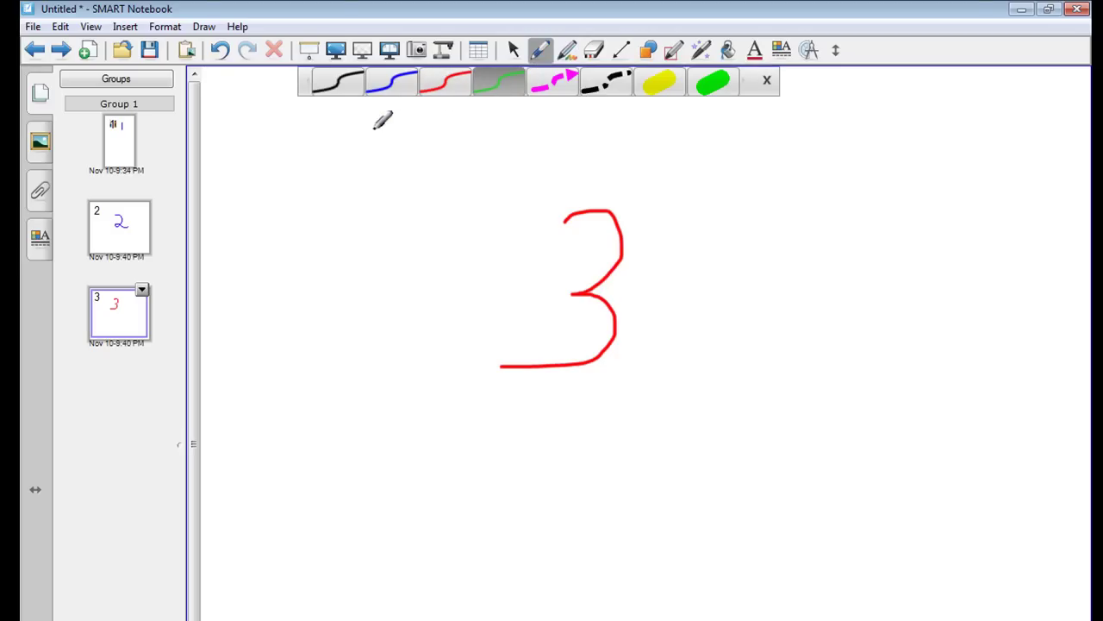
{"action": "left_click", "coordinate": [351, 90]}
{"action": "left_click", "coordinate": [392, 90]}
{"action": "left_click", "coordinate": [439, 86]}
{"action": "left_click", "coordinate": [490, 84]}
{"action": "left_click", "coordinate": [661, 92]}
{"action": "mouse_move", "coordinate": [625, 196]}
{"action": "left_mouse_down"}
{"action": "mouse_move", "coordinate": [630, 226]}
{"action": "mouse_move", "coordinate": [602, 303]}
{"action": "mouse_move", "coordinate": [616, 323]}
{"action": "mouse_move", "coordinate": [503, 374]}
{"action": "left_mouse_up"}
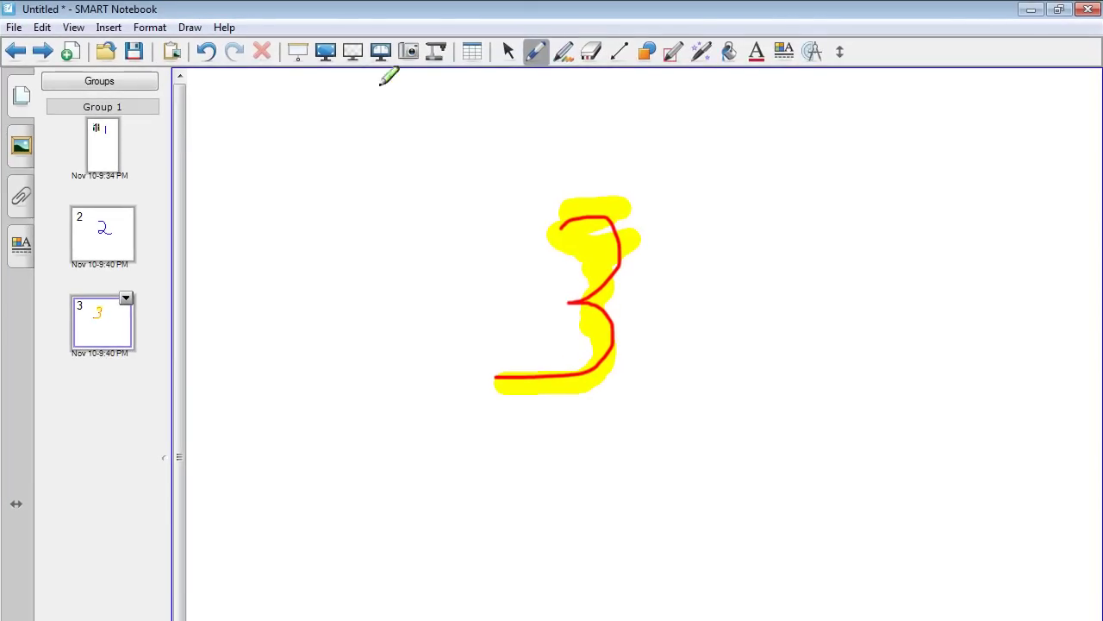
{"action": "left_click", "coordinate": [206, 50]}
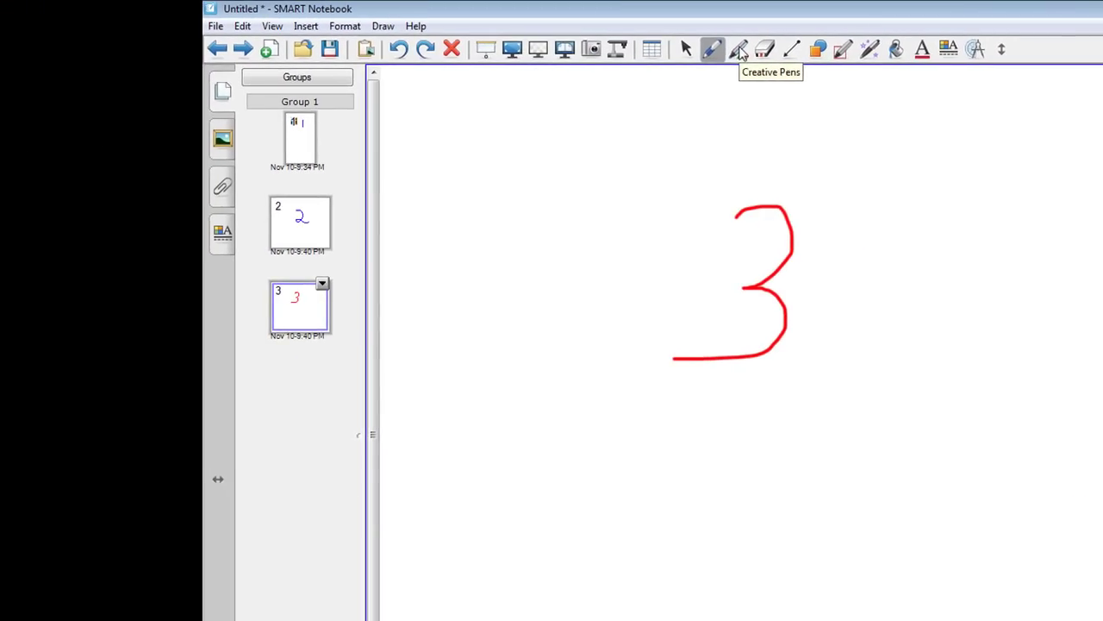
Draw a Creative Pen star ring around the red 3, then an outer smiley-face ring
{"action": "left_click", "coordinate": [564, 52]}
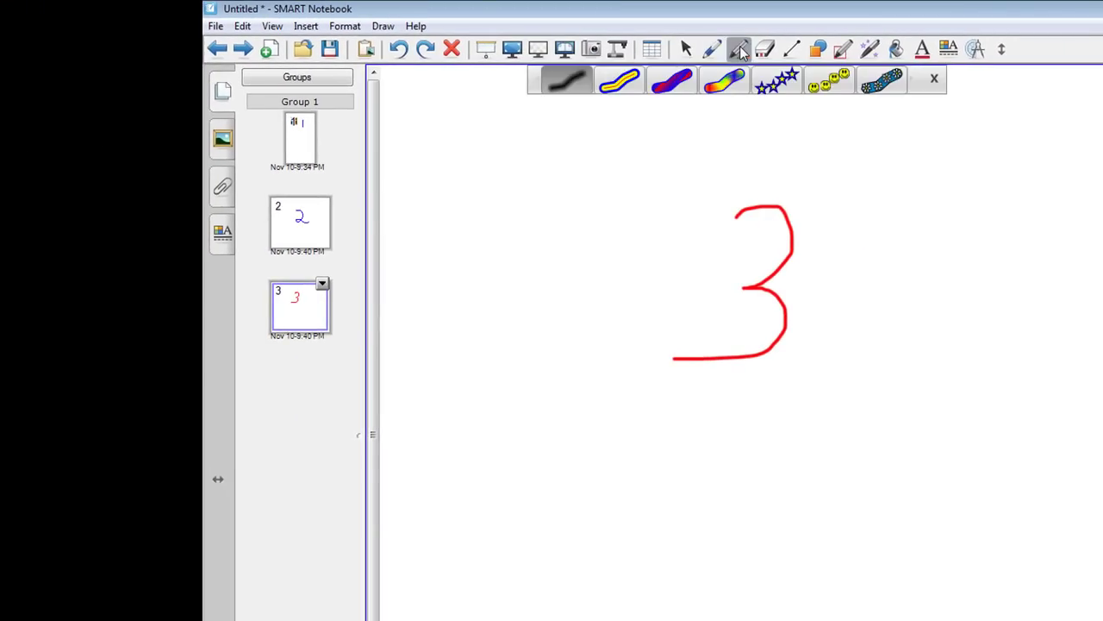
{"action": "left_click", "coordinate": [781, 83]}
{"action": "mouse_move", "coordinate": [800, 162]}
{"action": "left_mouse_down"}
{"action": "mouse_move", "coordinate": [623, 196]}
{"action": "mouse_move", "coordinate": [735, 427]}
{"action": "mouse_move", "coordinate": [859, 249]}
{"action": "mouse_move", "coordinate": [811, 163]}
{"action": "mouse_move", "coordinate": [794, 159]}
{"action": "left_mouse_up"}
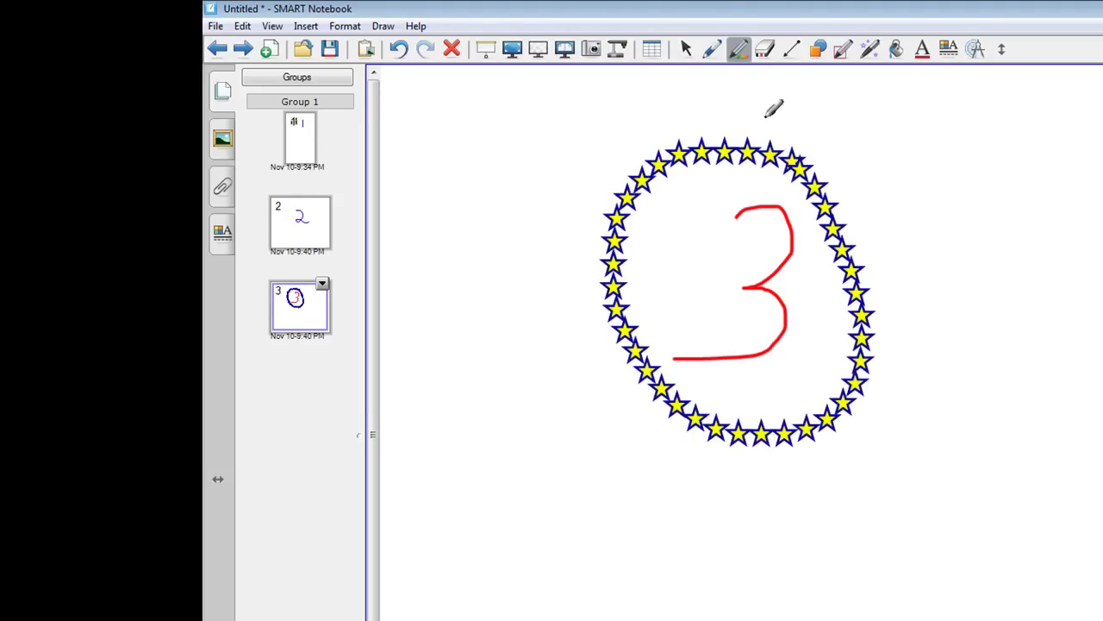
{"action": "left_click", "coordinate": [738, 51]}
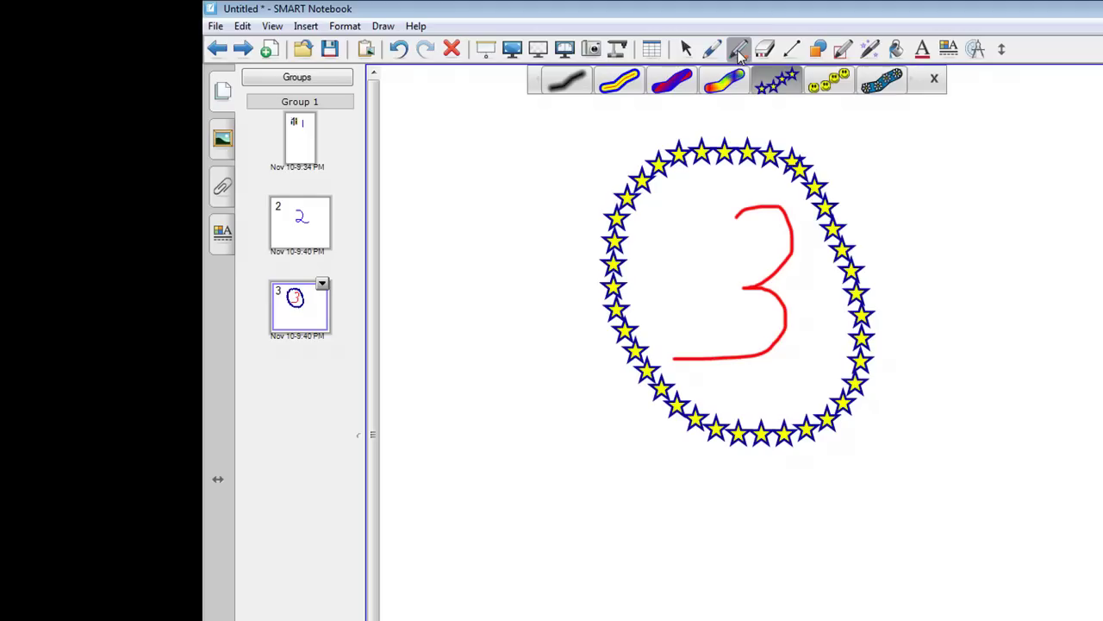
{"action": "left_click", "coordinate": [832, 84]}
{"action": "mouse_move", "coordinate": [706, 115]}
{"action": "left_mouse_down"}
{"action": "mouse_move", "coordinate": [525, 211]}
{"action": "mouse_move", "coordinate": [676, 441]}
{"action": "mouse_move", "coordinate": [906, 443]}
{"action": "mouse_move", "coordinate": [894, 153]}
{"action": "mouse_move", "coordinate": [661, 106]}
{"action": "left_mouse_up"}
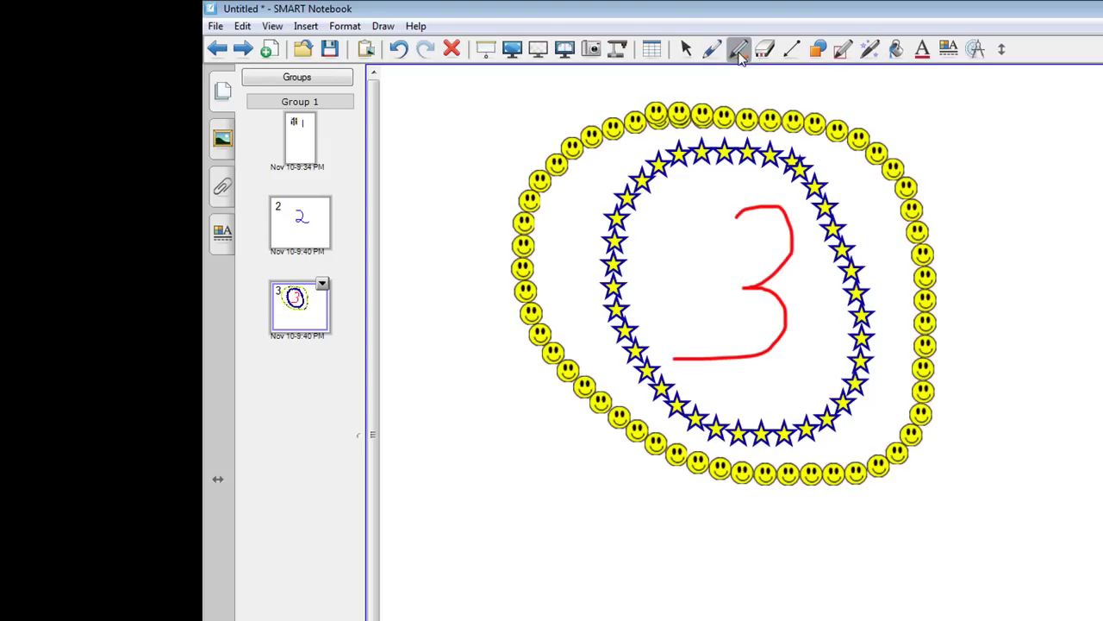
Erase the star and smiley rings with the largest eraser
{"action": "left_click", "coordinate": [765, 52]}
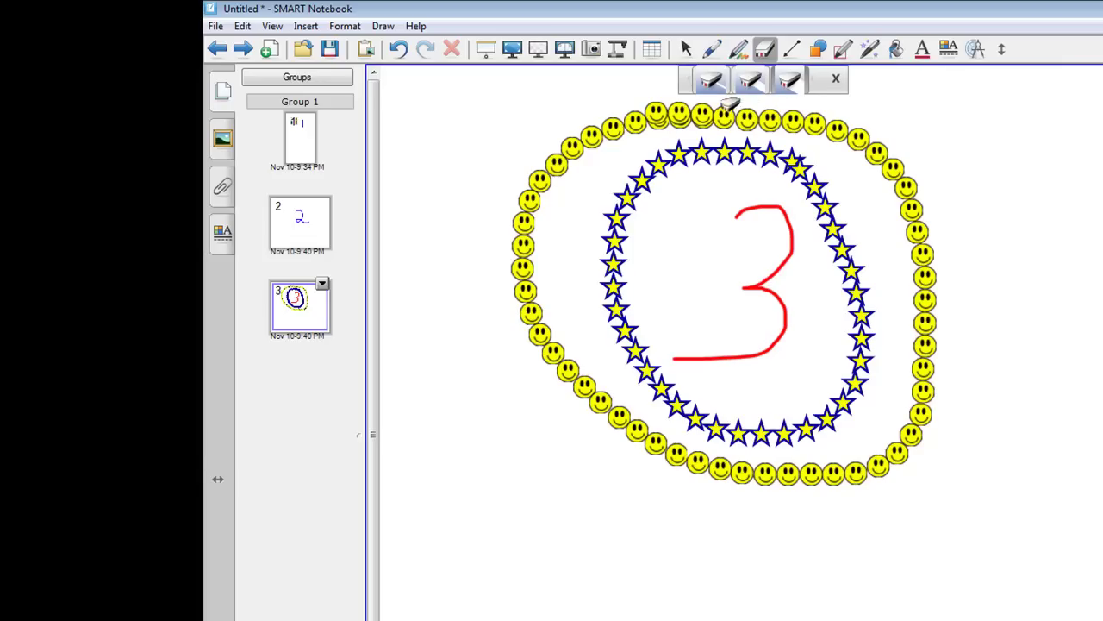
{"action": "left_click", "coordinate": [792, 82]}
{"action": "mouse_move", "coordinate": [582, 132]}
{"action": "left_mouse_down"}
{"action": "mouse_move", "coordinate": [518, 192]}
{"action": "mouse_move", "coordinate": [617, 463]}
{"action": "mouse_move", "coordinate": [729, 468]}
{"action": "mouse_move", "coordinate": [893, 382]}
{"action": "mouse_move", "coordinate": [905, 296]}
{"action": "mouse_move", "coordinate": [894, 197]}
{"action": "mouse_move", "coordinate": [862, 140]}
{"action": "mouse_move", "coordinate": [805, 111]}
{"action": "mouse_move", "coordinate": [712, 114]}
{"action": "left_mouse_up"}
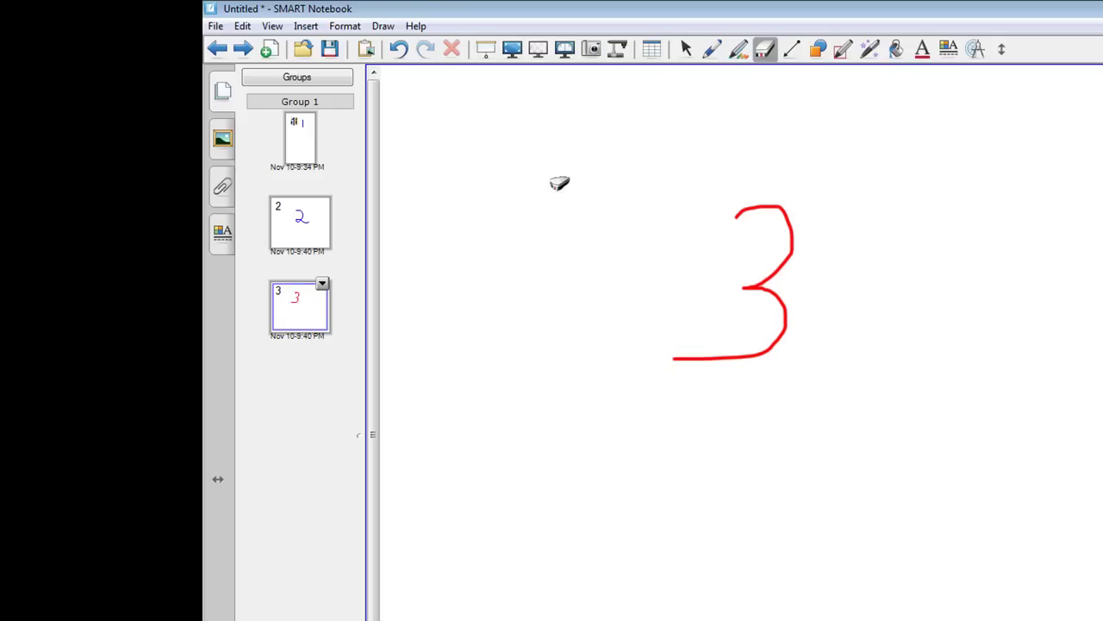
Draw a thick red diagonal straight line and move it up below the 3
{"action": "left_click", "coordinate": [793, 49]}
{"action": "left_click", "coordinate": [742, 84]}
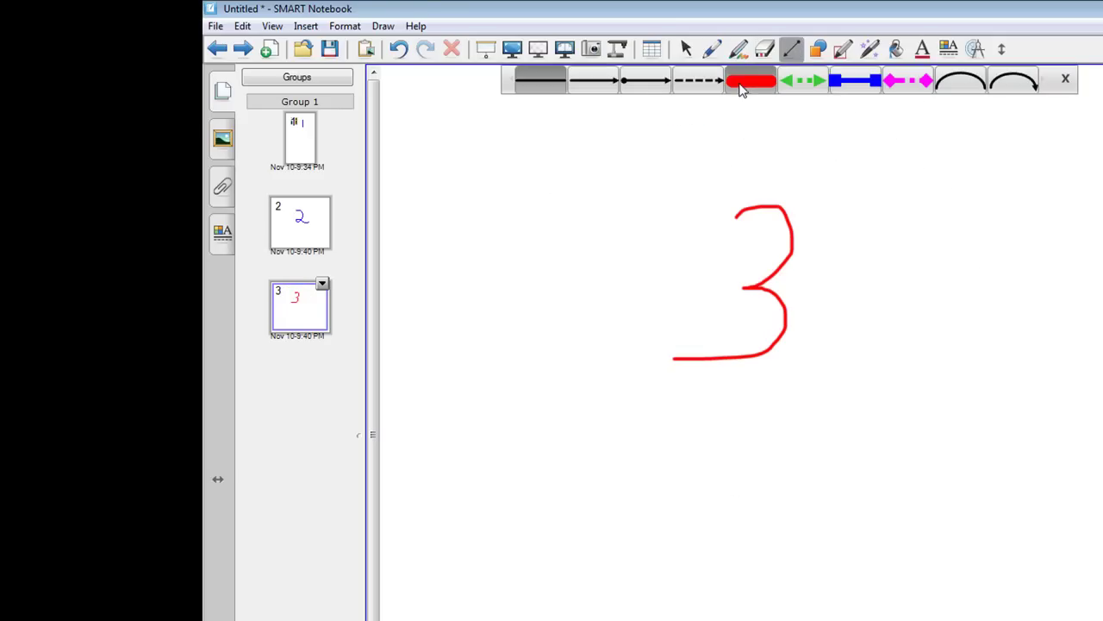
{"action": "left_click_drag", "start_coordinate": [604, 619], "coordinate": [1065, 335]}
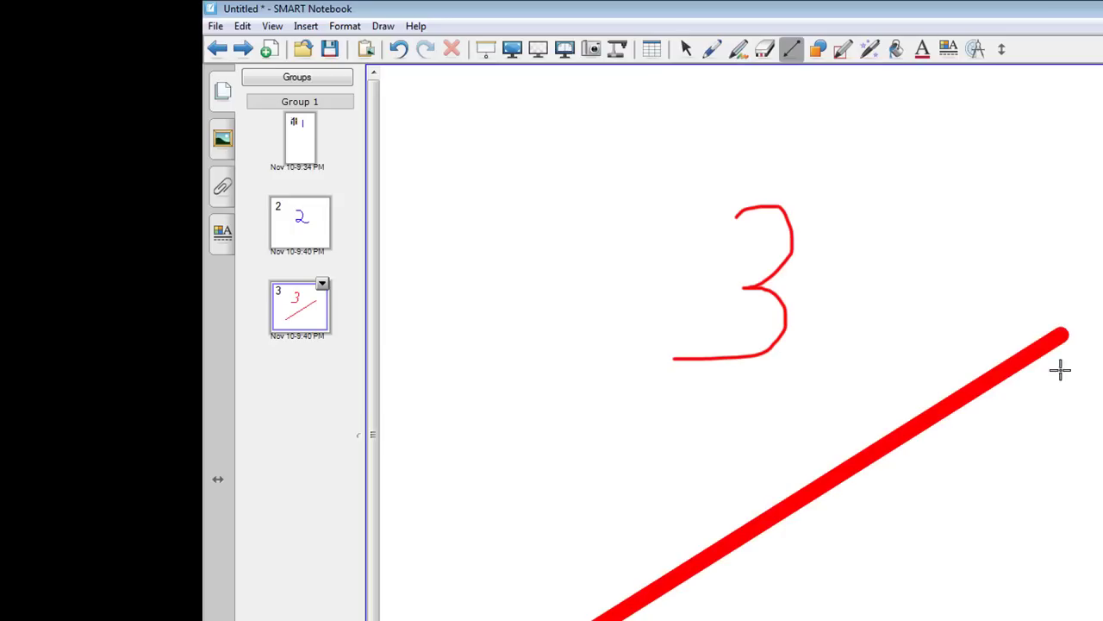
{"action": "left_click", "coordinate": [688, 50]}
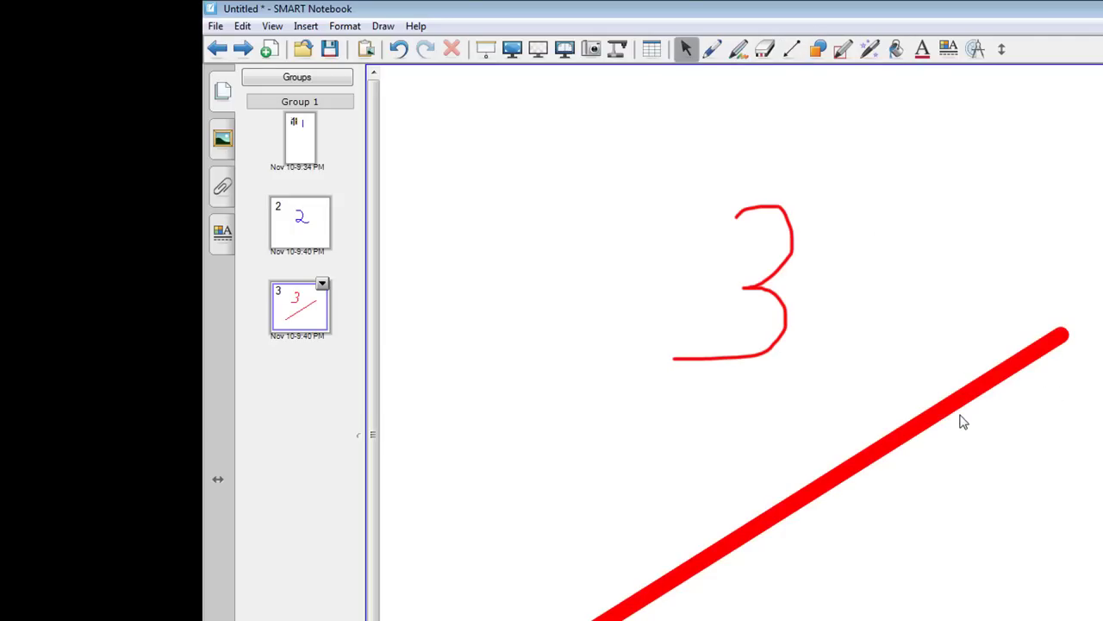
{"action": "left_click_drag", "start_coordinate": [944, 411], "coordinate": [933, 384]}
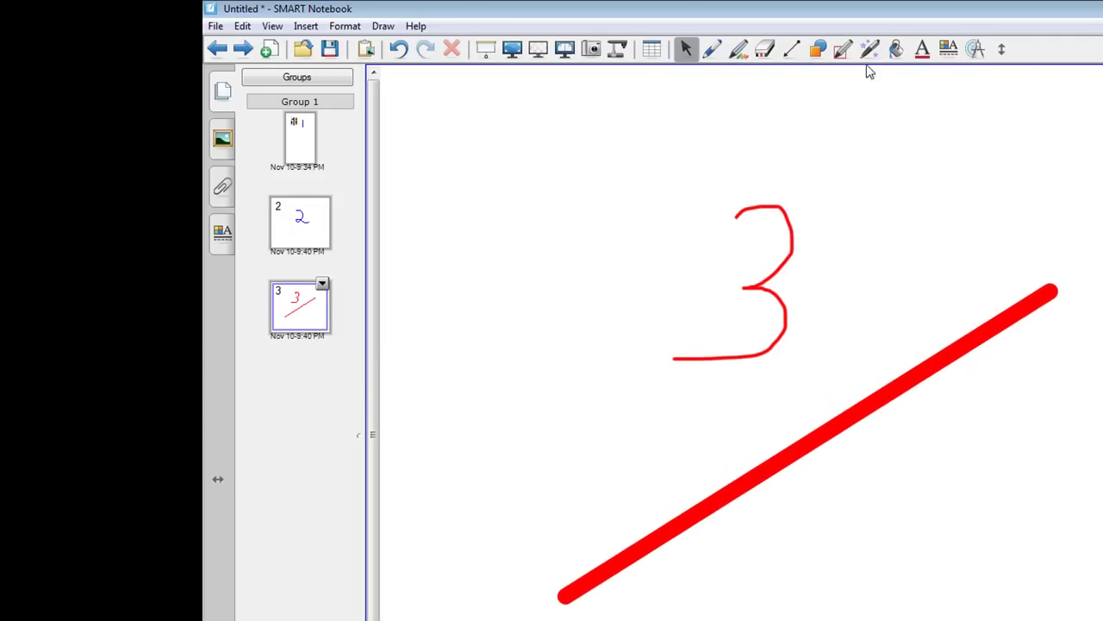
Draw a square left of the red 3 and a right triangle at the top right
{"action": "left_click", "coordinate": [817, 52]}
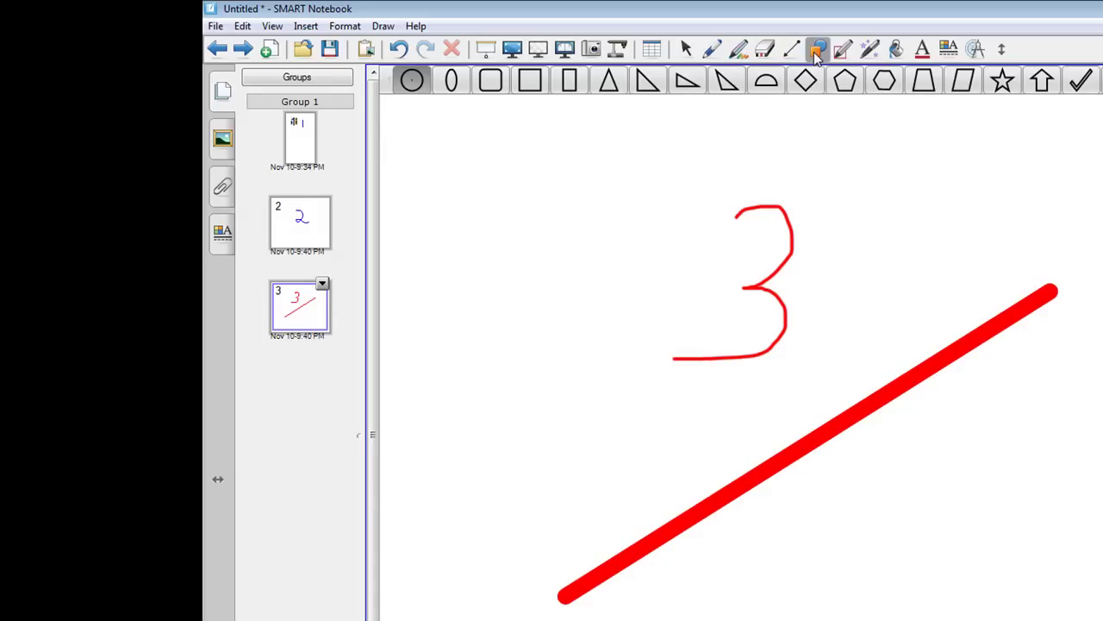
{"action": "left_click", "coordinate": [527, 82]}
{"action": "left_click_drag", "start_coordinate": [457, 197], "coordinate": [636, 376]}
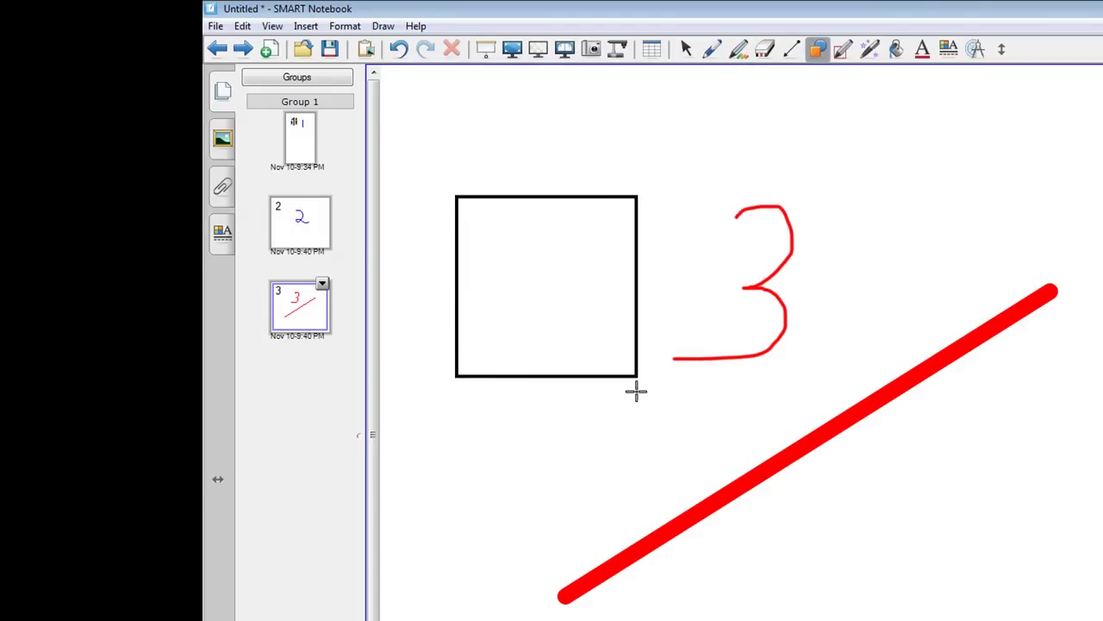
{"action": "left_click", "coordinate": [817, 52]}
{"action": "left_click", "coordinate": [724, 81]}
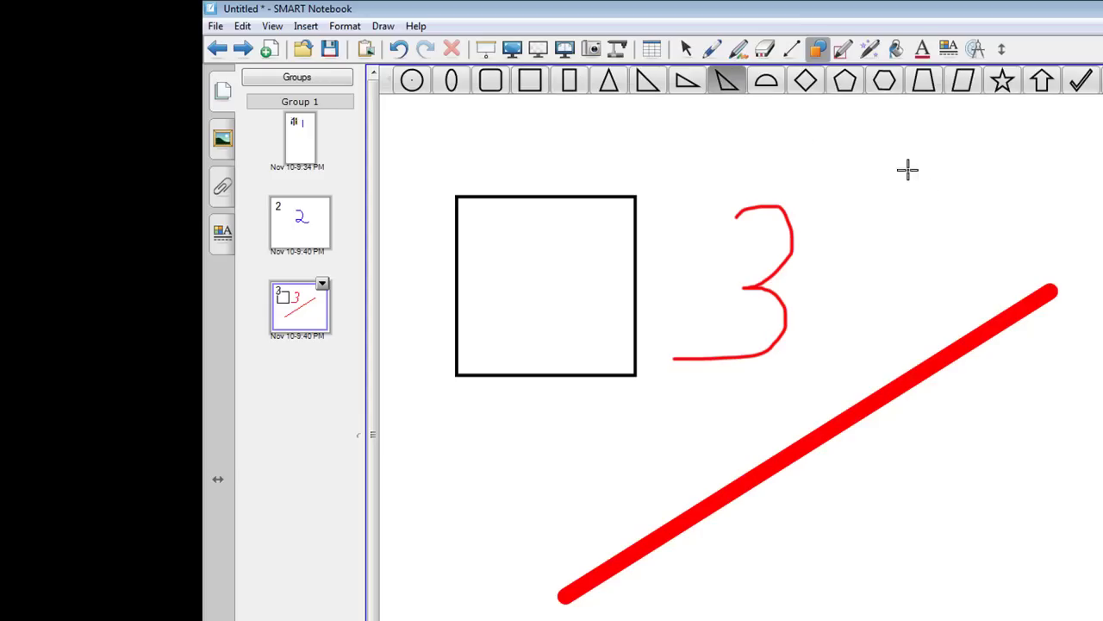
{"action": "left_click_drag", "start_coordinate": [867, 144], "coordinate": [1028, 255]}
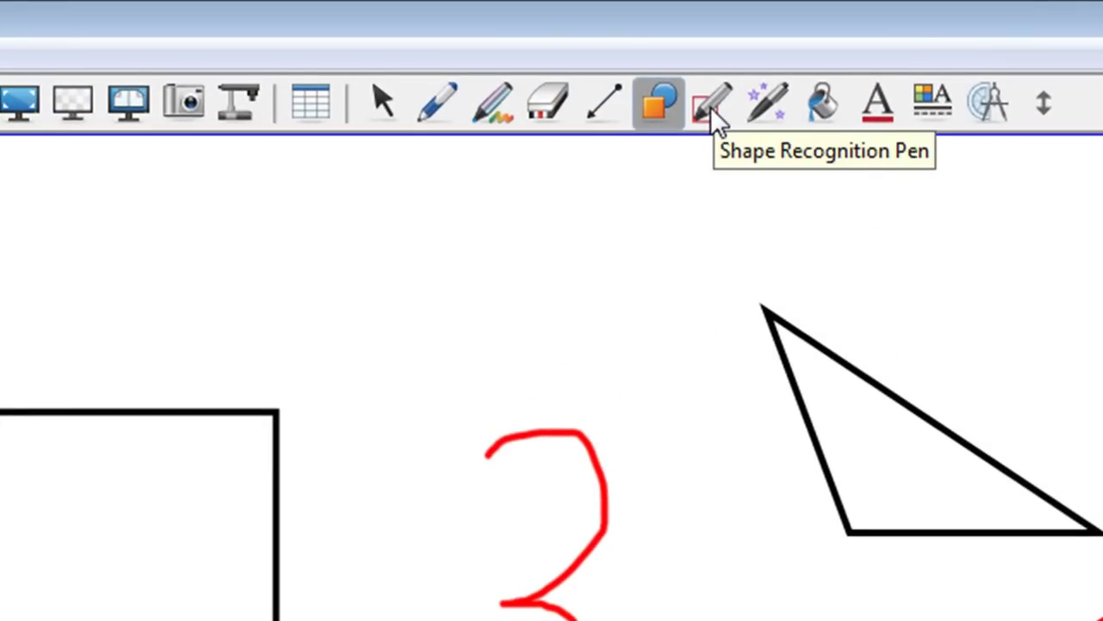
Draw a blue freehand circle, then a neat circle and rectangle with the Shape Recognition Pen
{"action": "left_click", "coordinate": [425, 116]}
{"action": "left_click", "coordinate": [157, 174]}
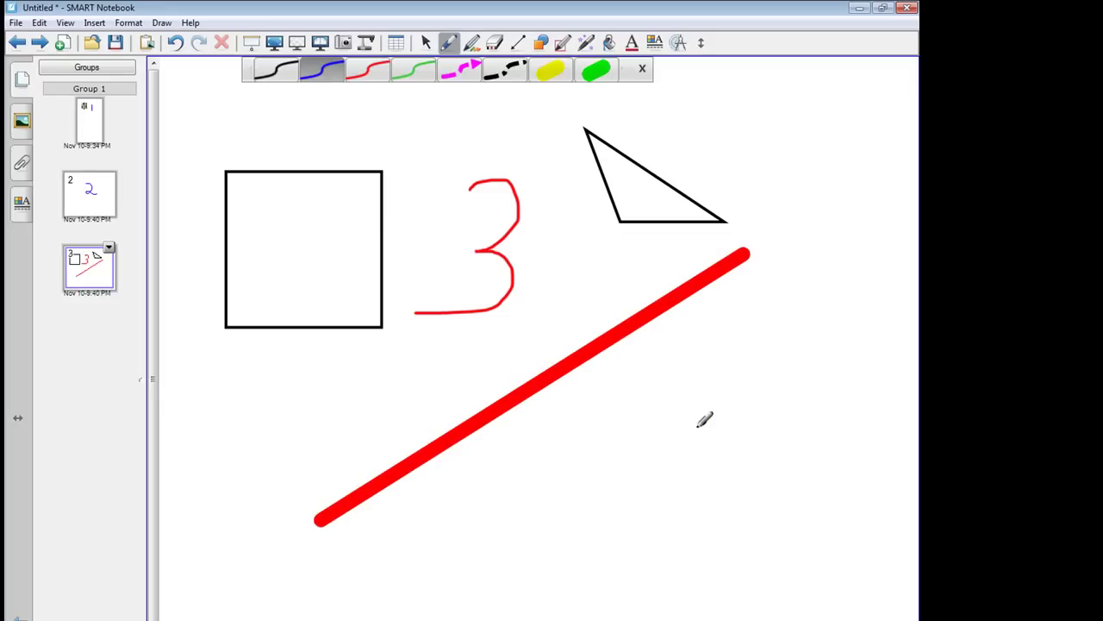
{"action": "mouse_move", "coordinate": [676, 419]}
{"action": "left_mouse_down"}
{"action": "mouse_move", "coordinate": [673, 469]}
{"action": "mouse_move", "coordinate": [715, 464]}
{"action": "mouse_move", "coordinate": [712, 422]}
{"action": "mouse_move", "coordinate": [692, 417]}
{"action": "left_mouse_up"}
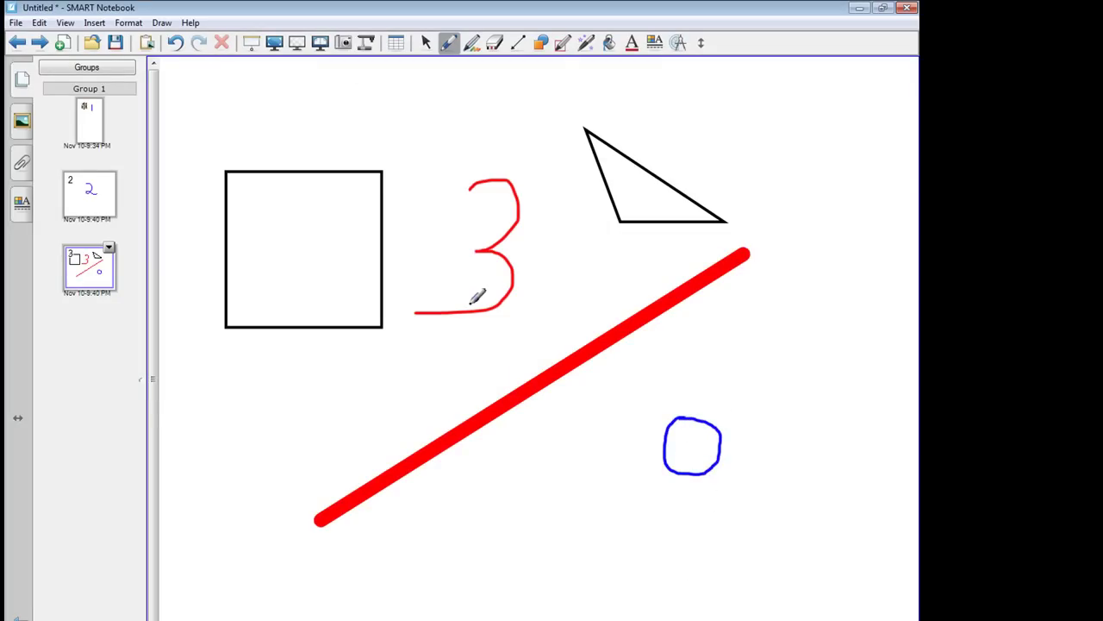
{"action": "left_click", "coordinate": [560, 47]}
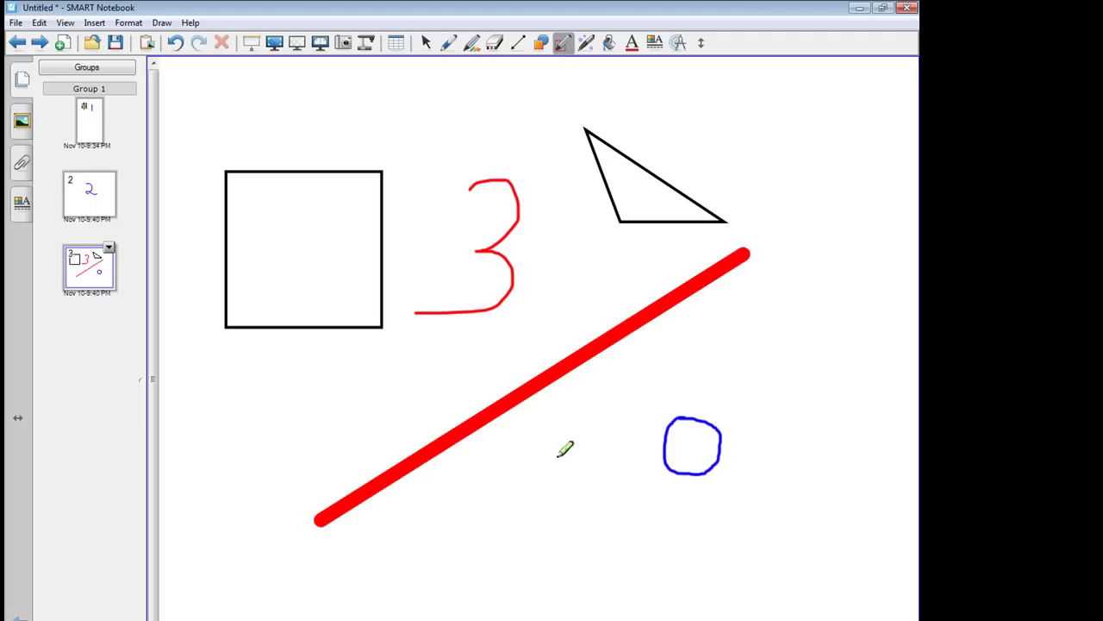
{"action": "mouse_move", "coordinate": [552, 445]}
{"action": "left_mouse_down"}
{"action": "mouse_move", "coordinate": [530, 459]}
{"action": "mouse_move", "coordinate": [552, 494]}
{"action": "mouse_move", "coordinate": [576, 476]}
{"action": "mouse_move", "coordinate": [560, 443]}
{"action": "left_mouse_up"}
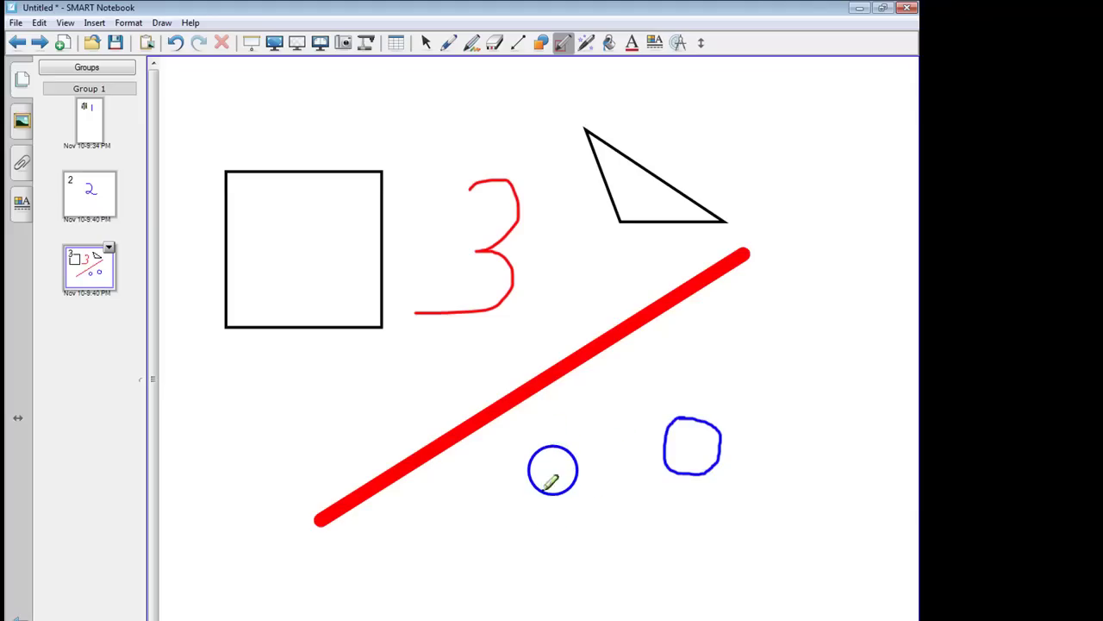
{"action": "mouse_move", "coordinate": [525, 533]}
{"action": "left_mouse_down"}
{"action": "mouse_move", "coordinate": [523, 585]}
{"action": "mouse_move", "coordinate": [568, 579]}
{"action": "mouse_move", "coordinate": [568, 548]}
{"action": "mouse_move", "coordinate": [552, 532]}
{"action": "mouse_move", "coordinate": [524, 533]}
{"action": "left_mouse_up"}
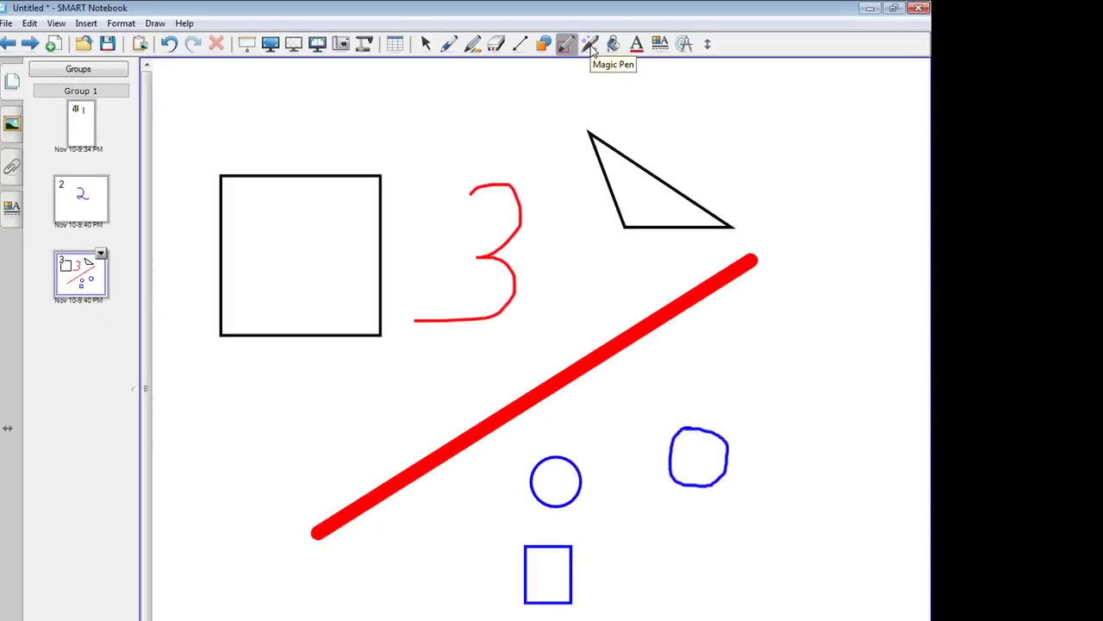
{"action": "left_click", "coordinate": [664, 84]}
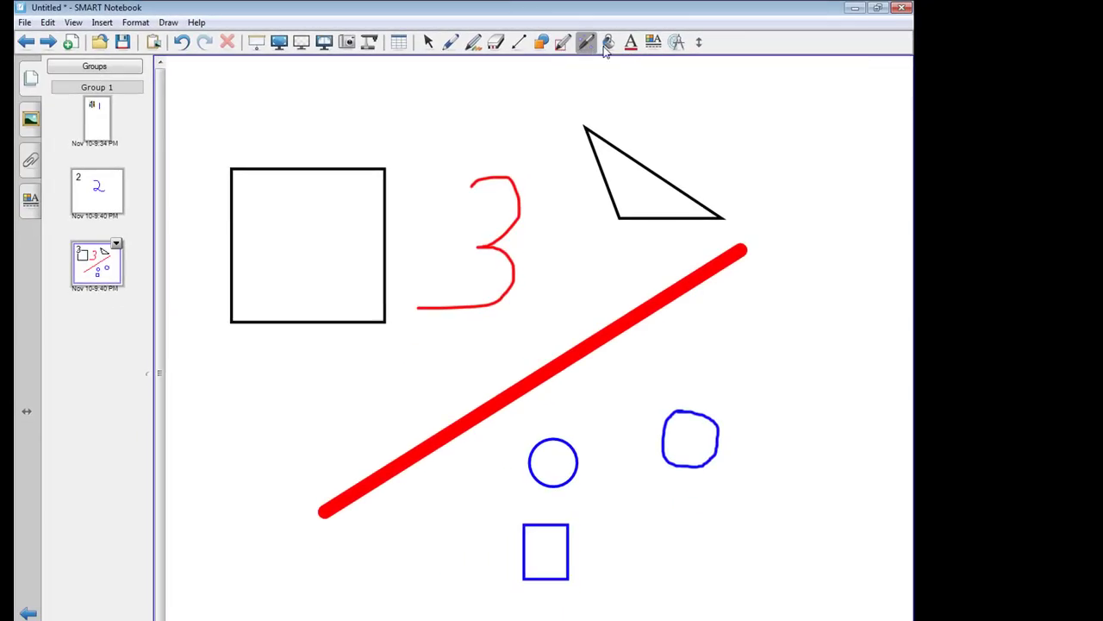
{"action": "mouse_move", "coordinate": [320, 585]}
{"action": "left_mouse_down"}
{"action": "mouse_move", "coordinate": [507, 562]}
{"action": "mouse_move", "coordinate": [484, 594]}
{"action": "left_mouse_up"}
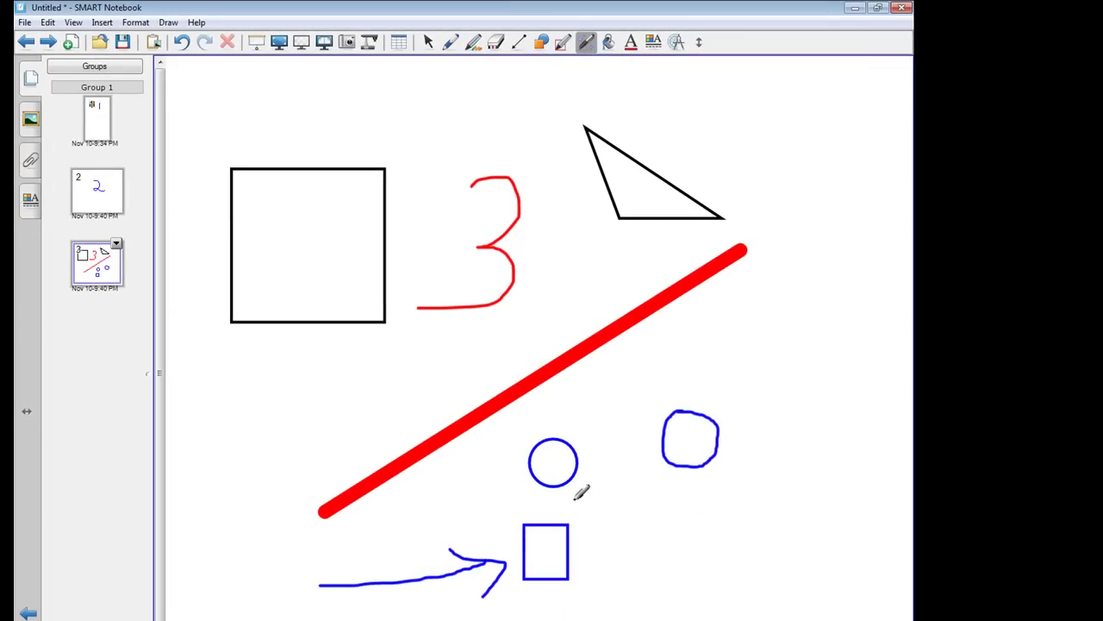
{"action": "mouse_move", "coordinate": [662, 510]}
{"action": "left_mouse_down"}
{"action": "mouse_move", "coordinate": [583, 560]}
{"action": "mouse_move", "coordinate": [648, 562]}
{"action": "left_mouse_up"}
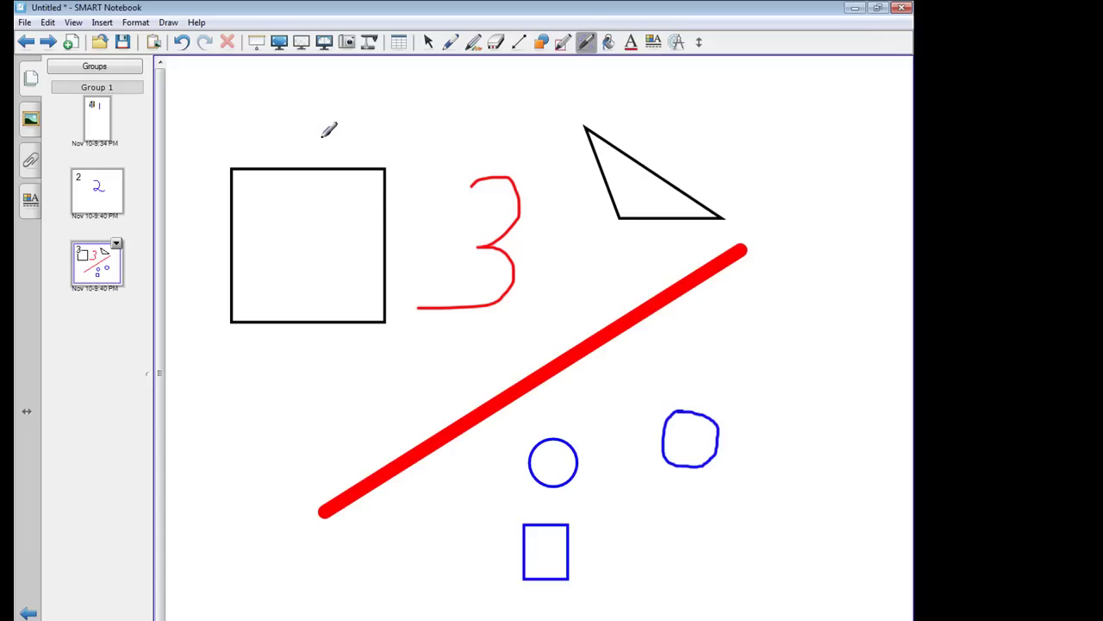
{"action": "mouse_move", "coordinate": [322, 134]}
{"action": "left_mouse_down"}
{"action": "mouse_move", "coordinate": [302, 117]}
{"action": "mouse_move", "coordinate": [200, 163]}
{"action": "mouse_move", "coordinate": [215, 274]}
{"action": "mouse_move", "coordinate": [308, 368]}
{"action": "mouse_move", "coordinate": [426, 209]}
{"action": "mouse_move", "coordinate": [348, 133]}
{"action": "mouse_move", "coordinate": [330, 129]}
{"action": "left_mouse_up"}
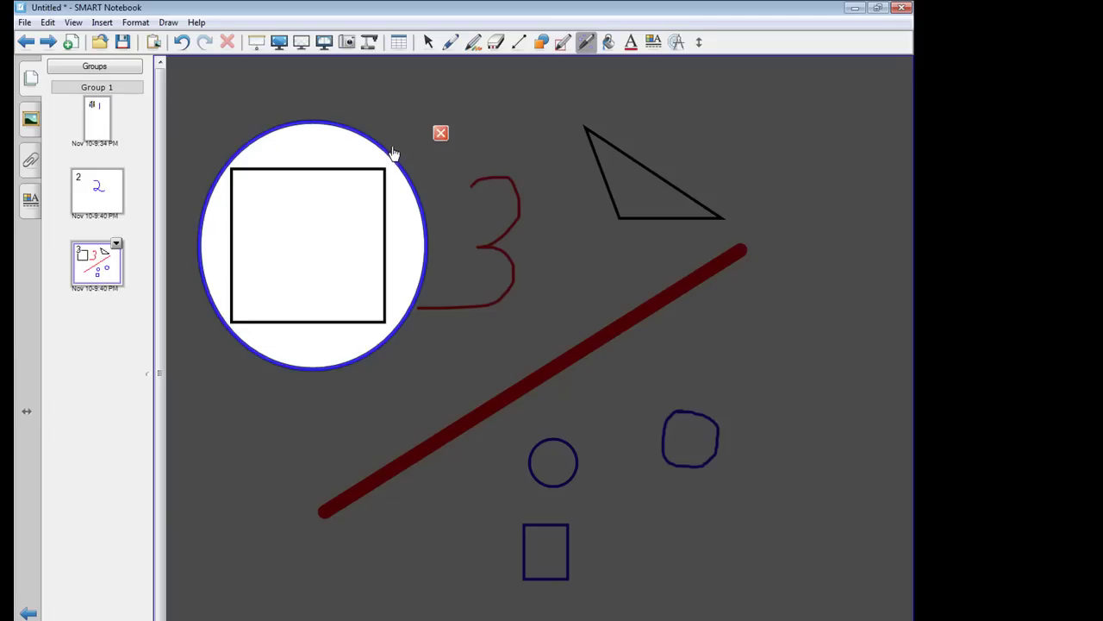
{"action": "mouse_move", "coordinate": [400, 149]}
{"action": "left_mouse_down"}
{"action": "mouse_move", "coordinate": [537, 221]}
{"action": "mouse_move", "coordinate": [564, 153]}
{"action": "mouse_move", "coordinate": [726, 87]}
{"action": "mouse_move", "coordinate": [586, 148]}
{"action": "mouse_move", "coordinate": [610, 343]}
{"action": "mouse_move", "coordinate": [608, 303]}
{"action": "mouse_move", "coordinate": [423, 147]}
{"action": "mouse_move", "coordinate": [389, 150]}
{"action": "mouse_move", "coordinate": [409, 149]}
{"action": "mouse_move", "coordinate": [419, 123]}
{"action": "mouse_move", "coordinate": [414, 152]}
{"action": "mouse_move", "coordinate": [406, 145]}
{"action": "left_mouse_up"}
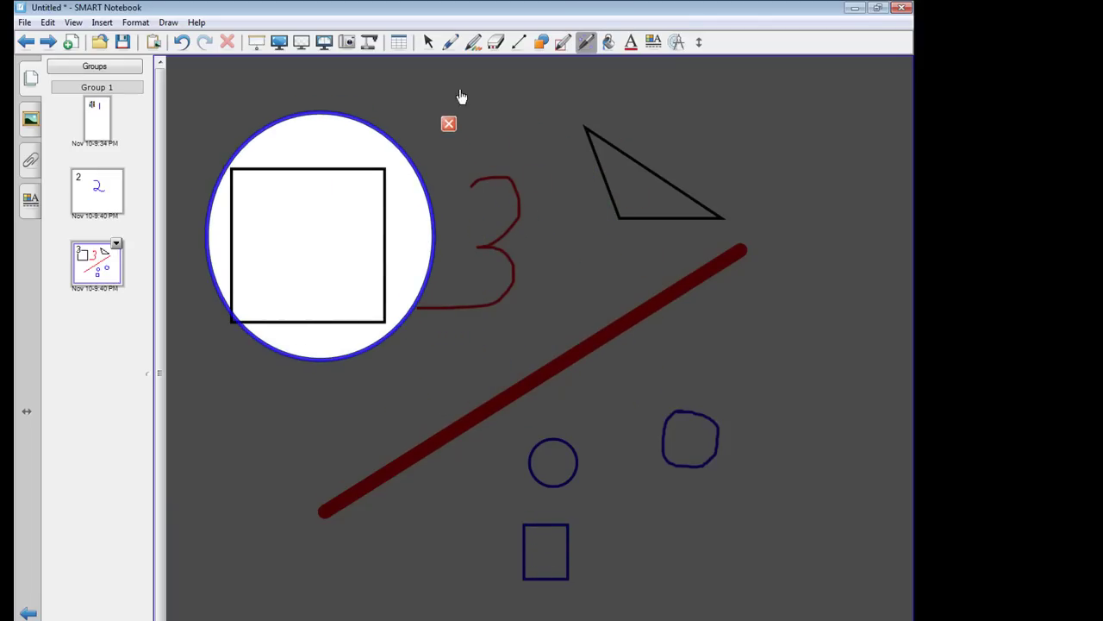
{"action": "left_click", "coordinate": [448, 125]}
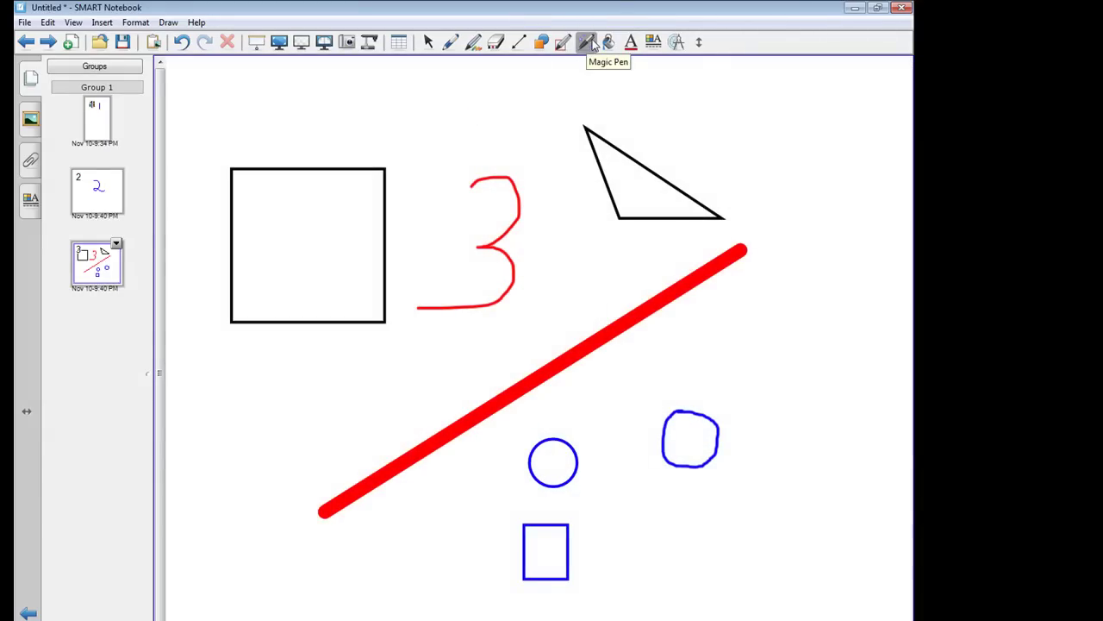
Magnify the red 3 with a Magic Pen rectangle, enlarge and close the magnifier, then open the Draw menu
{"action": "left_click", "coordinate": [589, 45]}
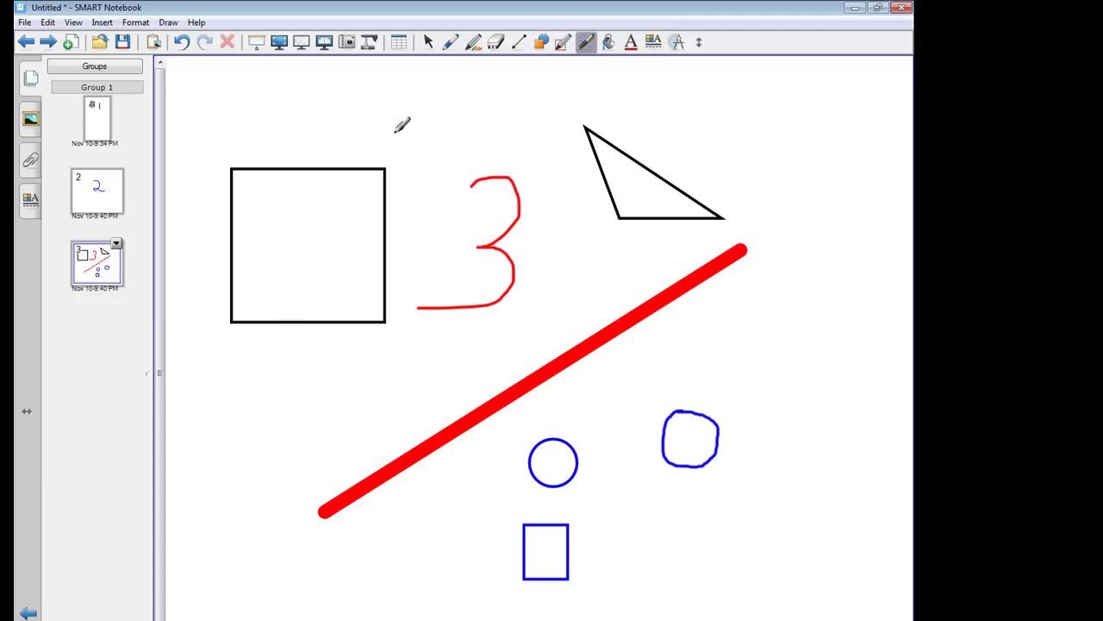
{"action": "mouse_move", "coordinate": [396, 131]}
{"action": "left_mouse_down"}
{"action": "mouse_move", "coordinate": [400, 329]}
{"action": "mouse_move", "coordinate": [524, 335]}
{"action": "mouse_move", "coordinate": [553, 299]}
{"action": "mouse_move", "coordinate": [553, 152]}
{"action": "mouse_move", "coordinate": [399, 131]}
{"action": "left_mouse_up"}
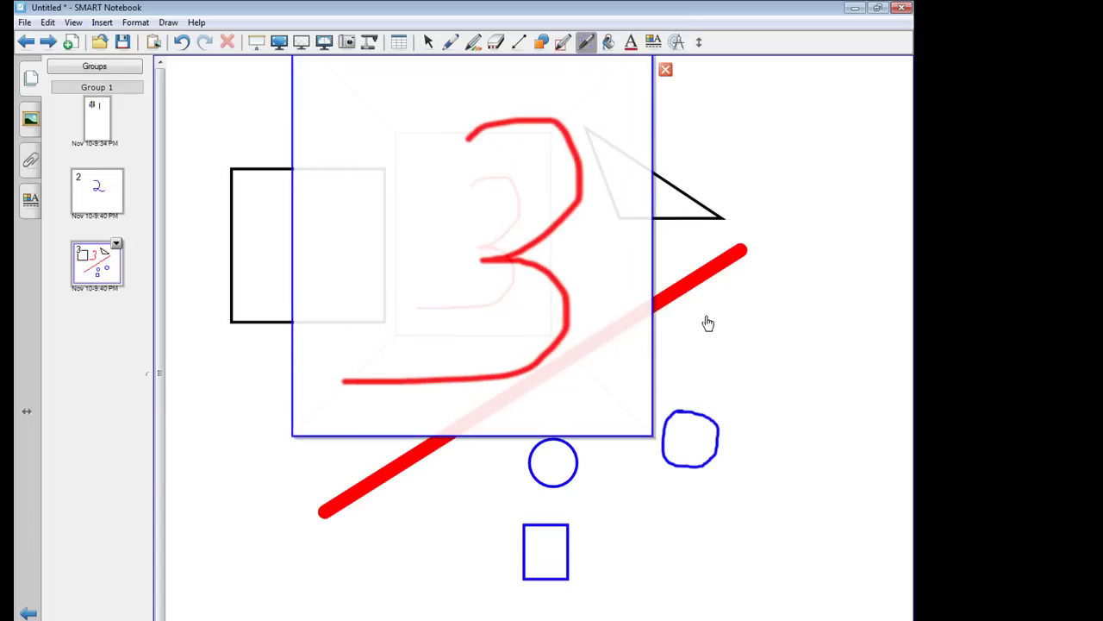
{"action": "left_click_drag", "start_coordinate": [462, 258], "coordinate": [503, 318]}
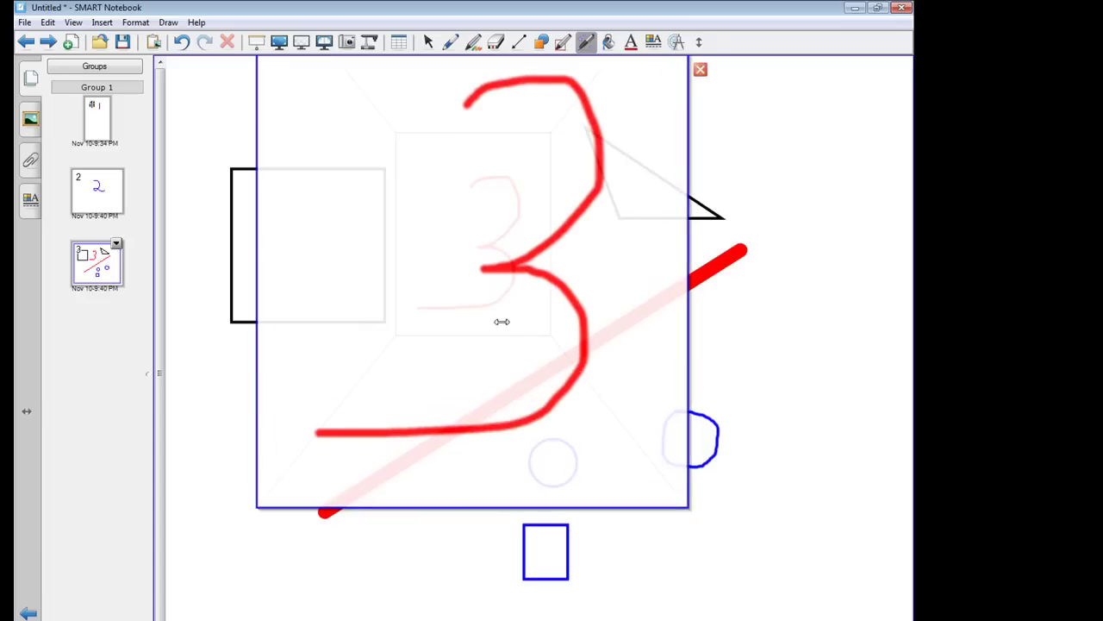
{"action": "left_click", "coordinate": [702, 71]}
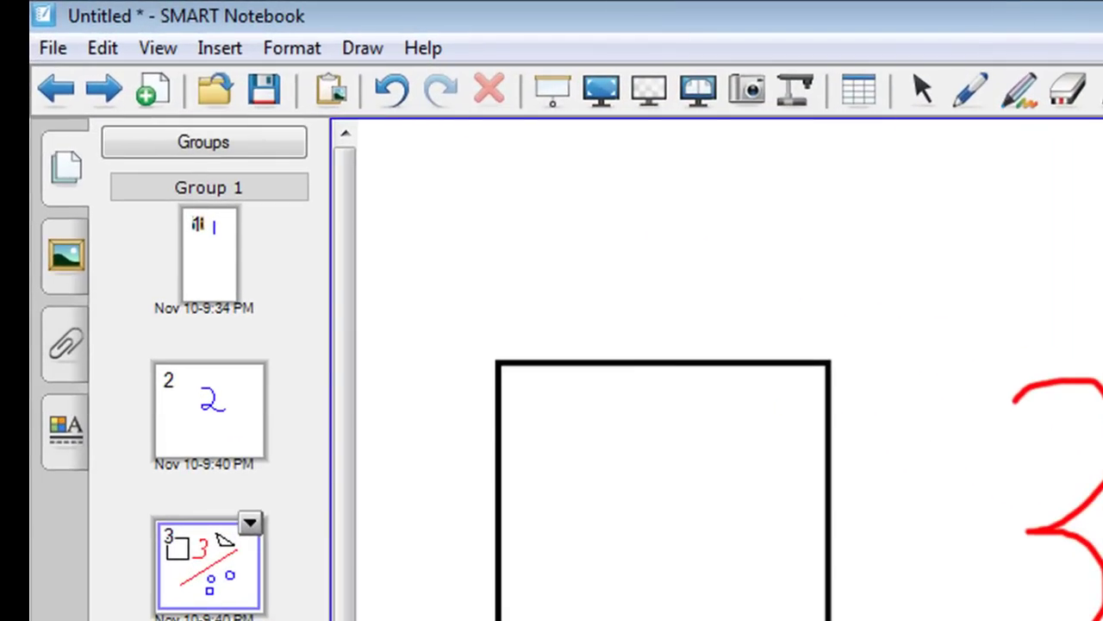
{"action": "left_click", "coordinate": [361, 50]}
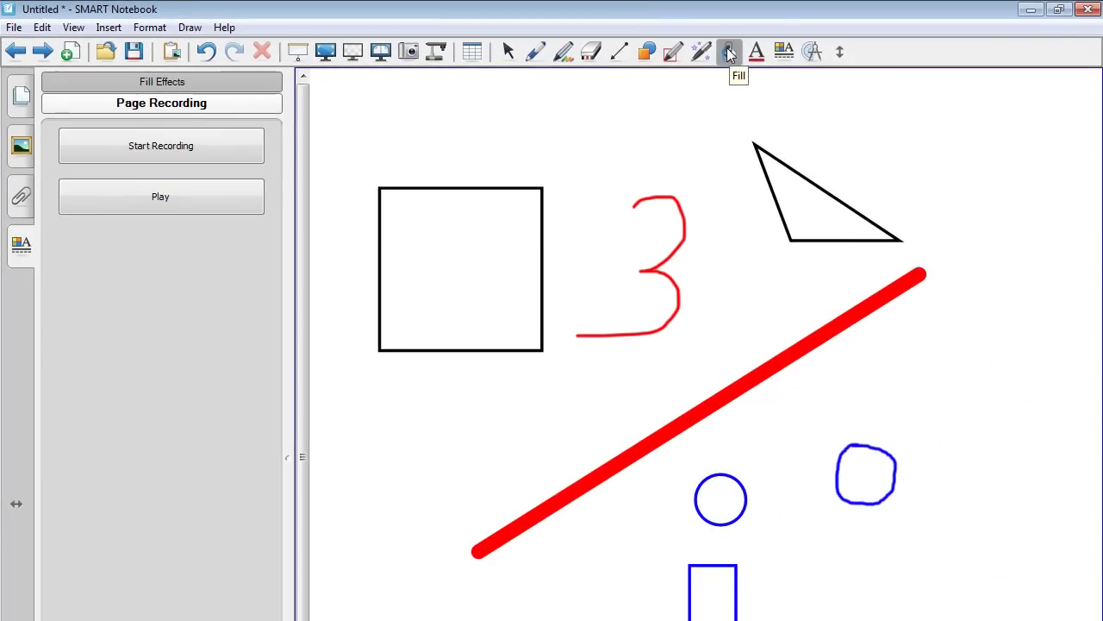
Fill the black square with solid blue, after trying red and green
{"action": "left_click", "coordinate": [138, 85]}
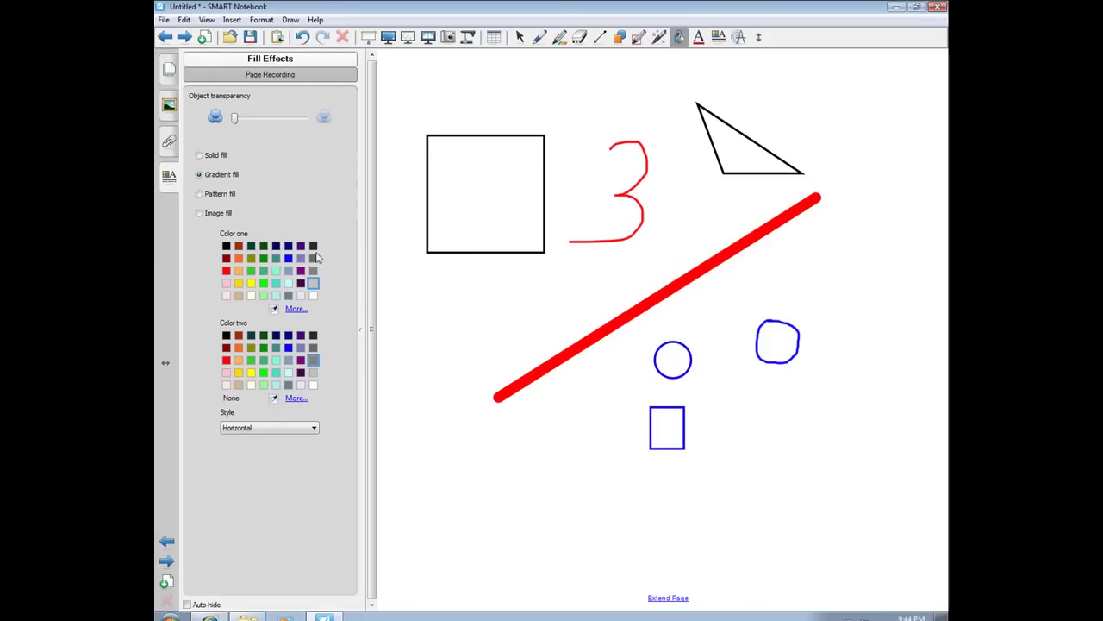
{"action": "left_click", "coordinate": [520, 37]}
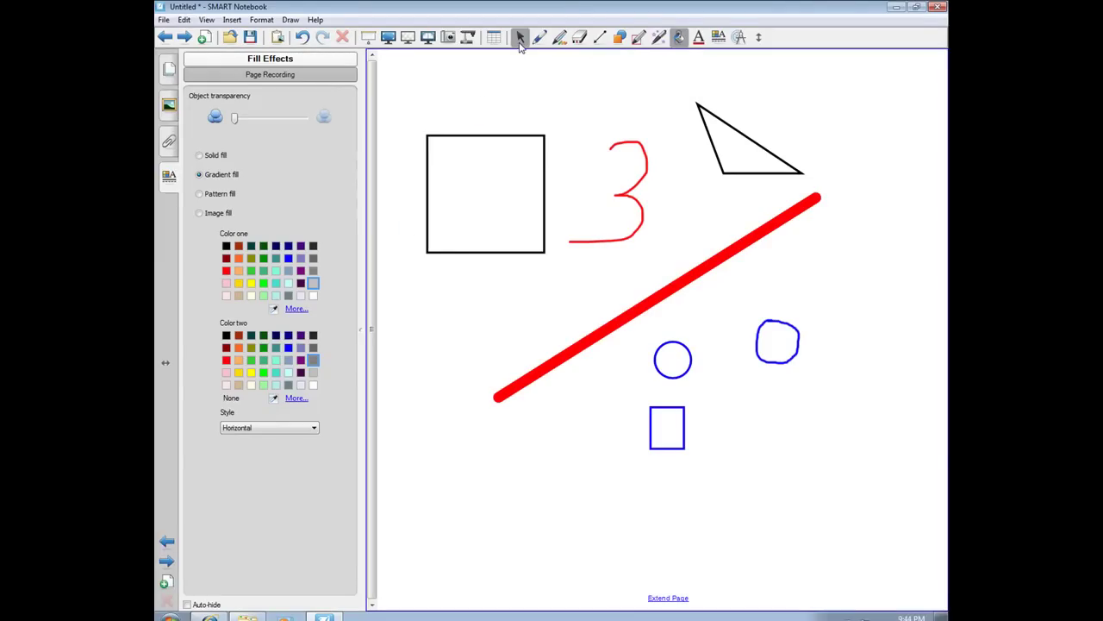
{"action": "left_click", "coordinate": [463, 136]}
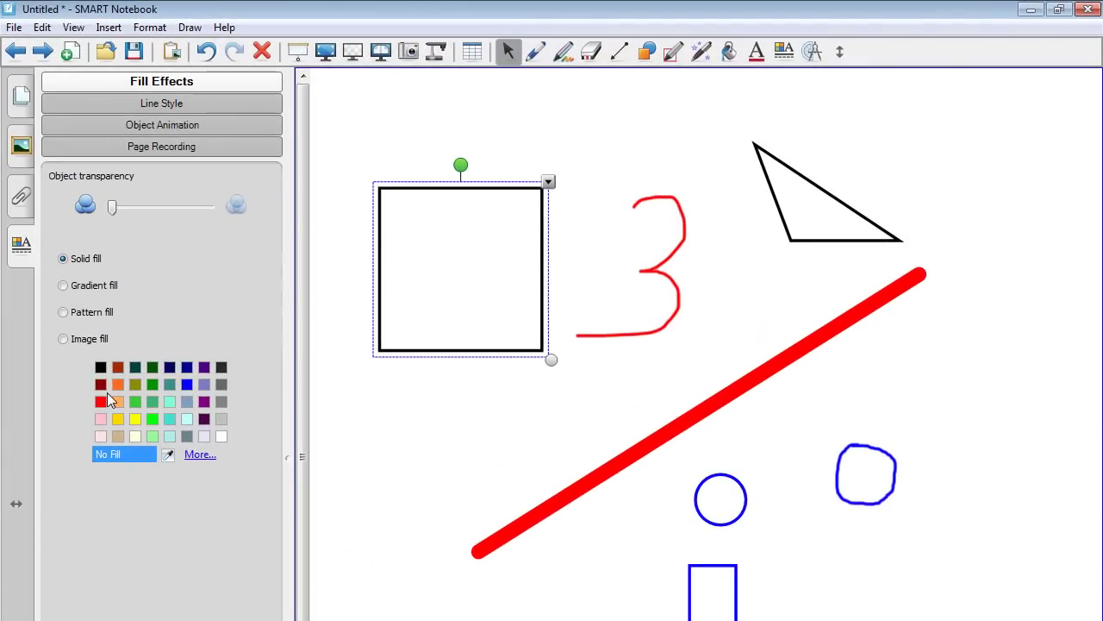
{"action": "left_click", "coordinate": [100, 402]}
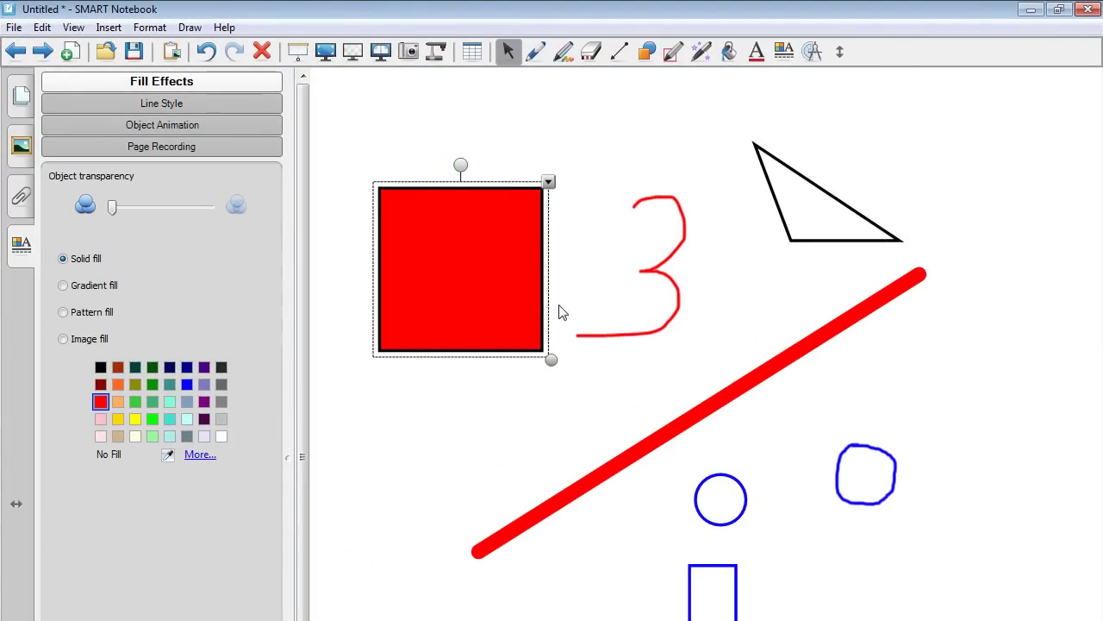
{"action": "left_click", "coordinate": [151, 402]}
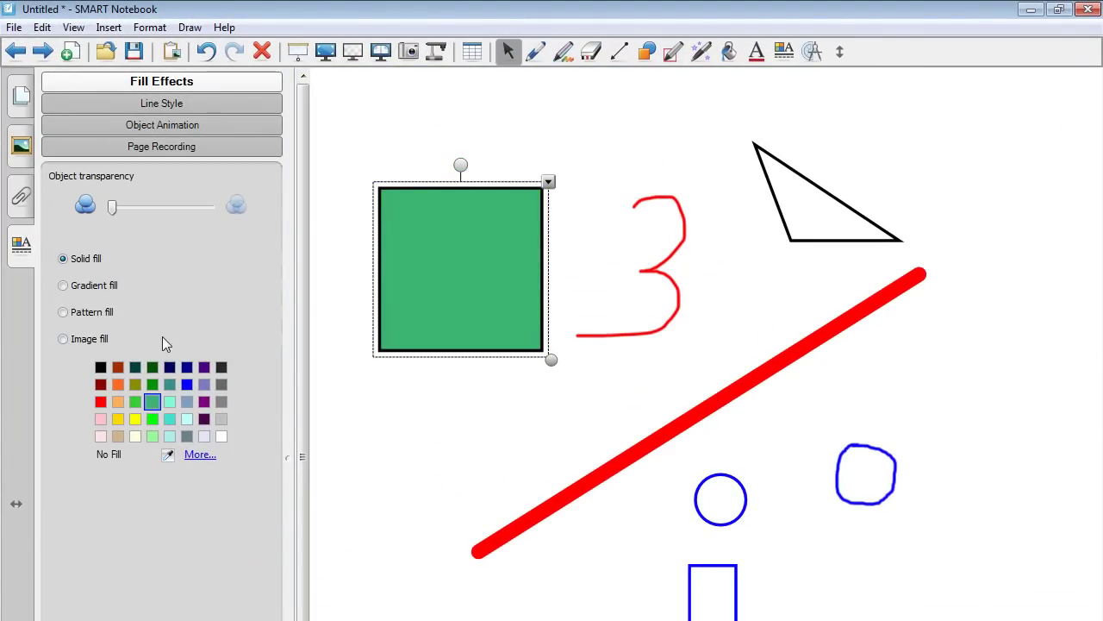
{"action": "left_click", "coordinate": [187, 385]}
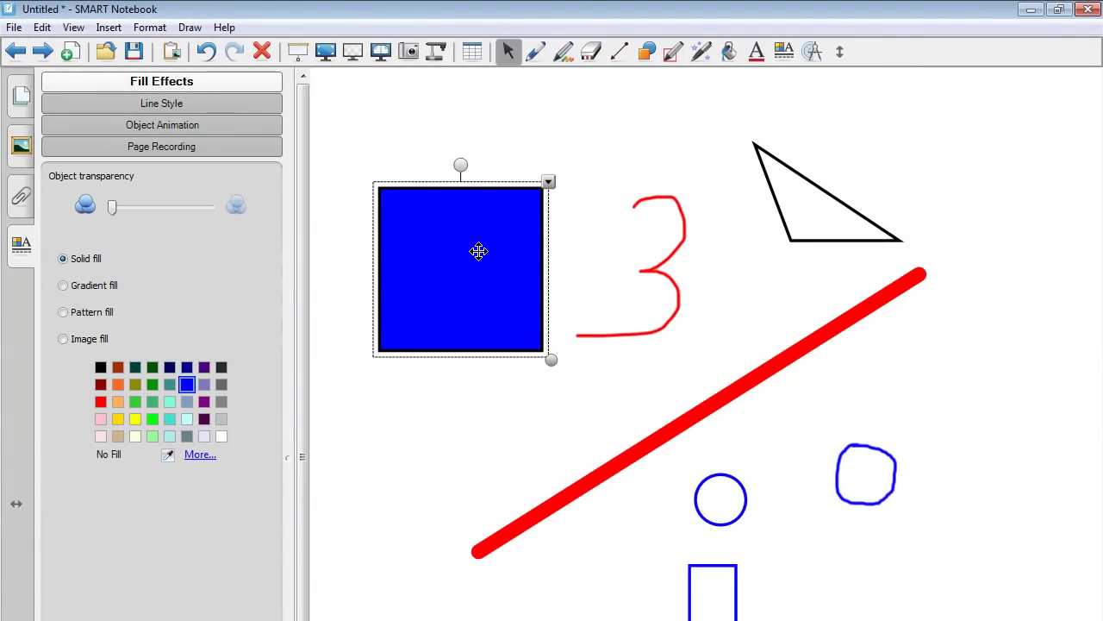
Add a large blue text box below the red line reading 'Welcome to the ITC'
{"action": "left_click", "coordinate": [756, 54]}
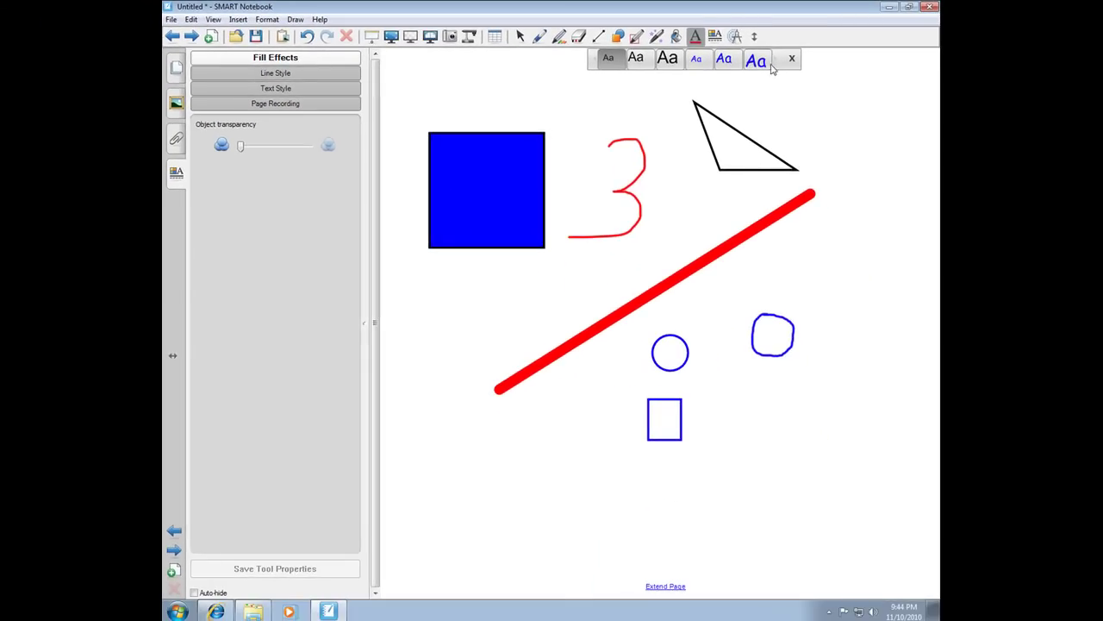
{"action": "left_click", "coordinate": [756, 60]}
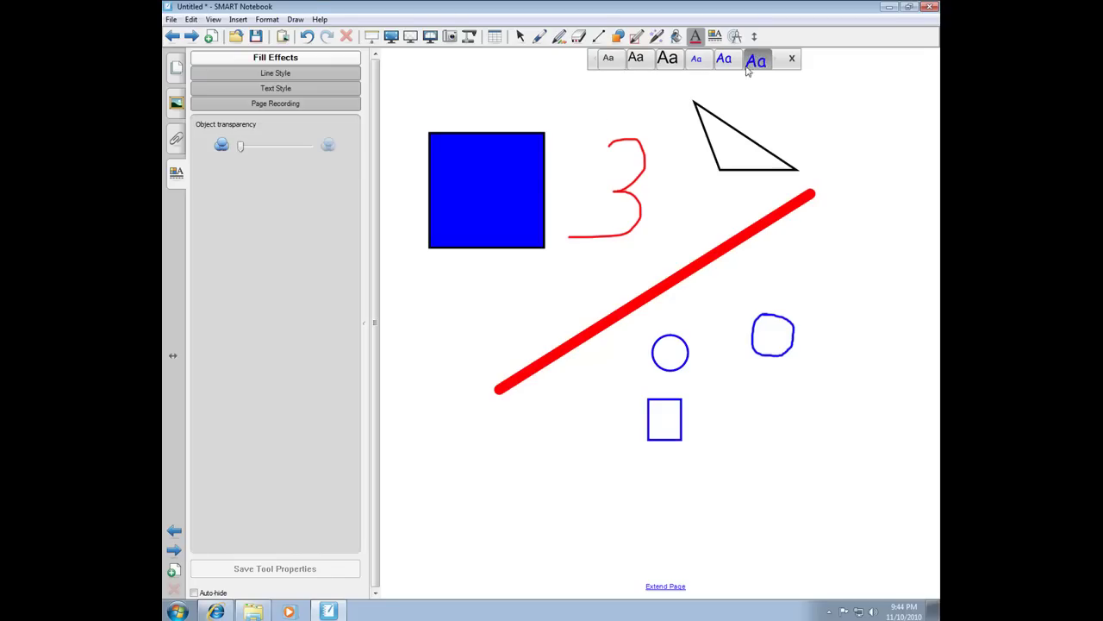
{"action": "left_click_drag", "start_coordinate": [409, 428], "coordinate": [634, 509]}
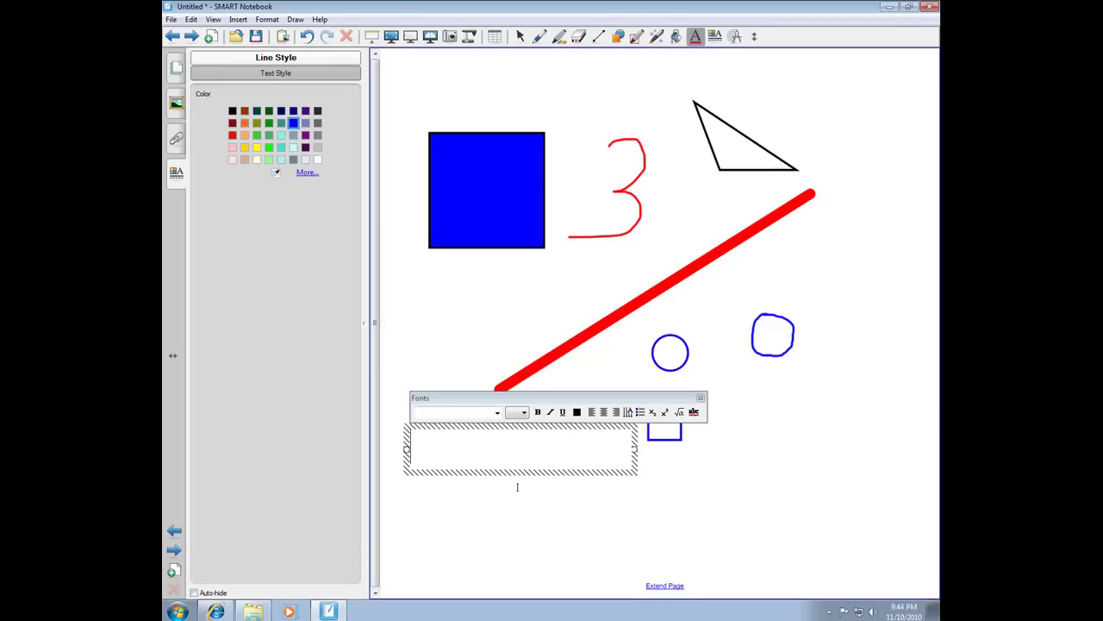
{"action": "type", "text": "Welcome to"}
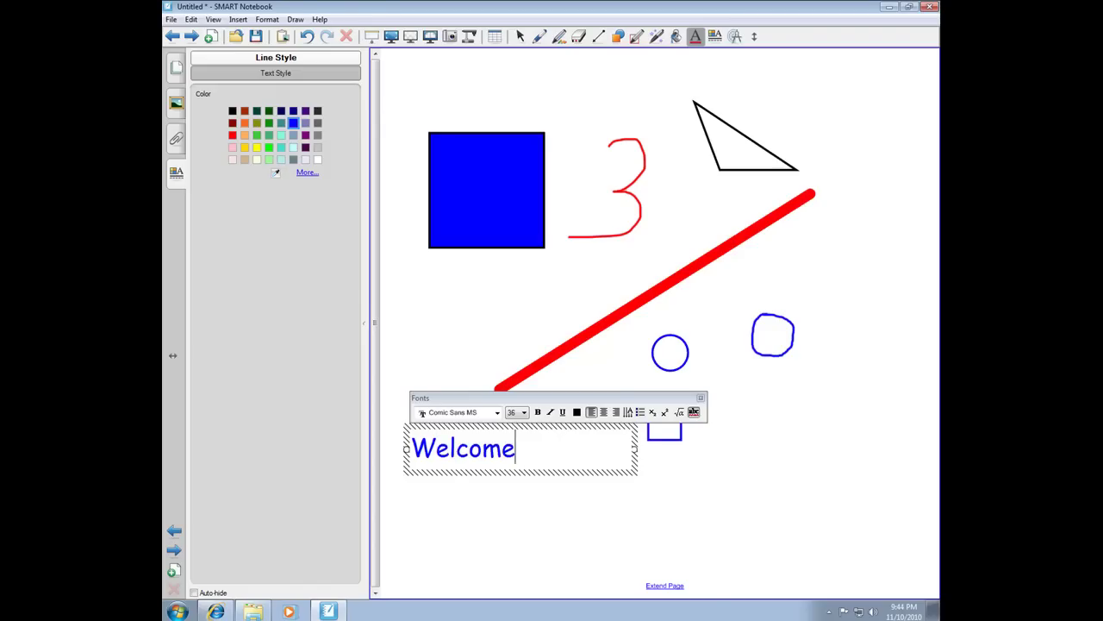
{"action": "type", "text": " the ITC"}
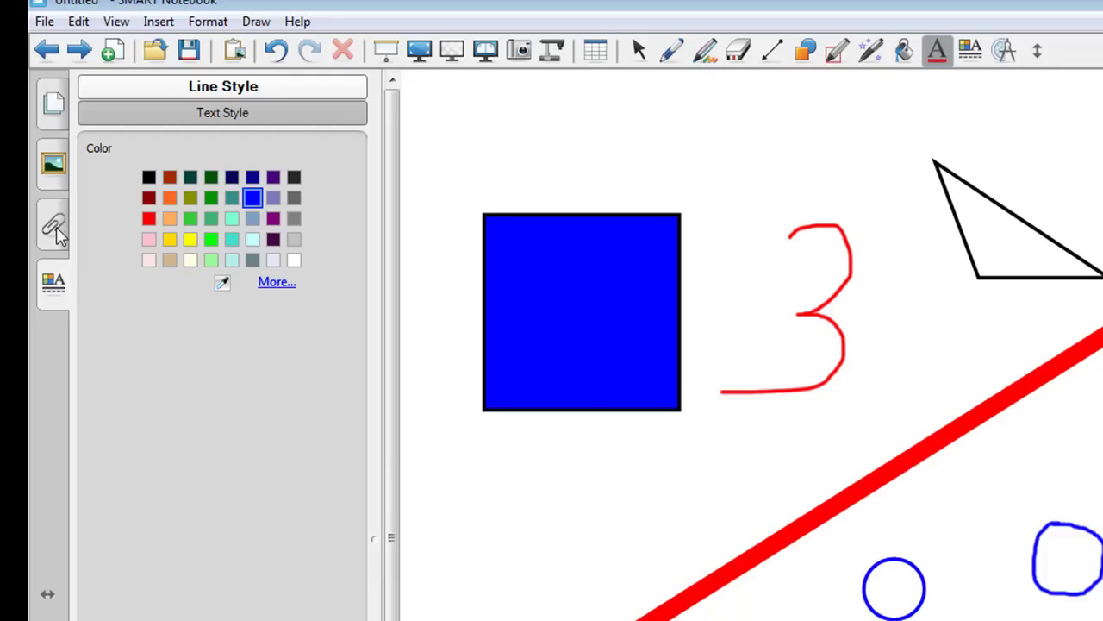
Browse the Page Sorter, Gallery, Attachments and Properties tabs, then fill the blue square red
{"action": "left_click", "coordinate": [50, 117]}
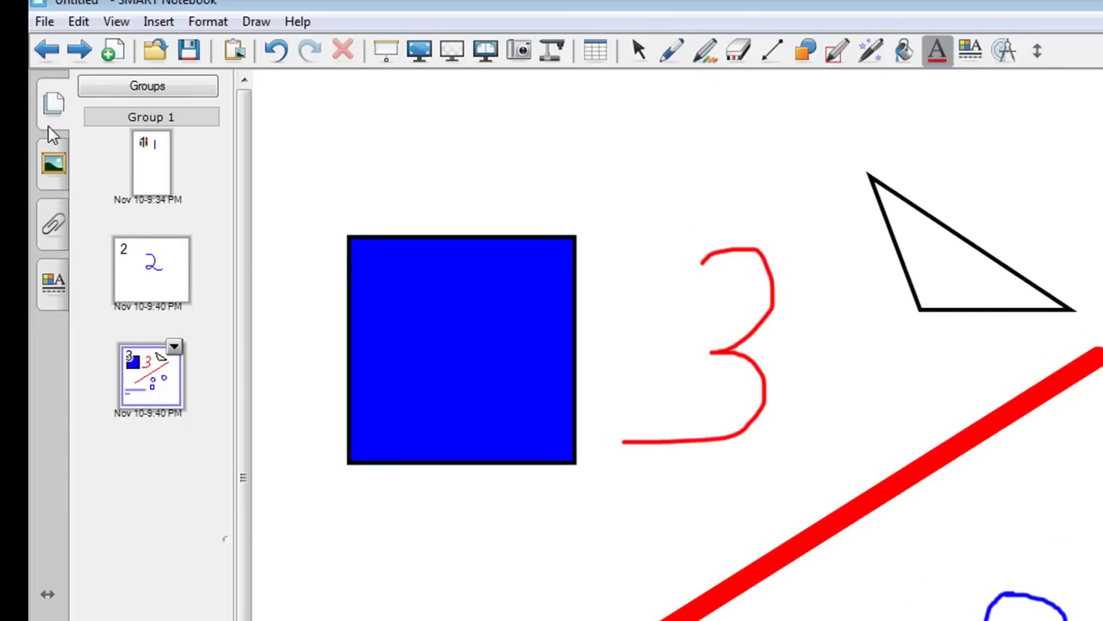
{"action": "left_click", "coordinate": [53, 163]}
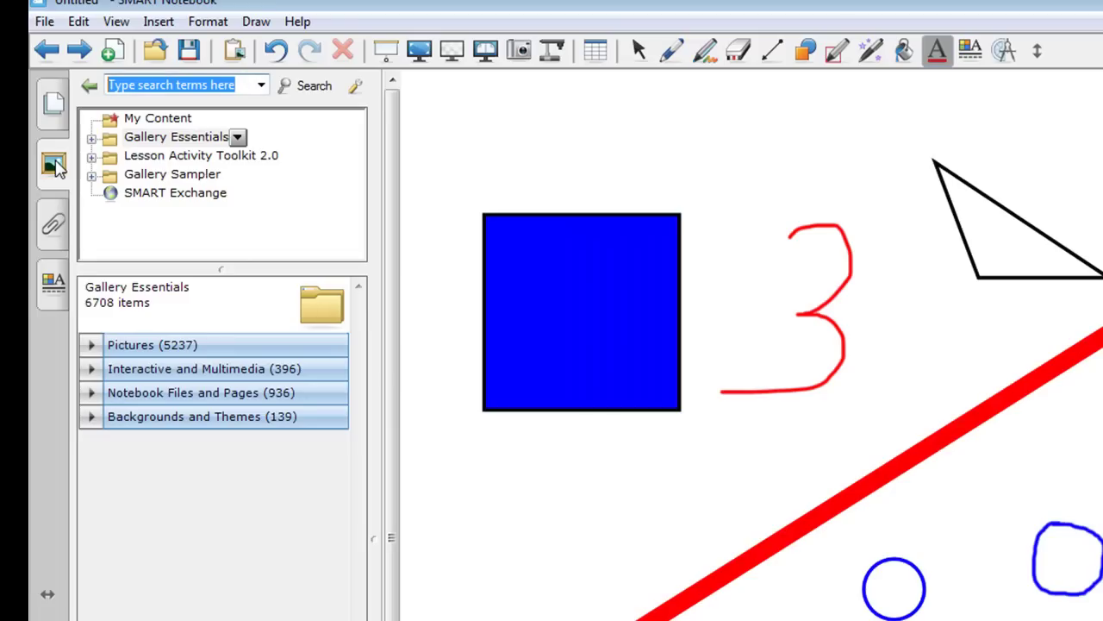
{"action": "left_click", "coordinate": [54, 228]}
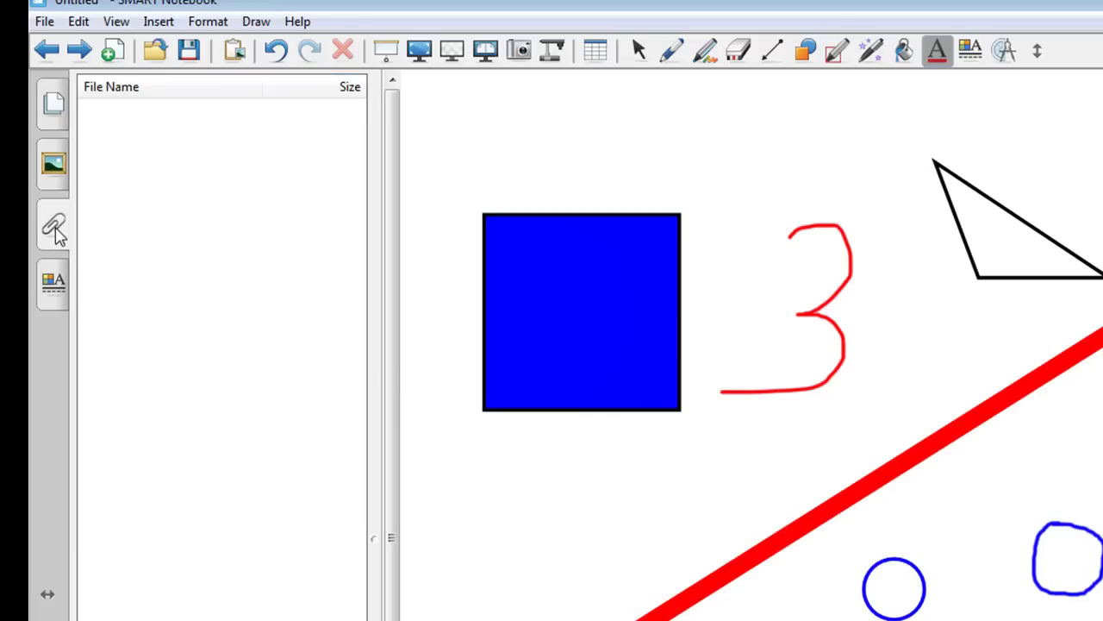
{"action": "left_click", "coordinate": [54, 284]}
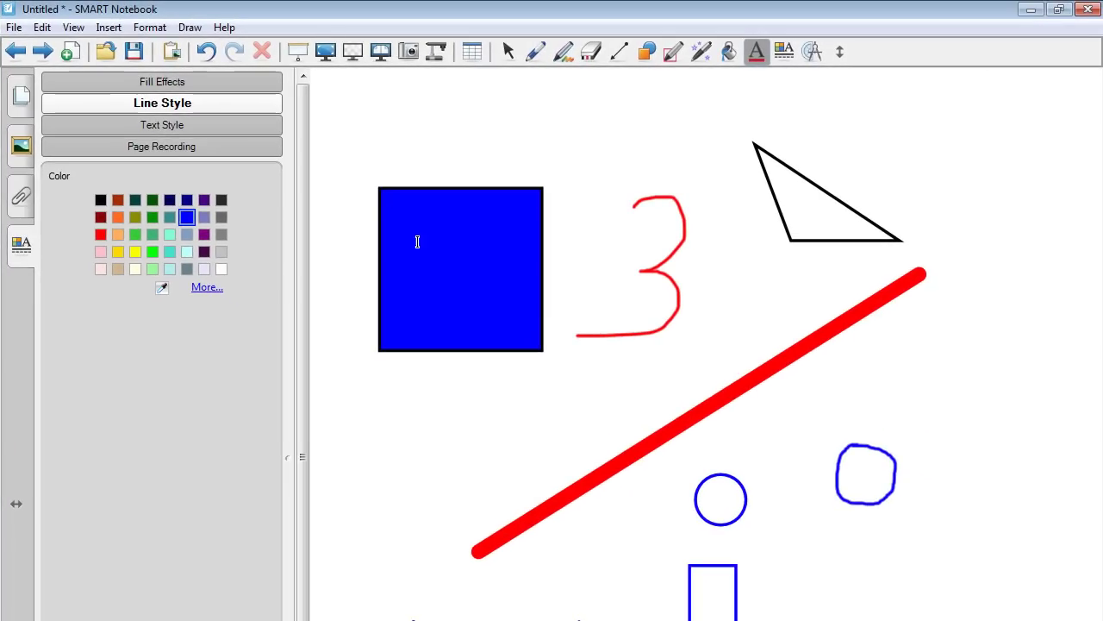
{"action": "left_click", "coordinate": [508, 52]}
{"action": "left_click", "coordinate": [431, 239]}
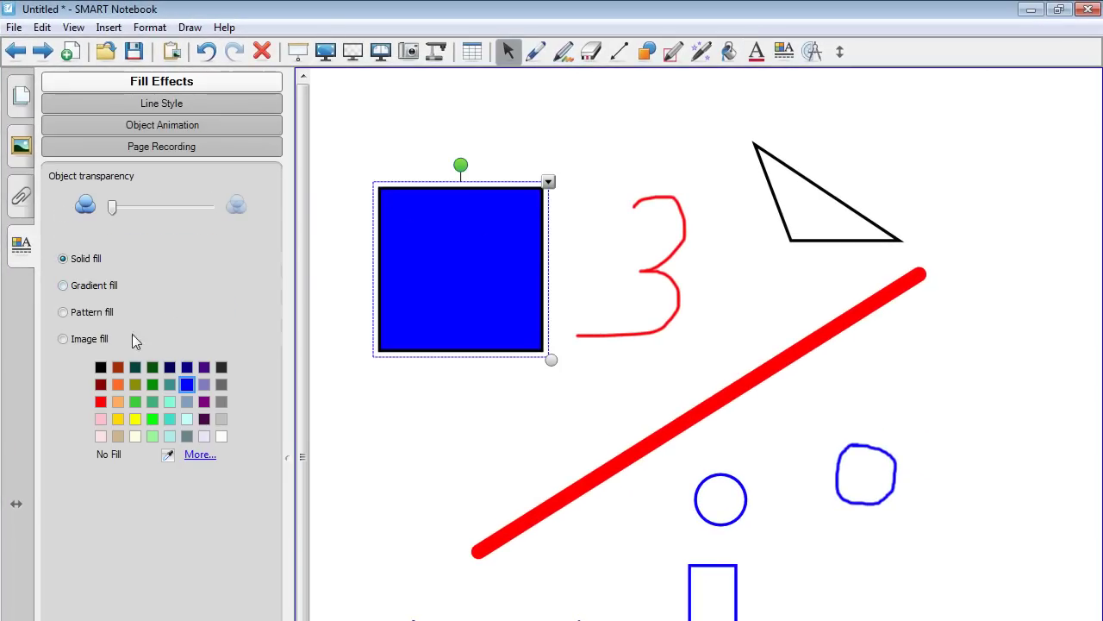
{"action": "left_click", "coordinate": [100, 401]}
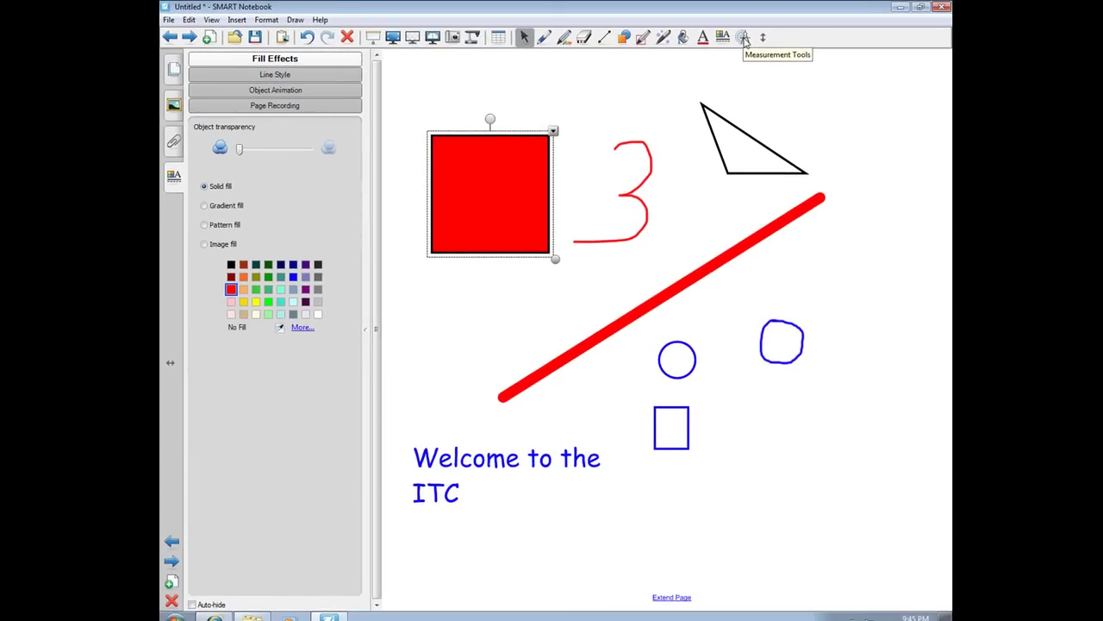
Add a ruler, lengthen it to the right edge, and angle it at 28° along the red line
{"action": "left_click", "coordinate": [745, 39]}
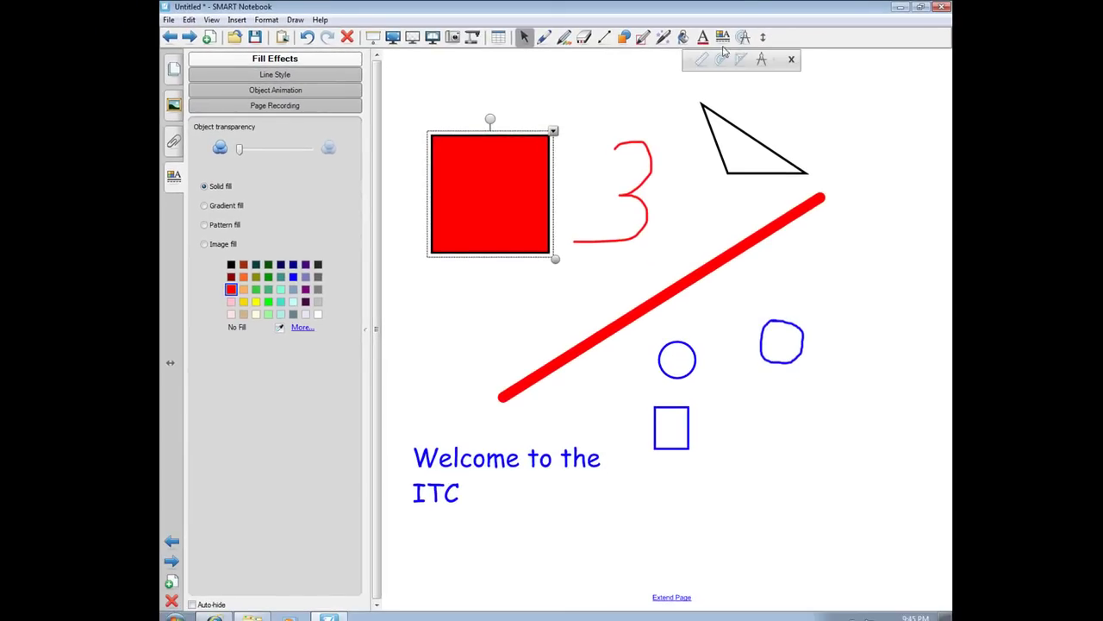
{"action": "left_click", "coordinate": [702, 60]}
{"action": "left_click_drag", "start_coordinate": [610, 110], "coordinate": [557, 109]}
{"action": "left_click_drag", "start_coordinate": [452, 142], "coordinate": [471, 318]}
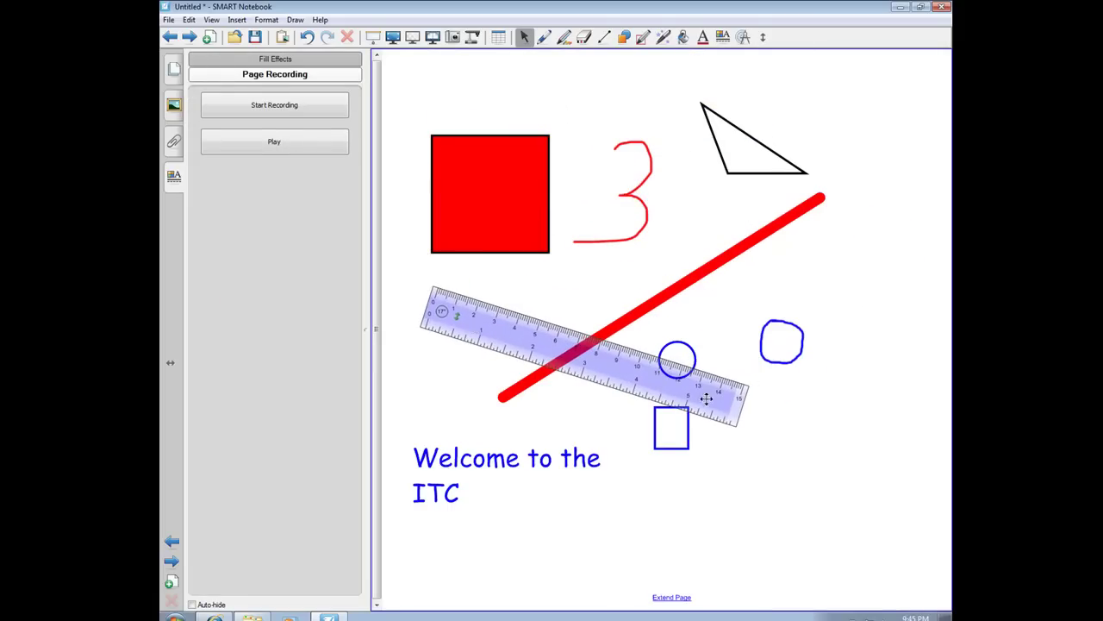
{"action": "left_click_drag", "start_coordinate": [737, 431], "coordinate": [887, 581]}
{"action": "left_click_drag", "start_coordinate": [819, 448], "coordinate": [810, 392]}
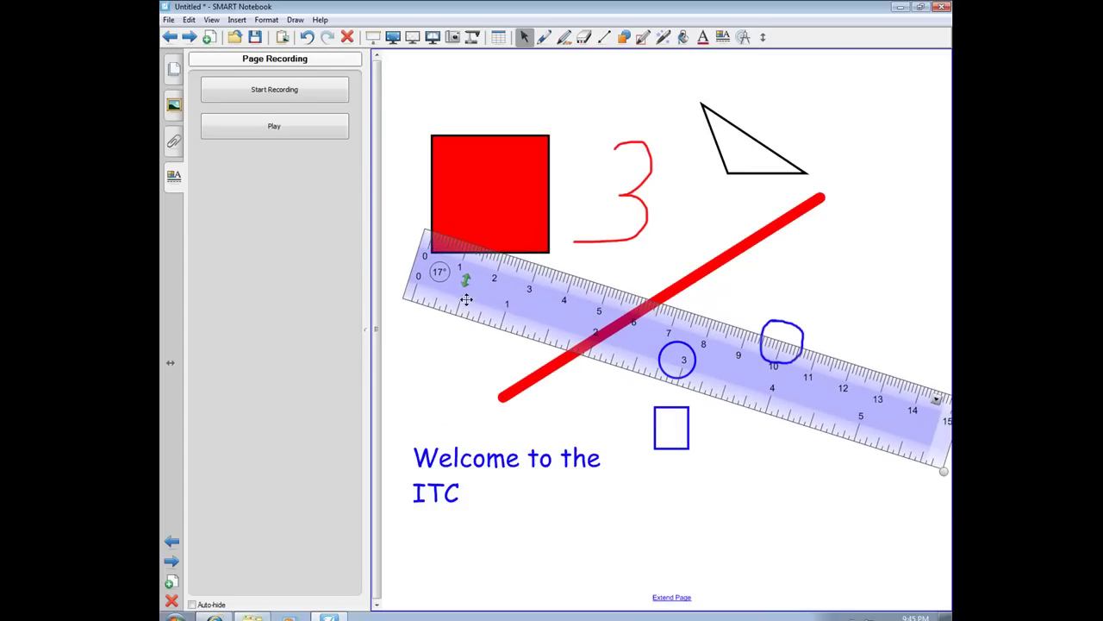
{"action": "left_click_drag", "start_coordinate": [466, 299], "coordinate": [518, 266]}
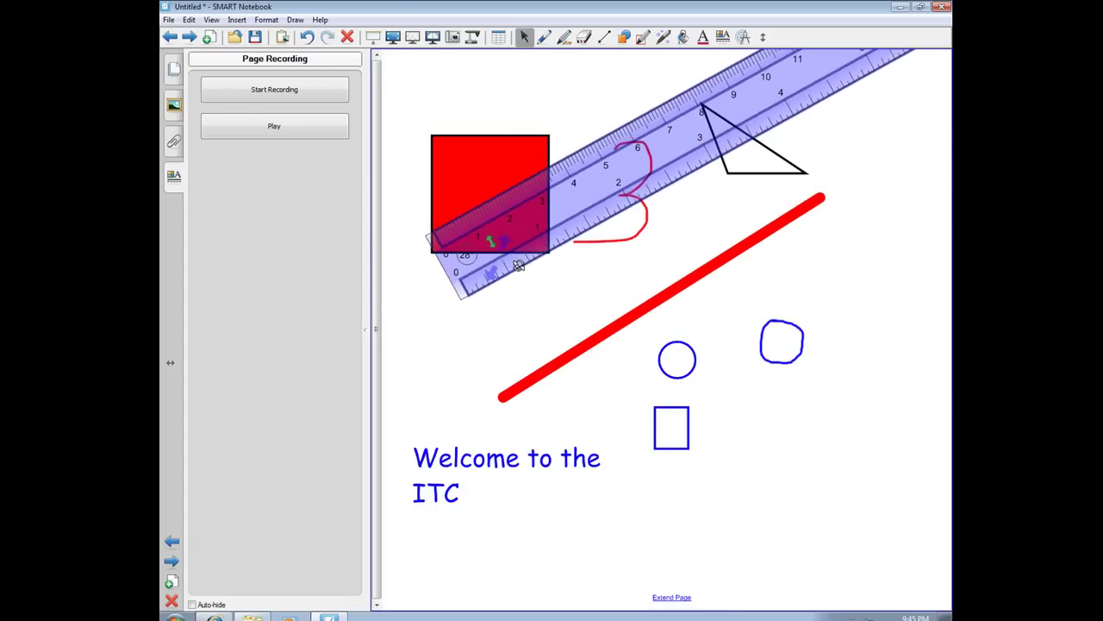
{"action": "left_click_drag", "start_coordinate": [567, 186], "coordinate": [575, 345]}
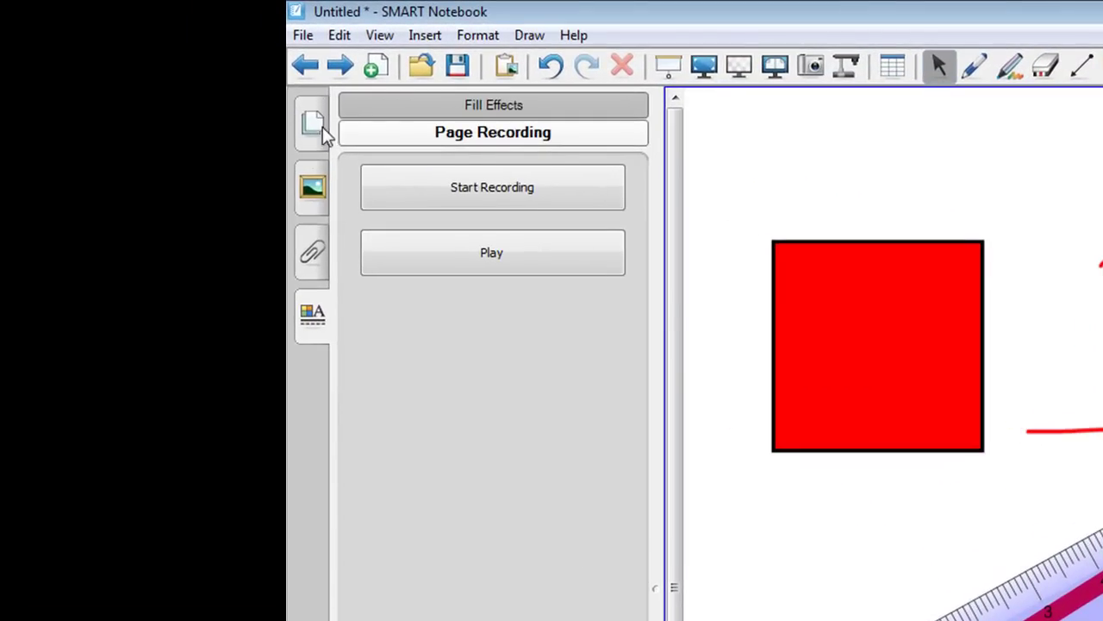
View each page thumbnail in the Page Sorter and move page 3 ahead of page 2
{"action": "left_click", "coordinate": [317, 127]}
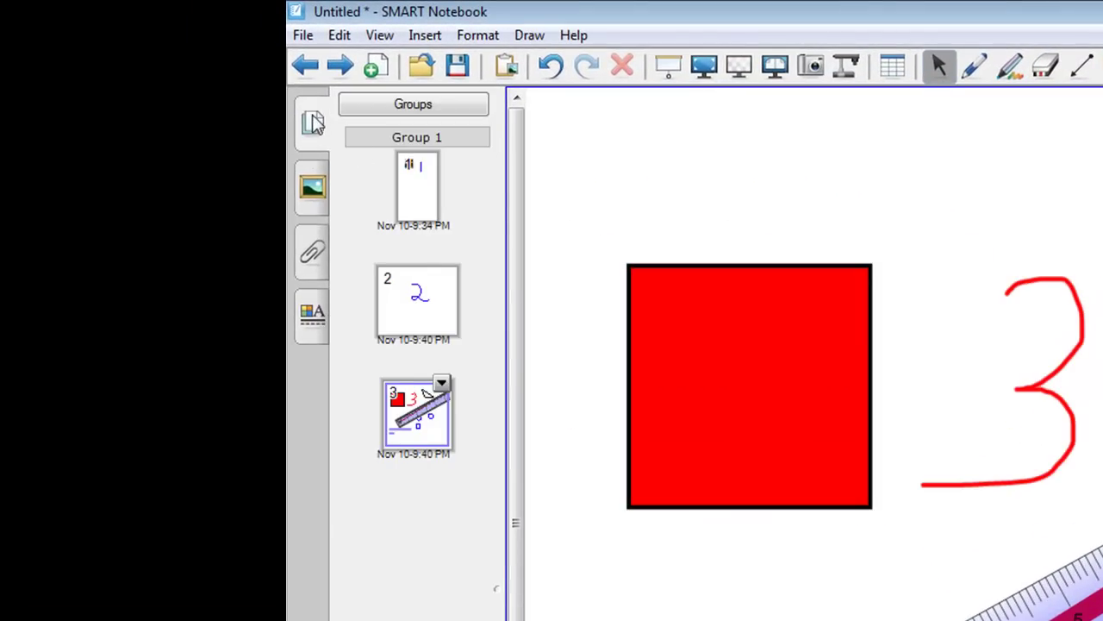
{"action": "left_click", "coordinate": [425, 197]}
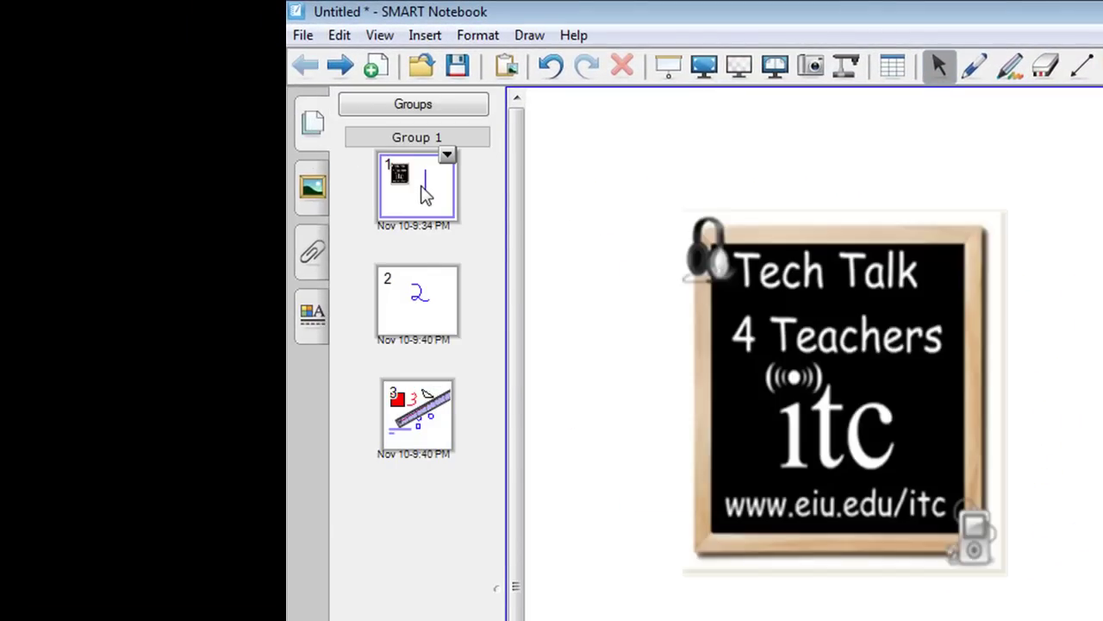
{"action": "left_click", "coordinate": [426, 308]}
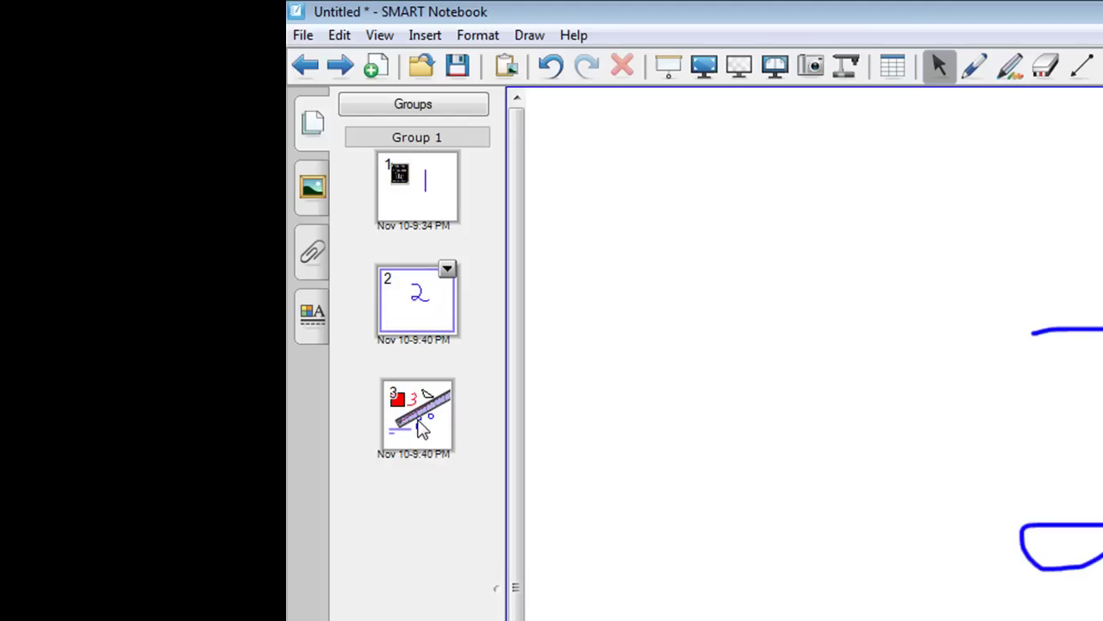
{"action": "left_click", "coordinate": [417, 421]}
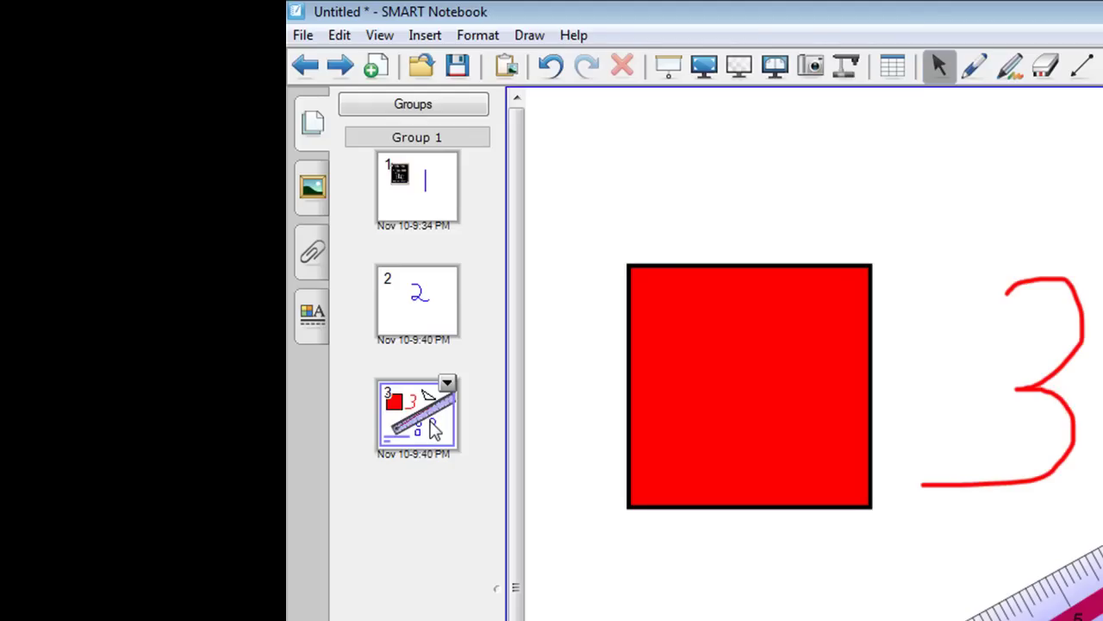
{"action": "left_click_drag", "start_coordinate": [434, 423], "coordinate": [434, 286]}
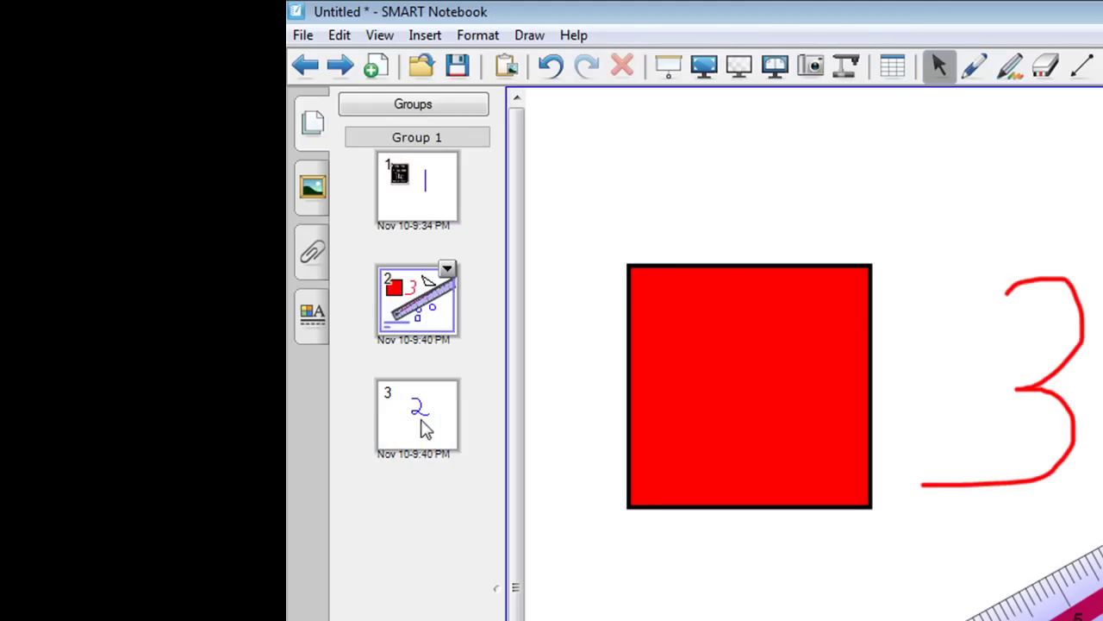
Review the reordered pages and move the handwritten 2 page back to second place
{"action": "left_click", "coordinate": [413, 169]}
{"action": "left_click", "coordinate": [407, 295]}
{"action": "left_click", "coordinate": [418, 412]}
{"action": "left_click_drag", "start_coordinate": [423, 425], "coordinate": [434, 302]}
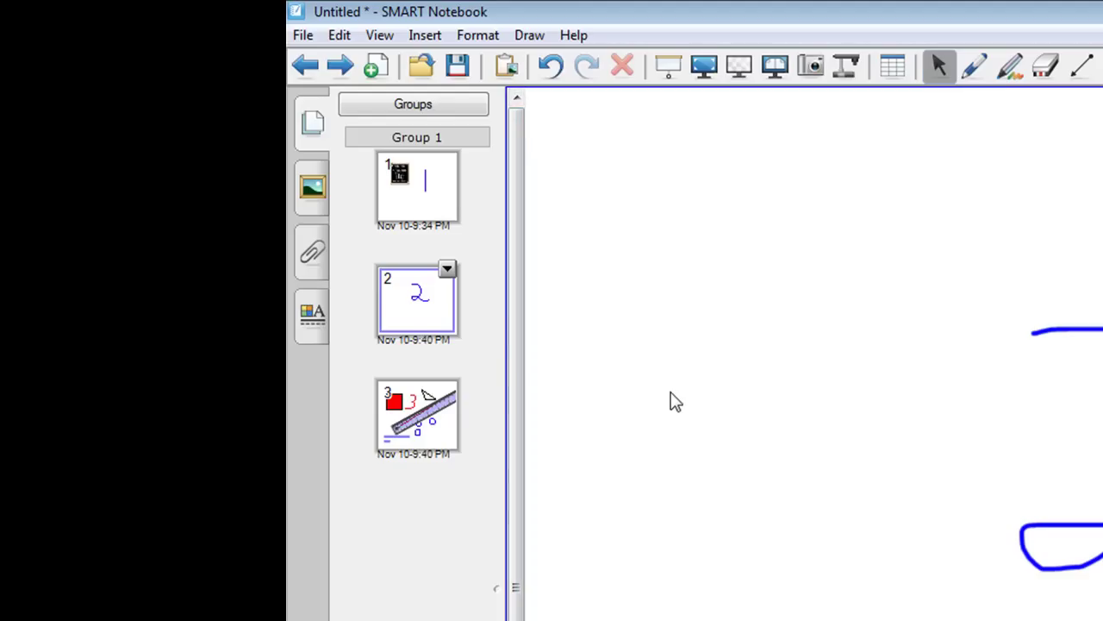
Go to page 1 with the ITC logo and show the Gallery Essentials collection
{"action": "left_click", "coordinate": [405, 205]}
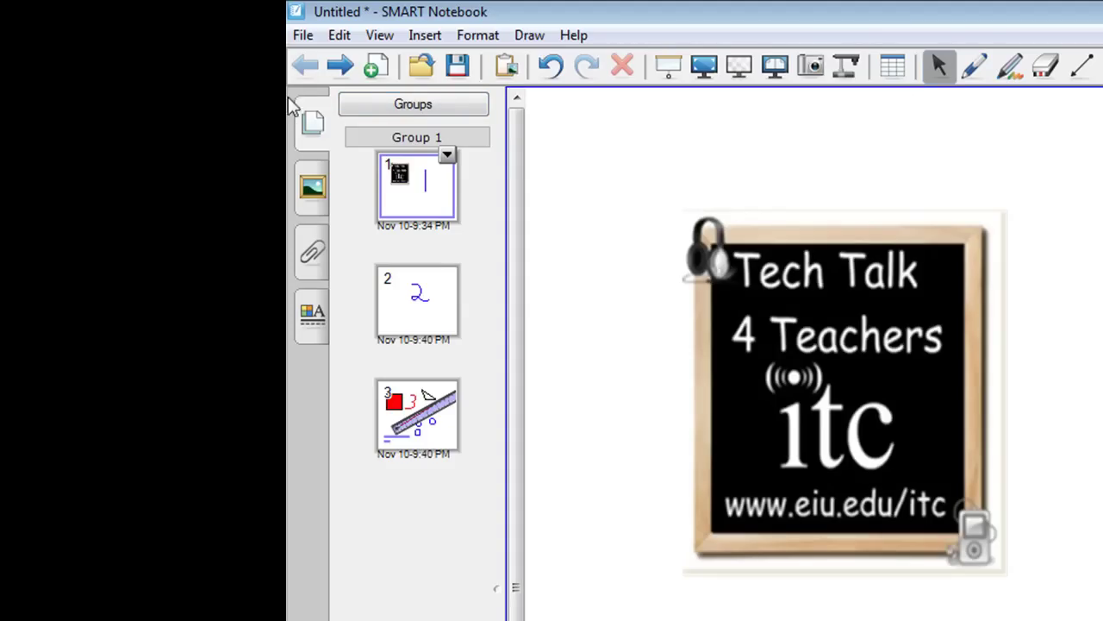
{"action": "left_click", "coordinate": [313, 192]}
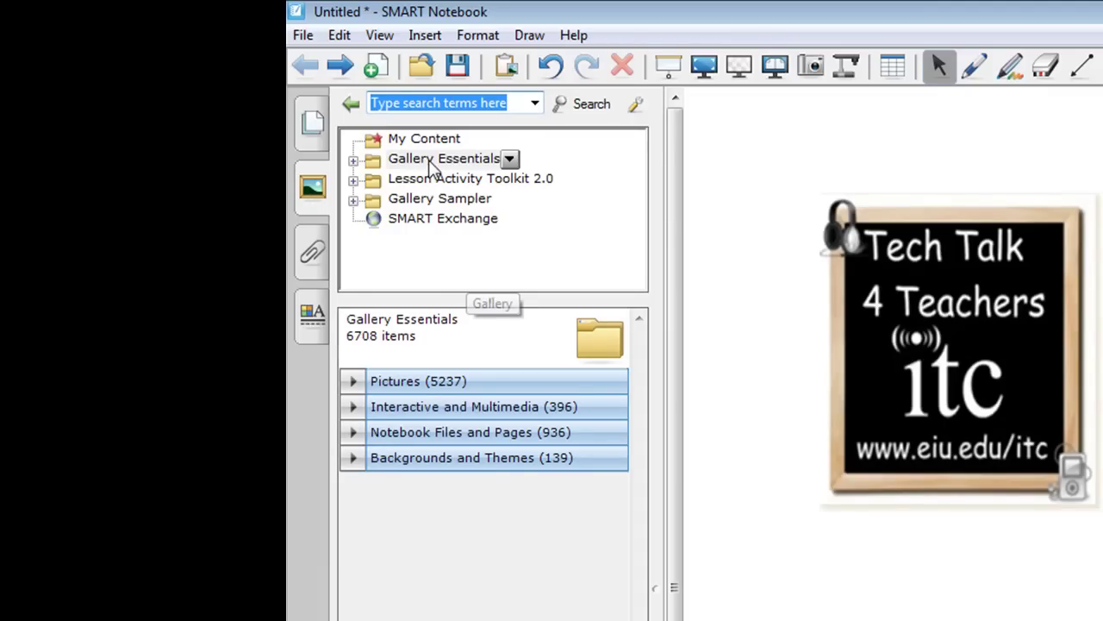